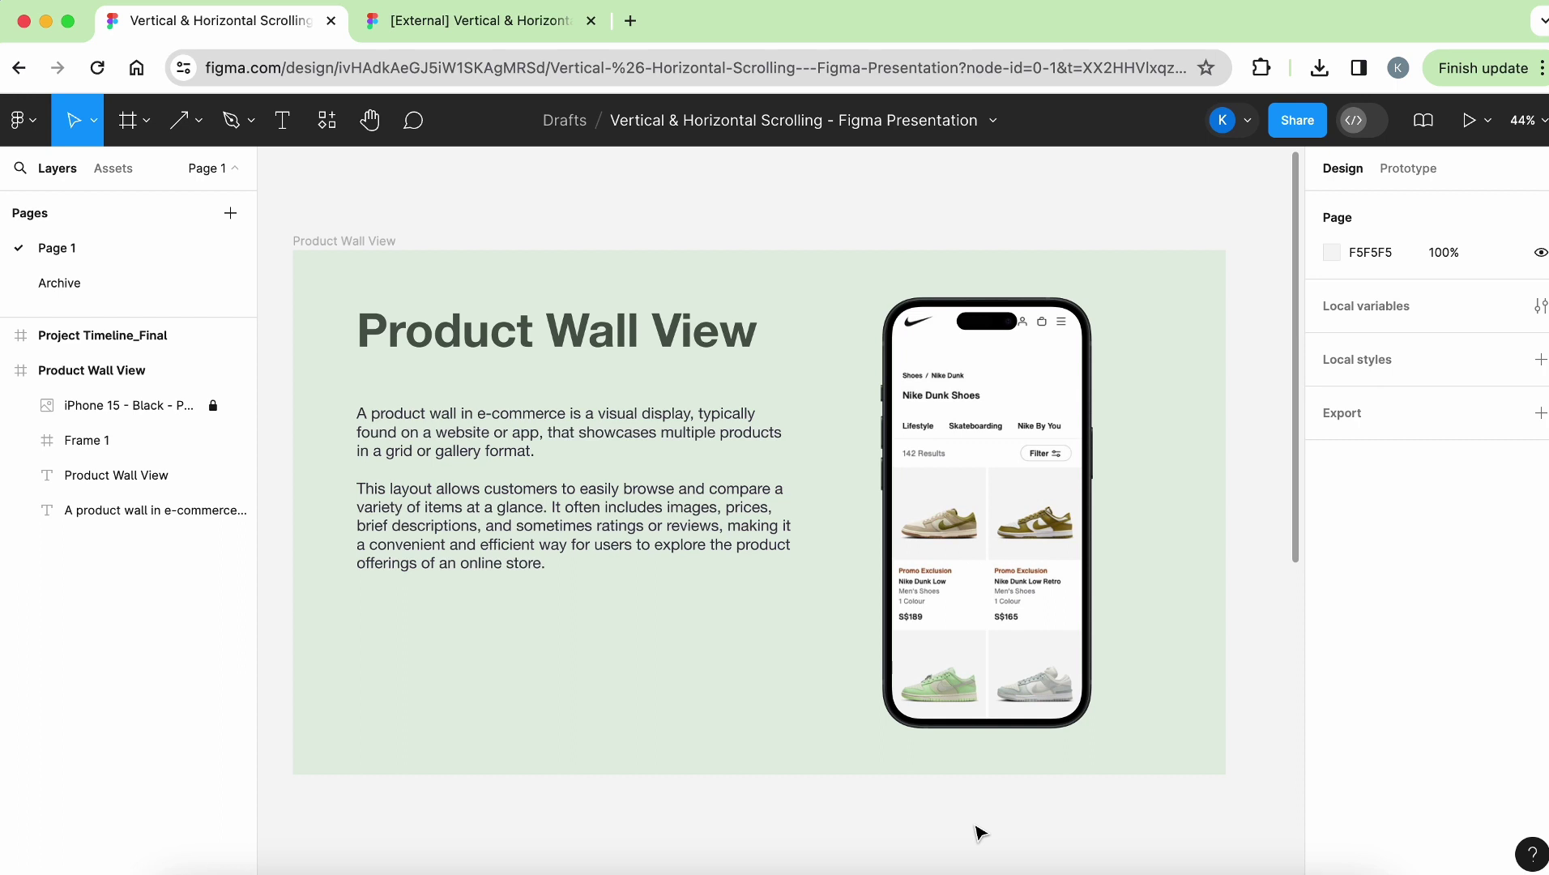
Step: Start the presentation preview and scroll through the Product Wall View slide
click(1470, 132)
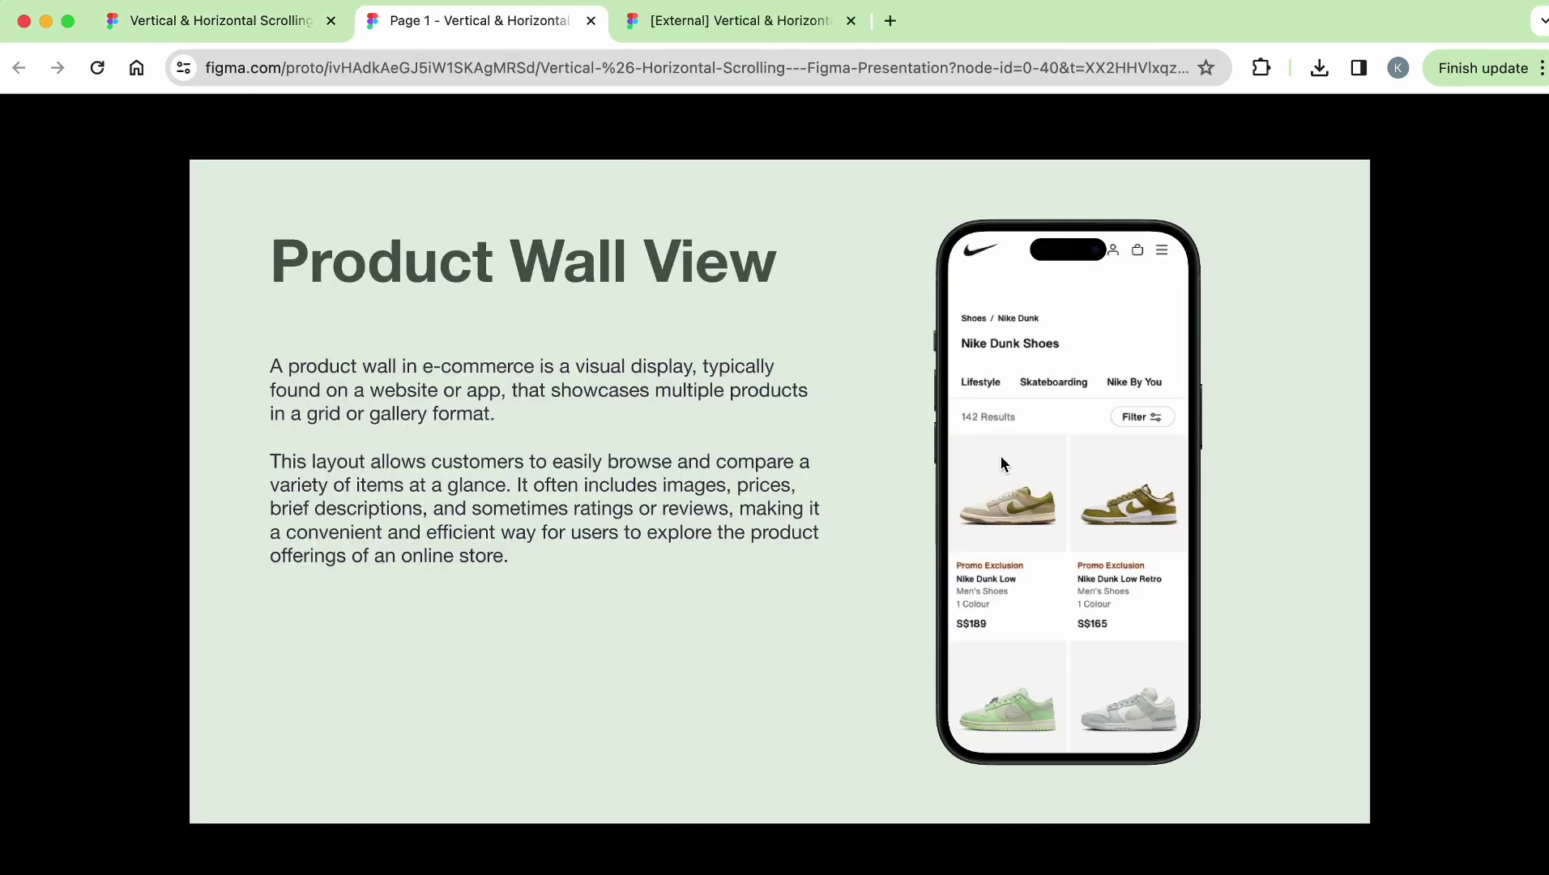
scroll(1000, 456, down, 5)
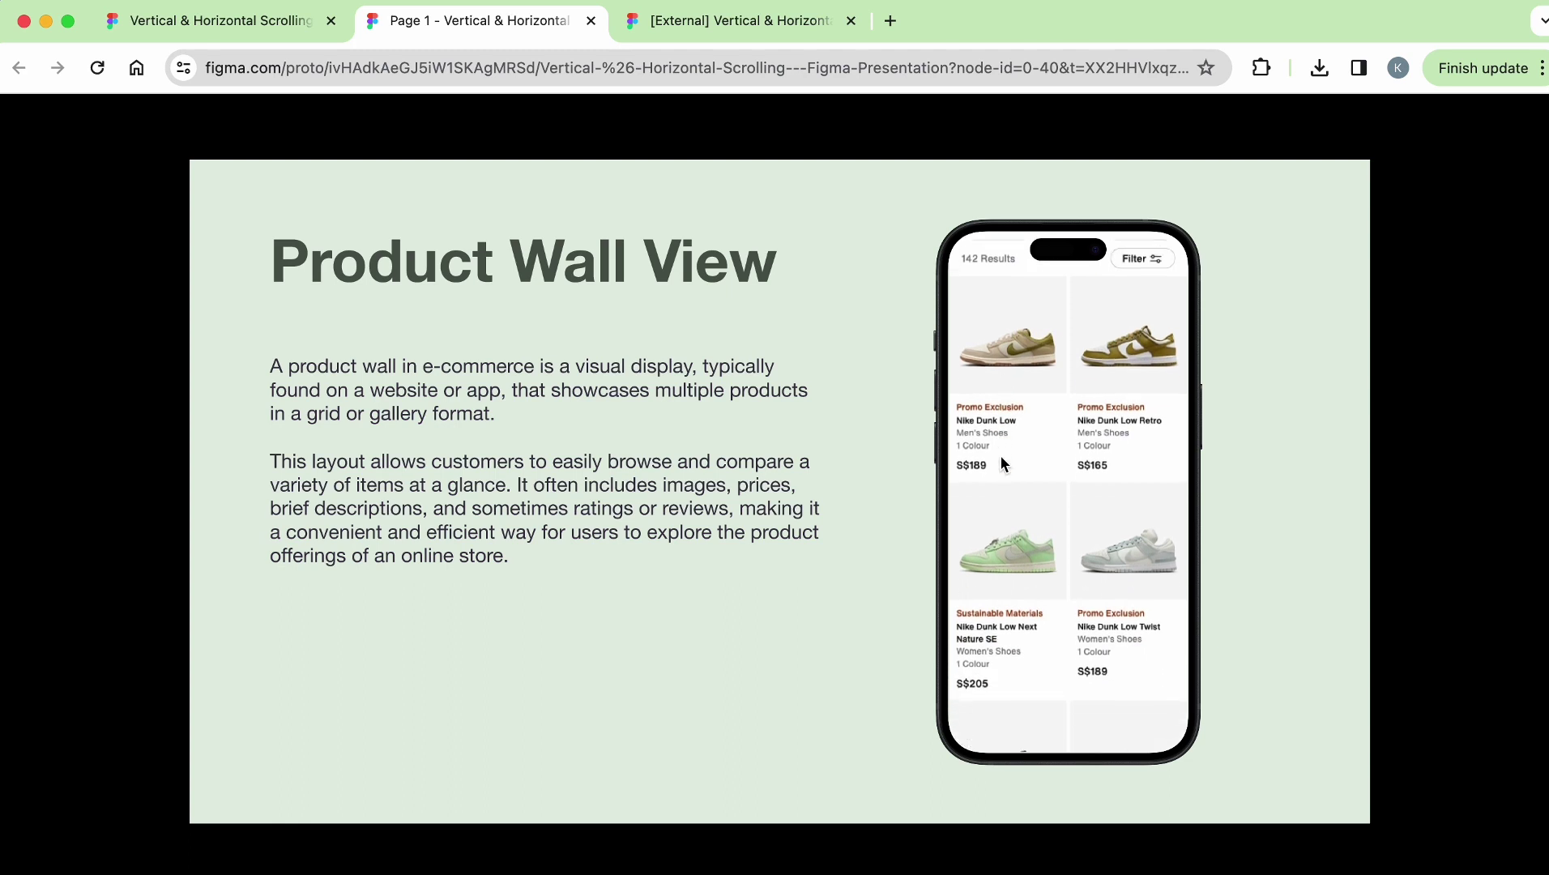
scroll(1001, 458, down, 8)
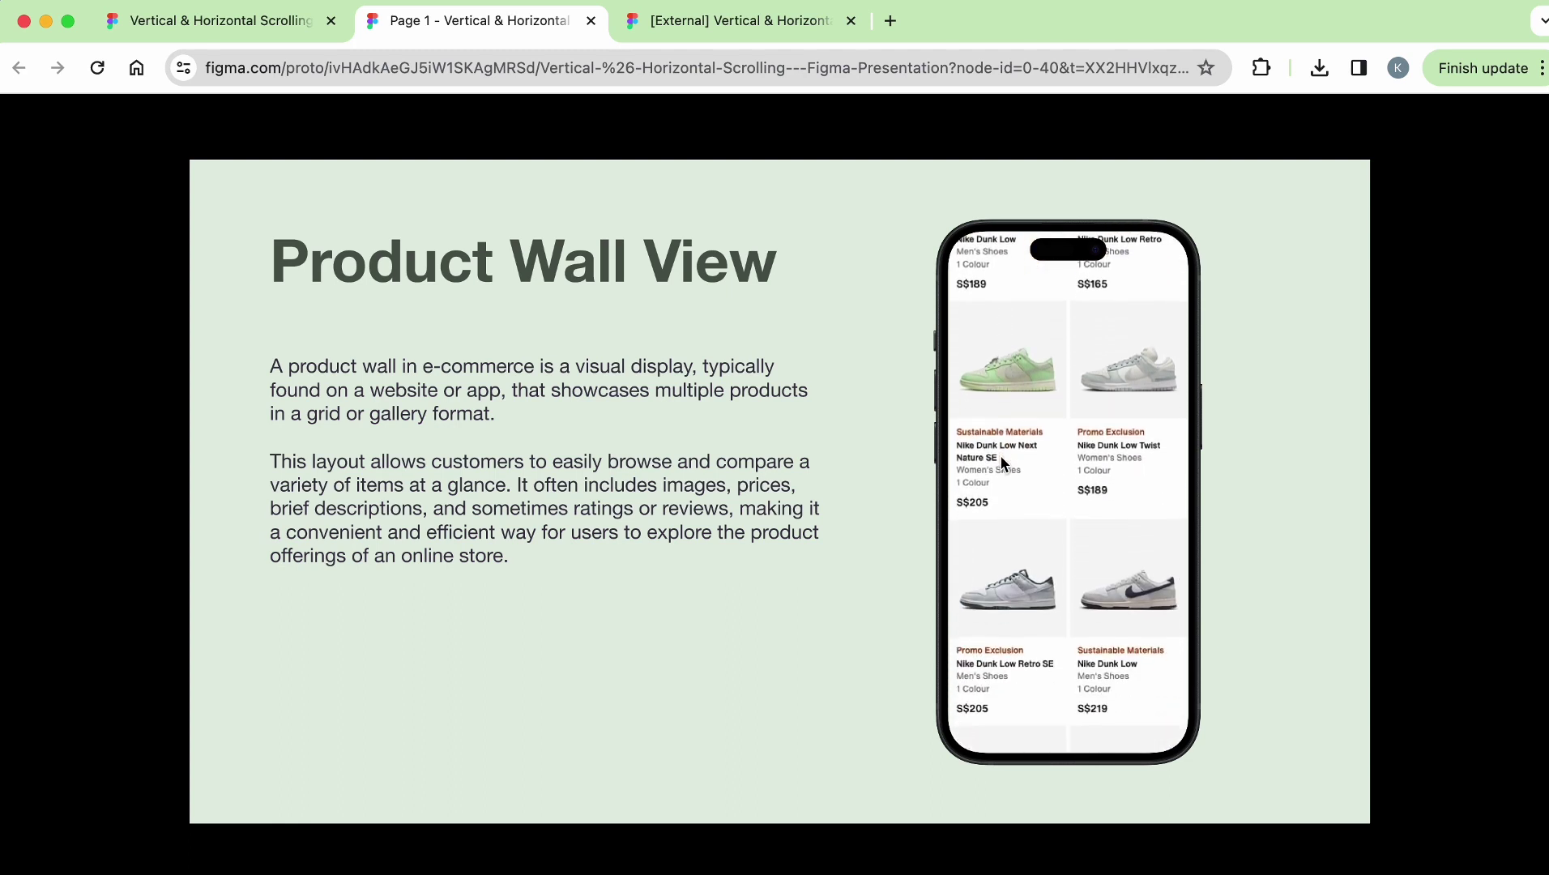
scroll(1002, 463, down, 10)
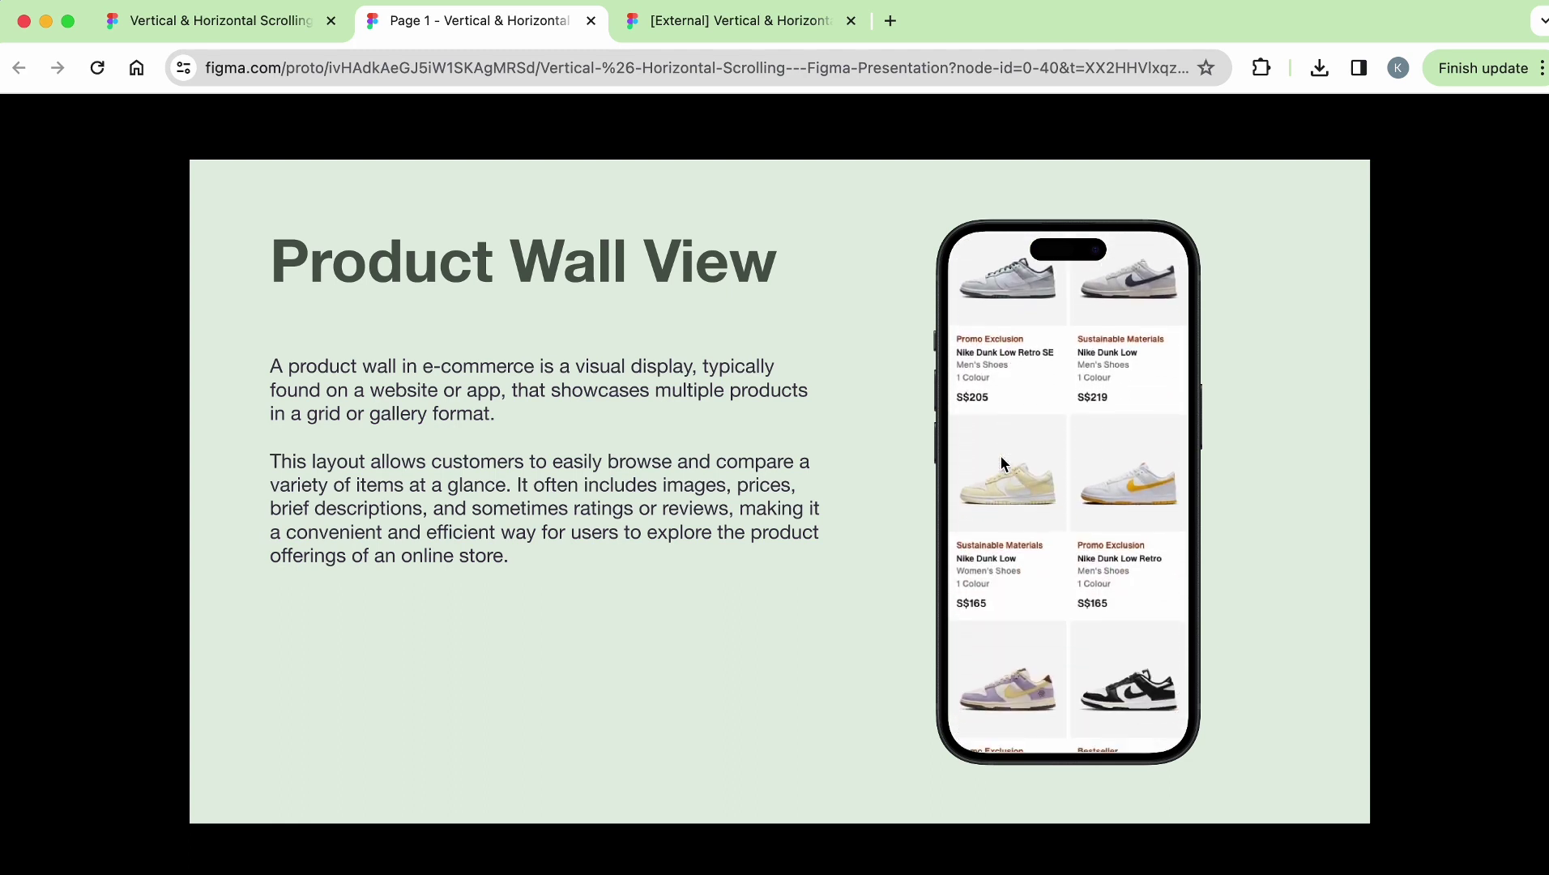
scroll(1001, 462, down, 5)
scroll(1003, 460, up, 15)
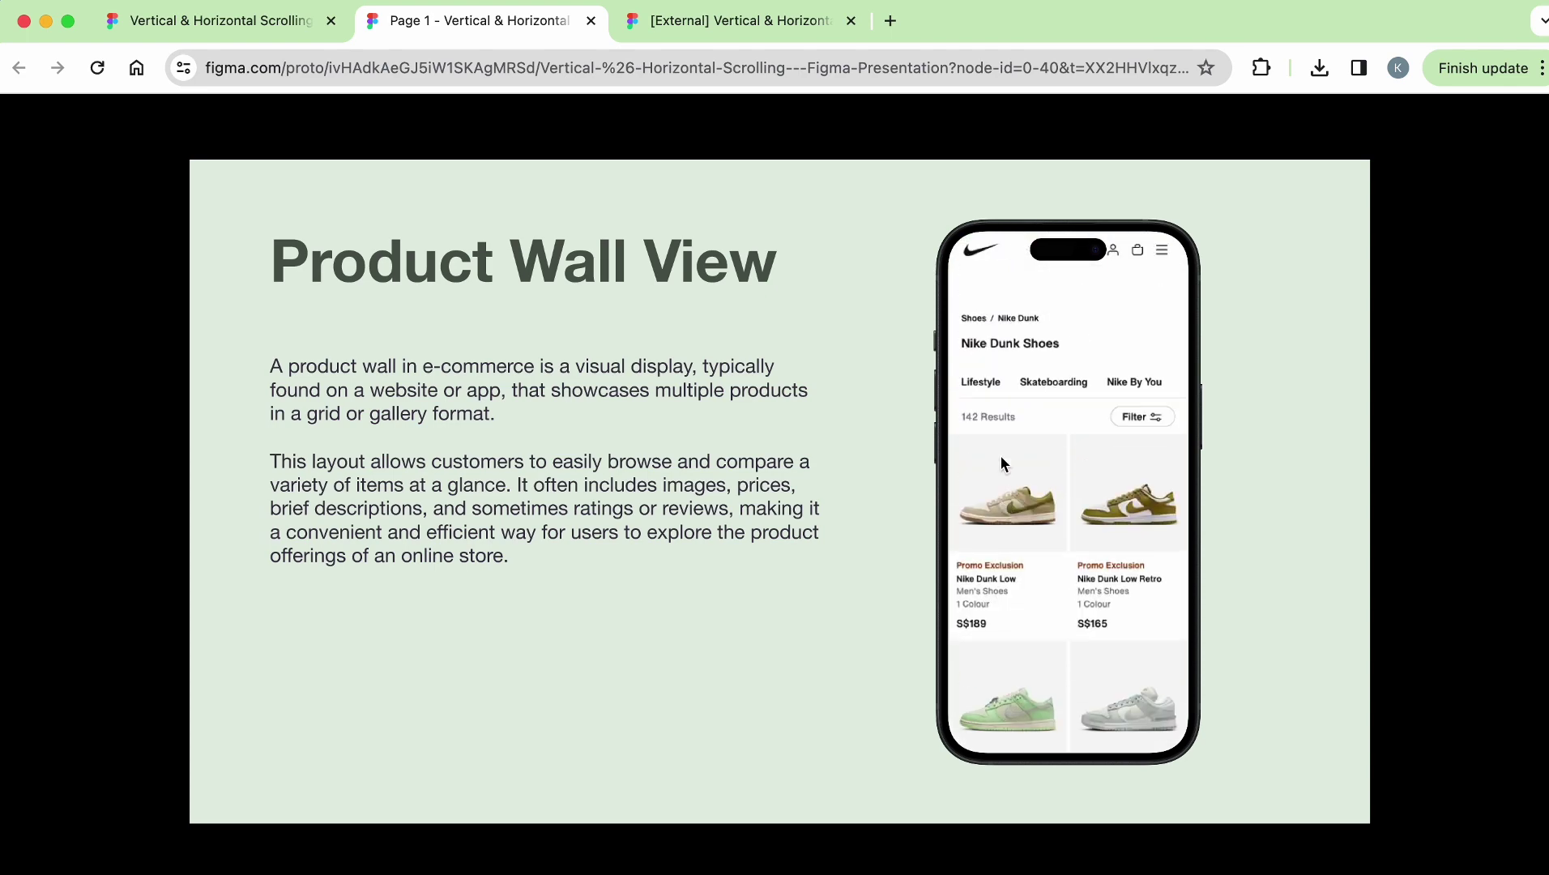
Step: Advance to the Project Timeline slide, scroll its timeline sideways, then close the preview
mouse_move(724, 865)
click(820, 863)
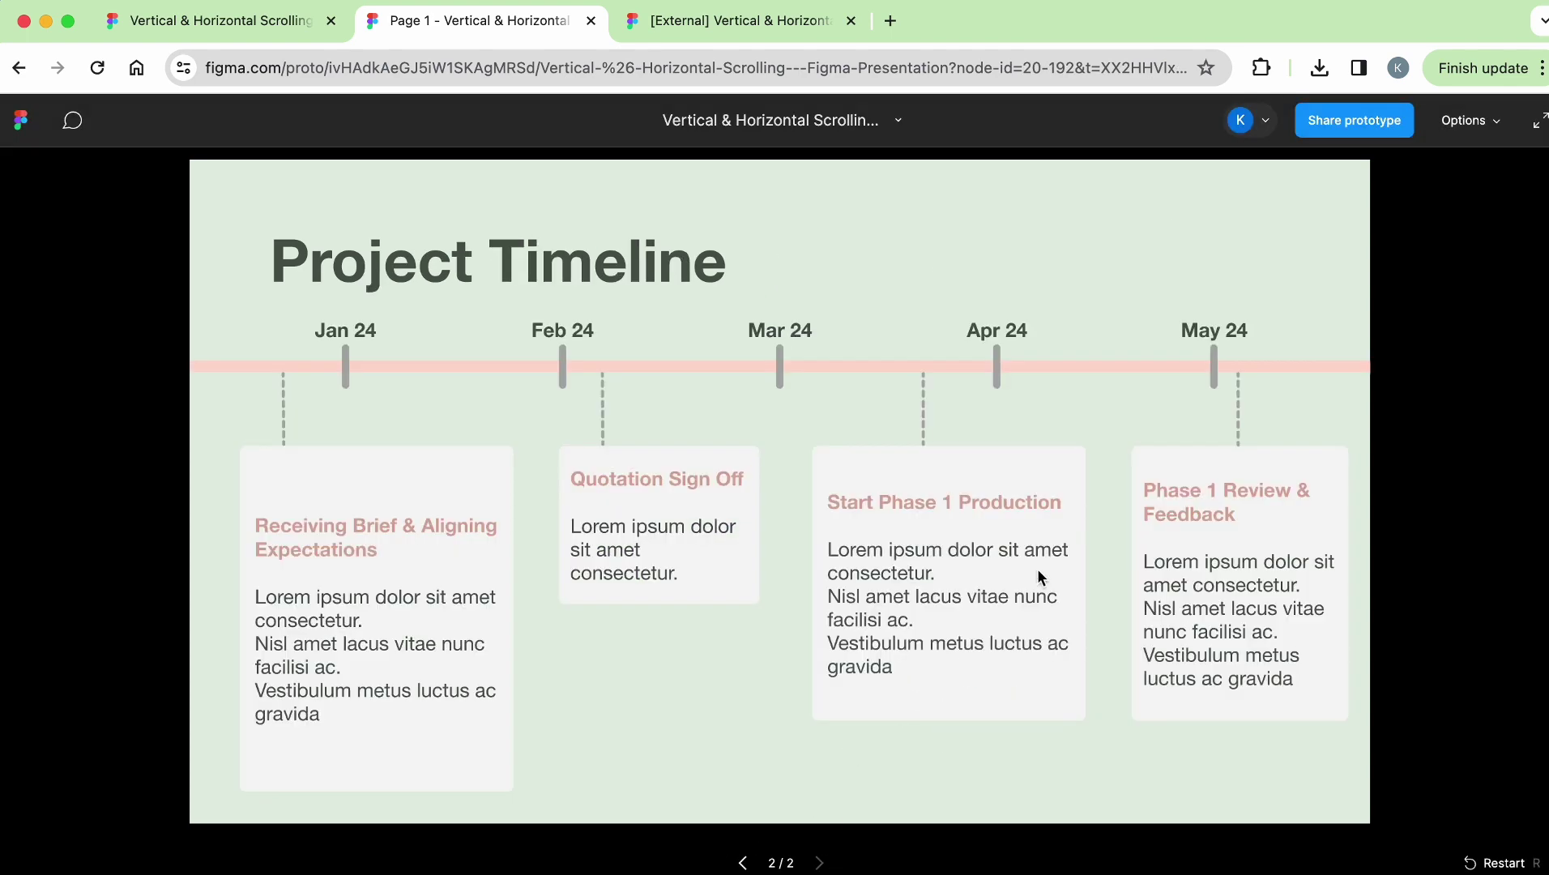
scroll(1036, 569, right, 8)
scroll(1037, 569, right, 7)
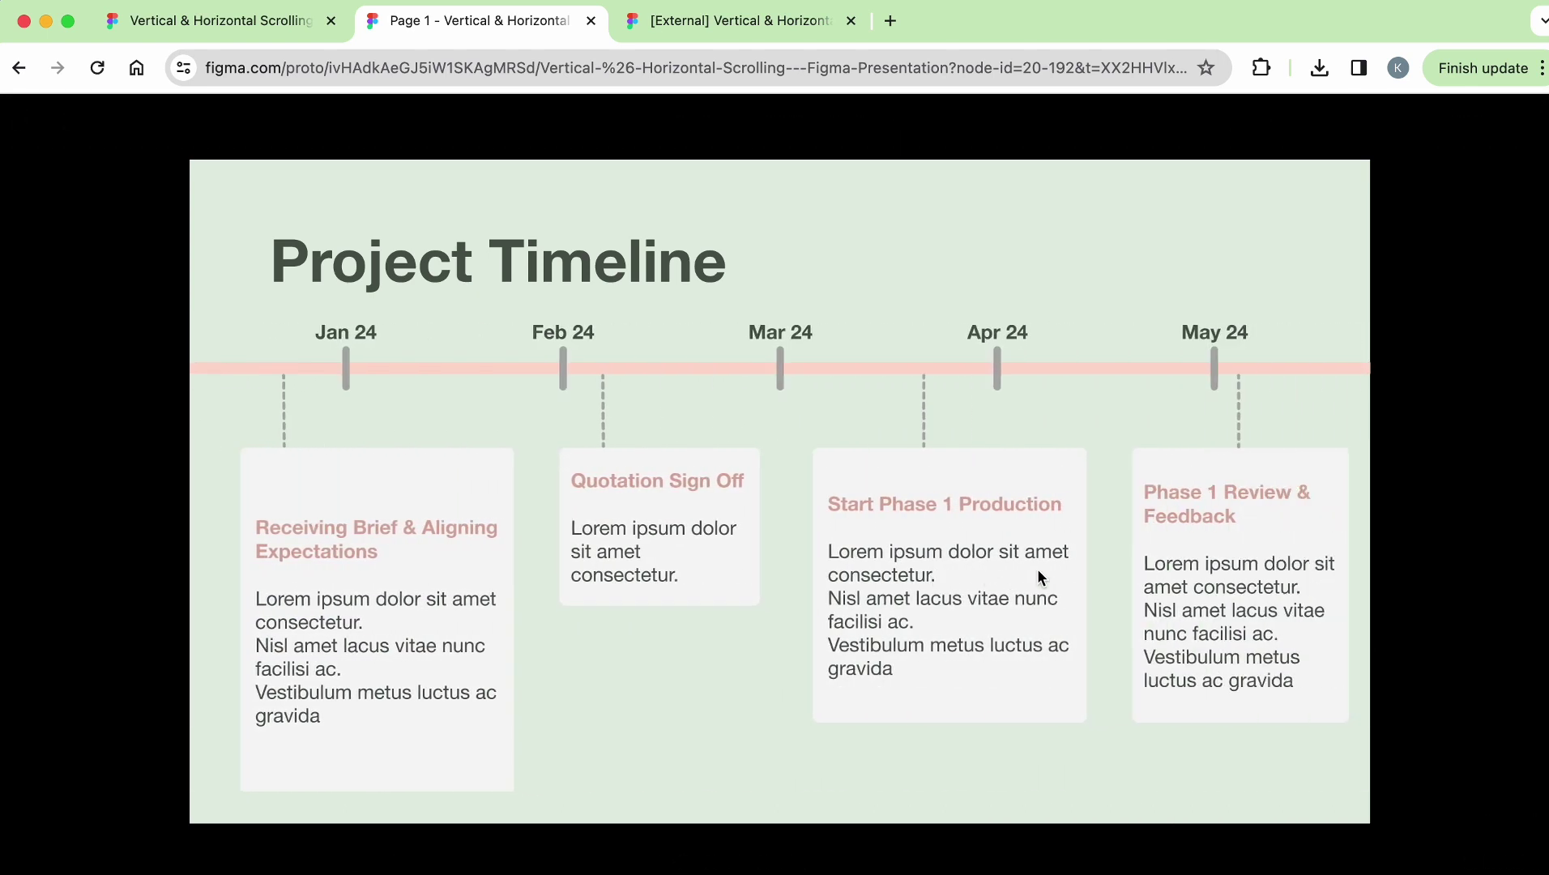
scroll(1037, 569, left, 7)
scroll(1037, 569, left, 7)
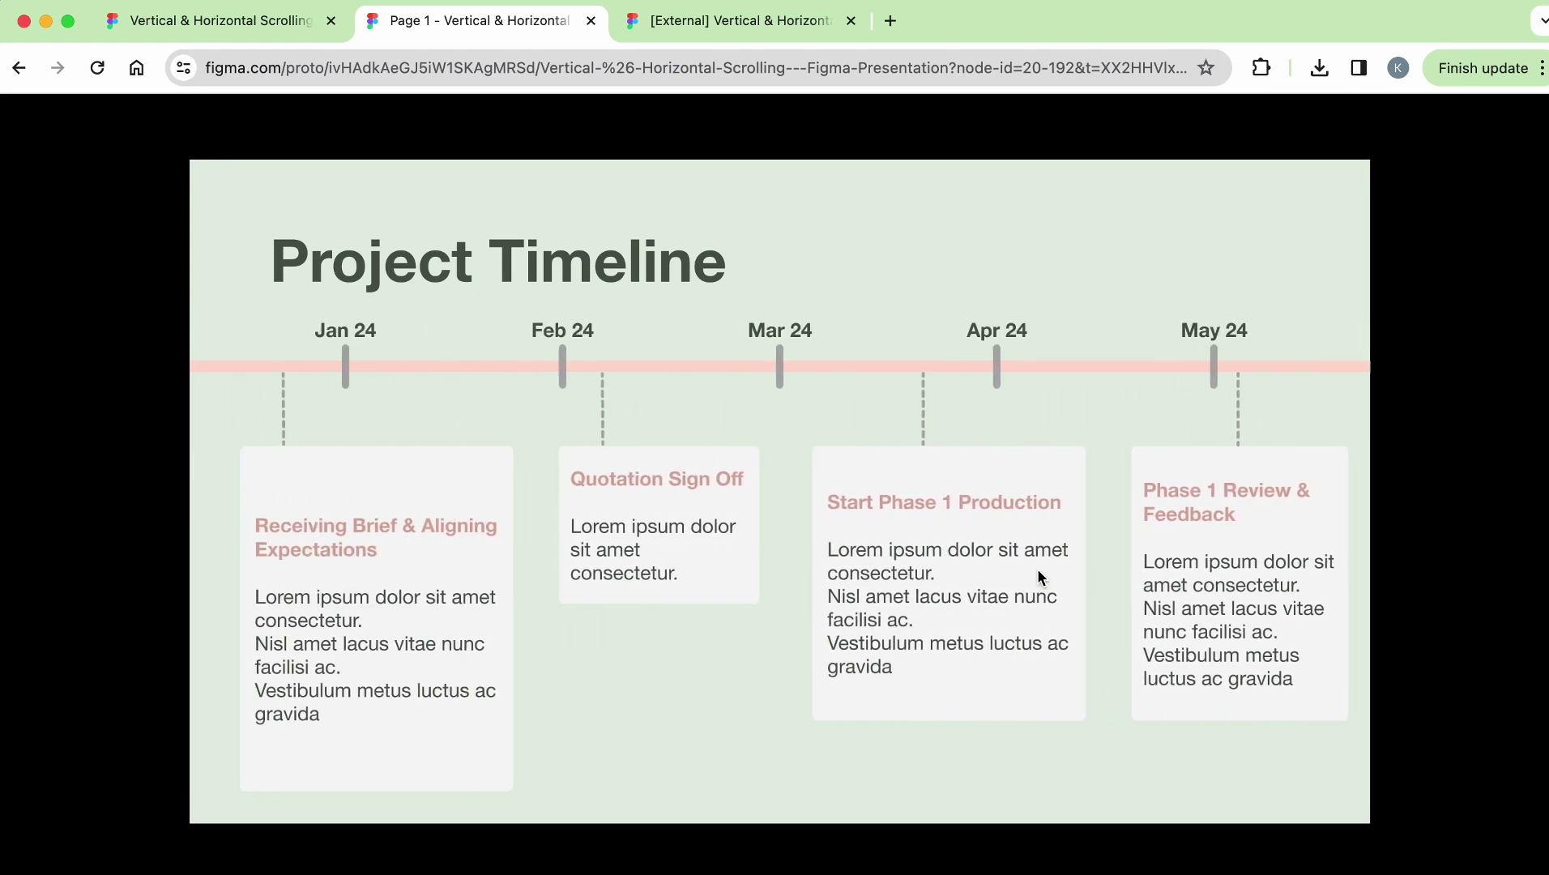
key(super+w)
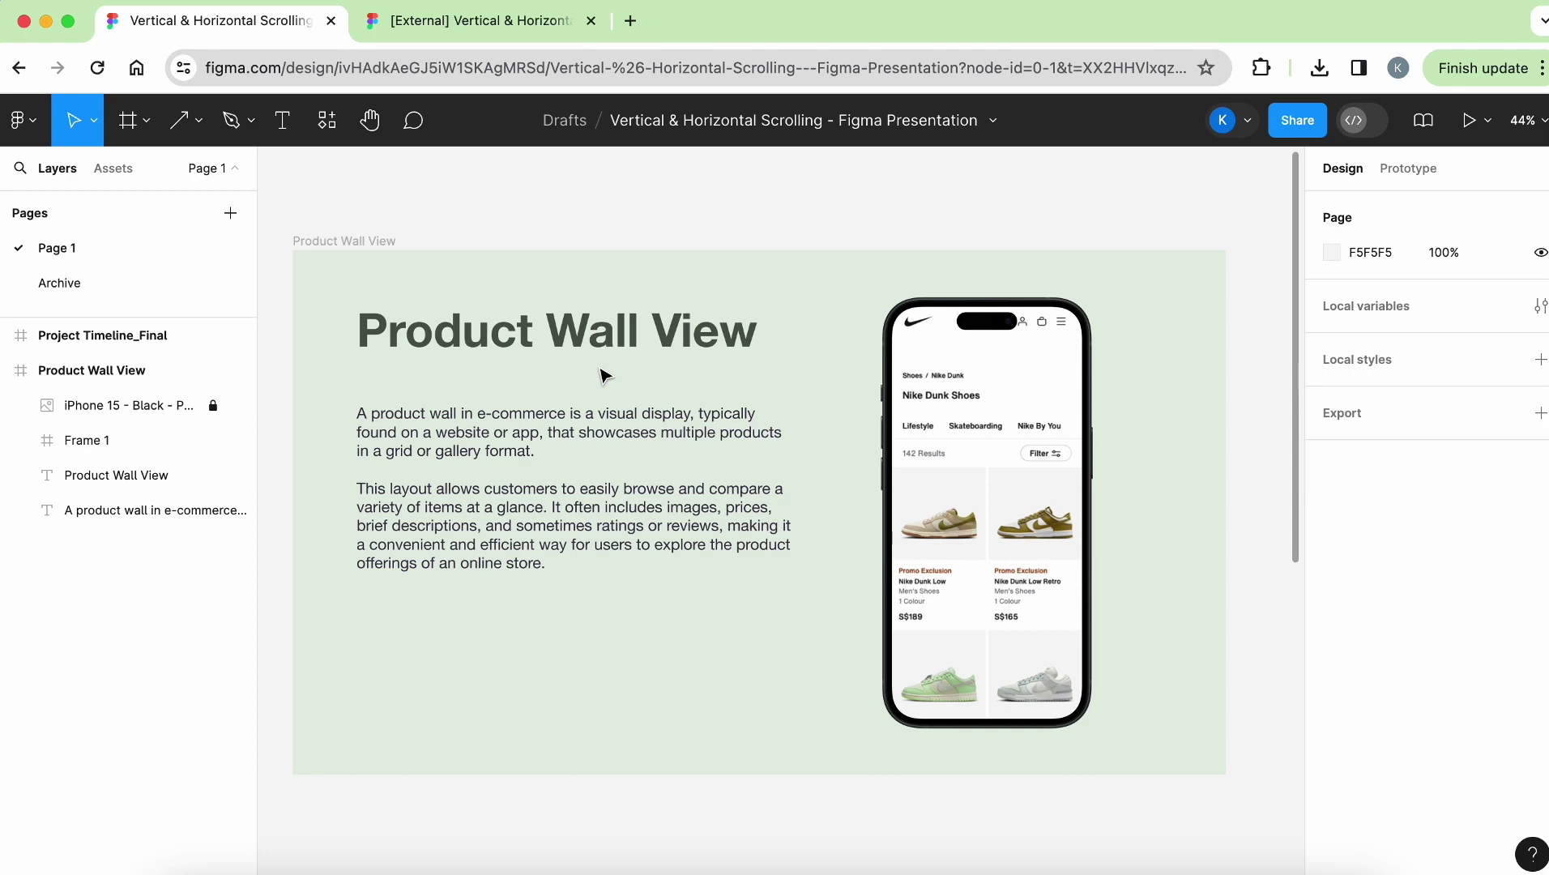
Step: Drag Frame 1 out of the phone mockup to the right of the Product Wall View slide
scroll(1043, 417, down, 3)
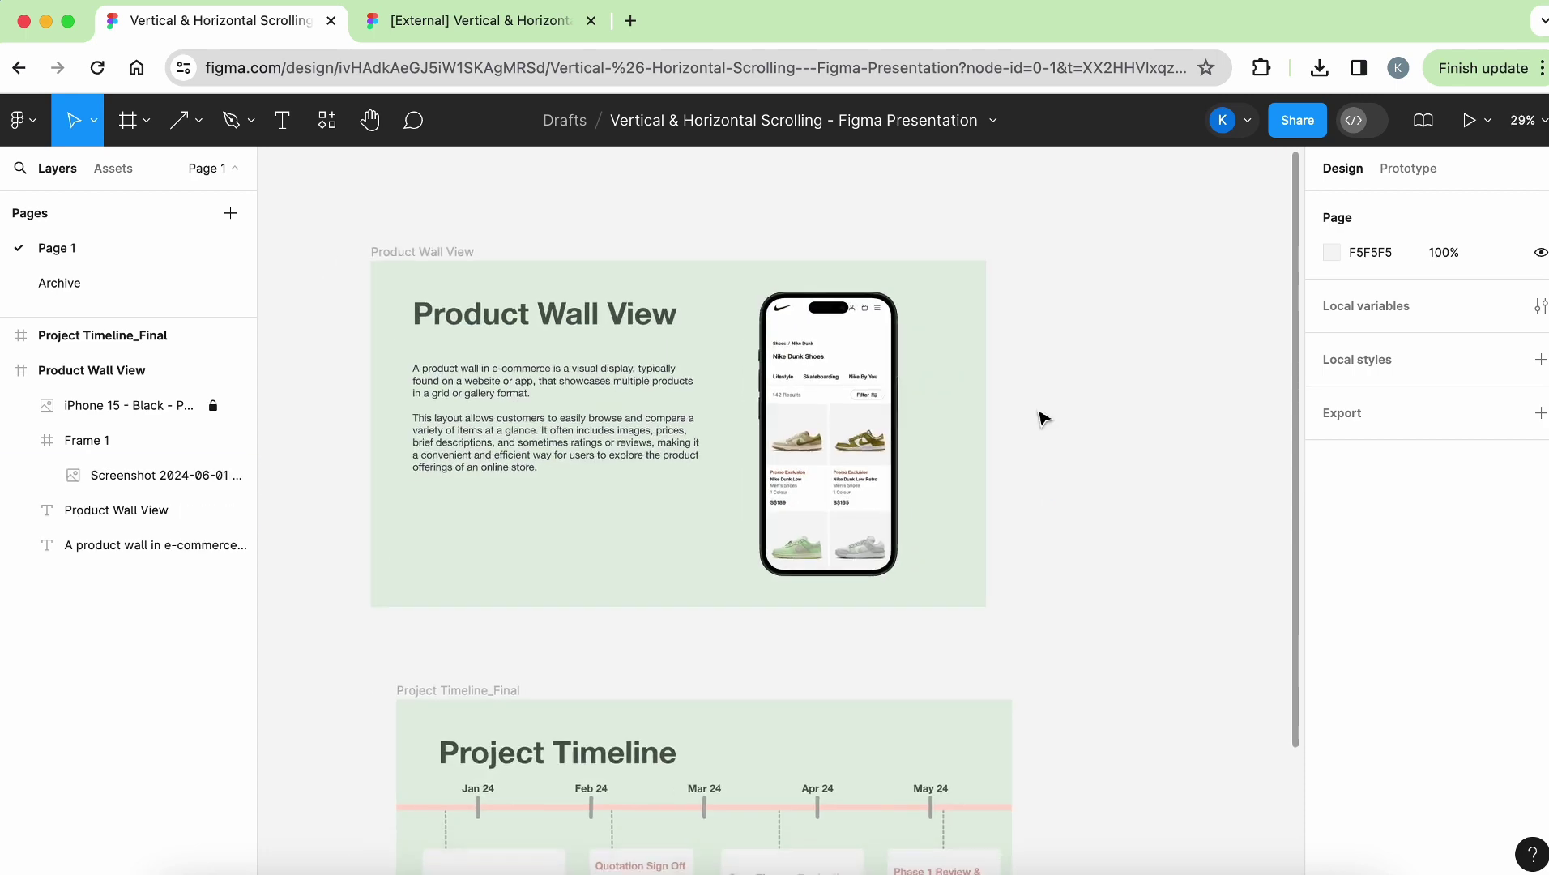
scroll(1043, 417, down, 1)
scroll(1042, 417, left, 1)
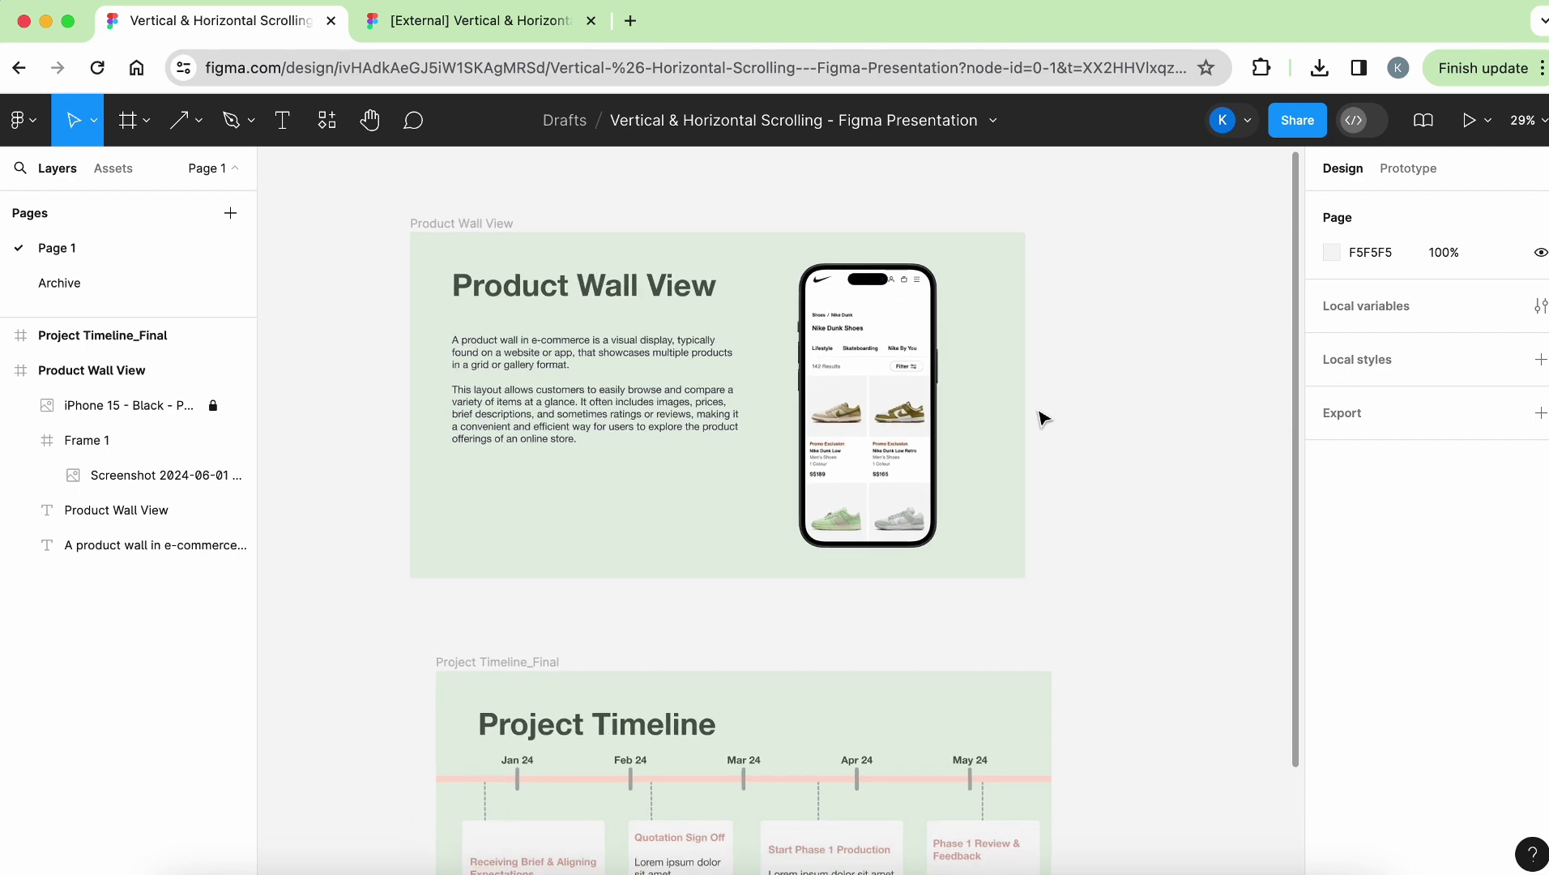
scroll(892, 332, up, 2)
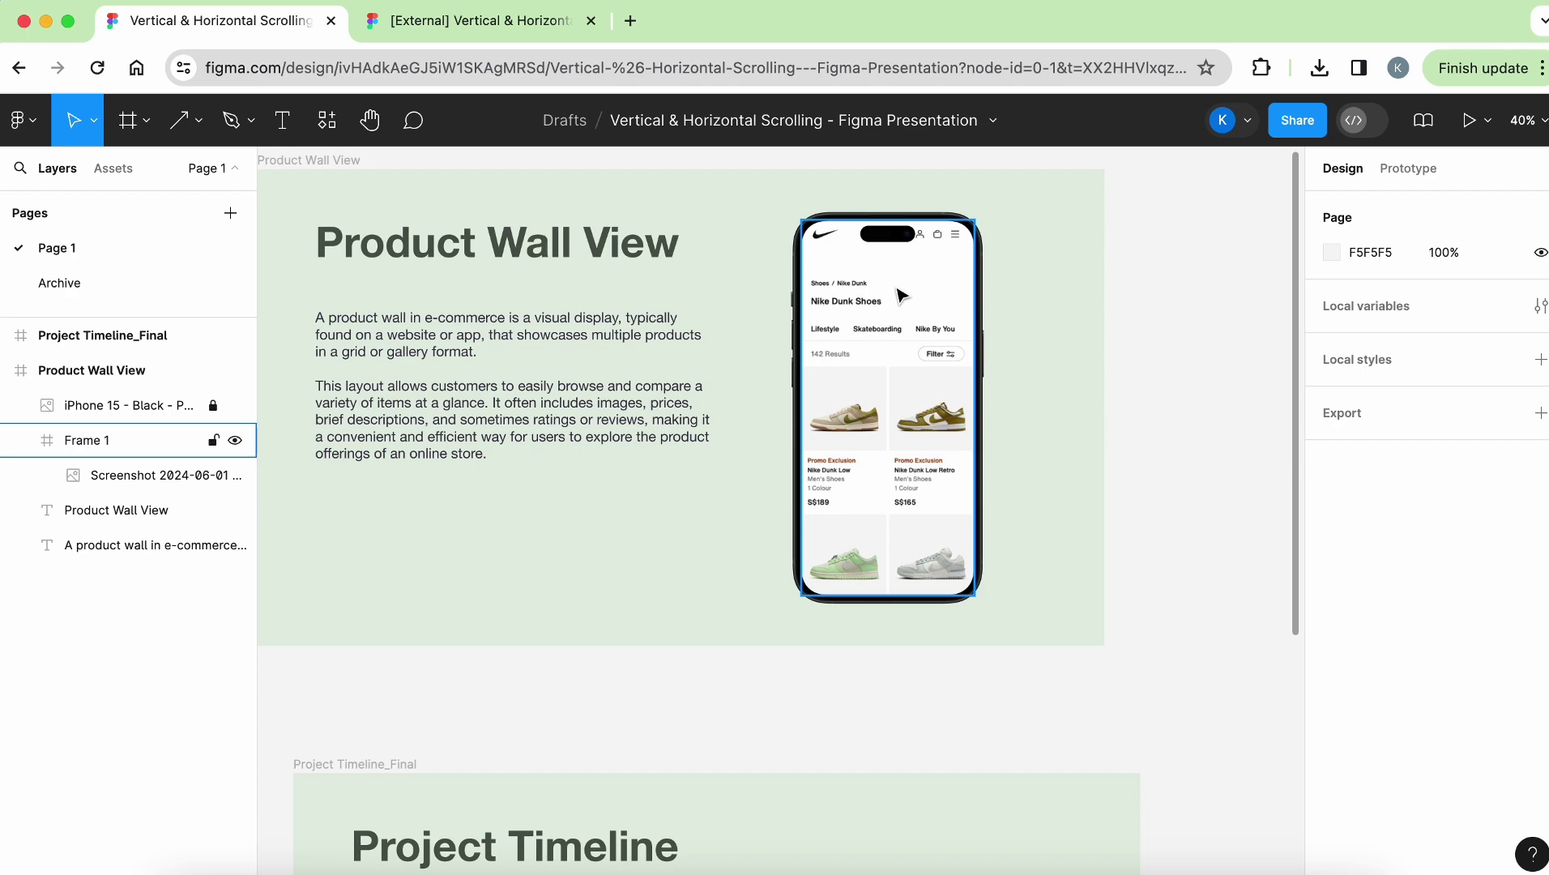
scroll(901, 294, up, 1)
scroll(902, 294, left, 1)
click(888, 336)
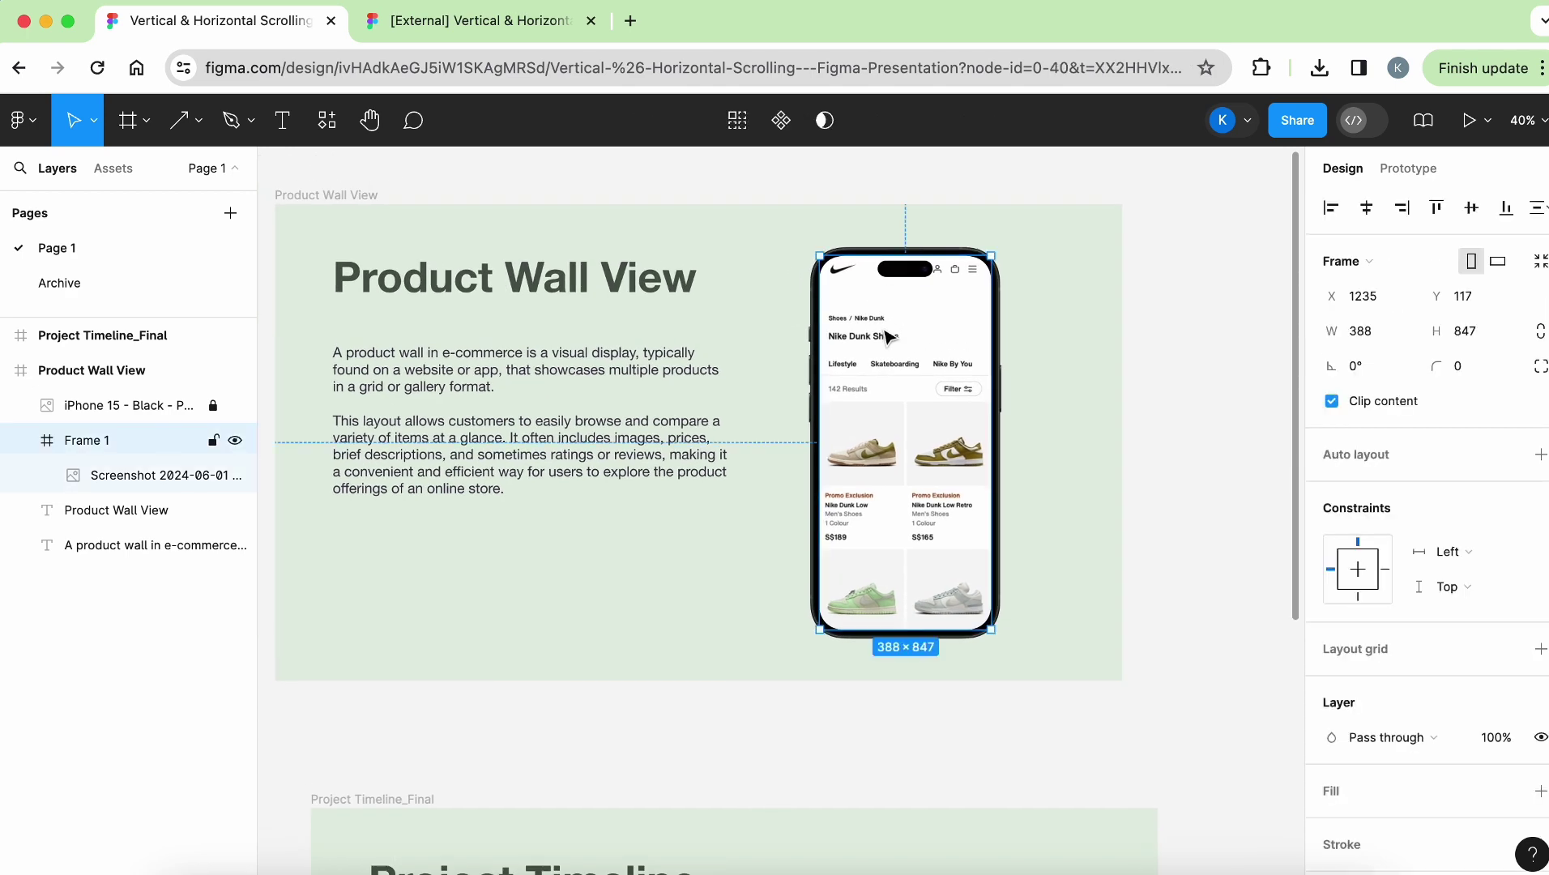
drag(980, 331, 1215, 304)
Step: Ungroup Frame 1 and move the freed screenshot further right beside the slide
right_click(174, 362)
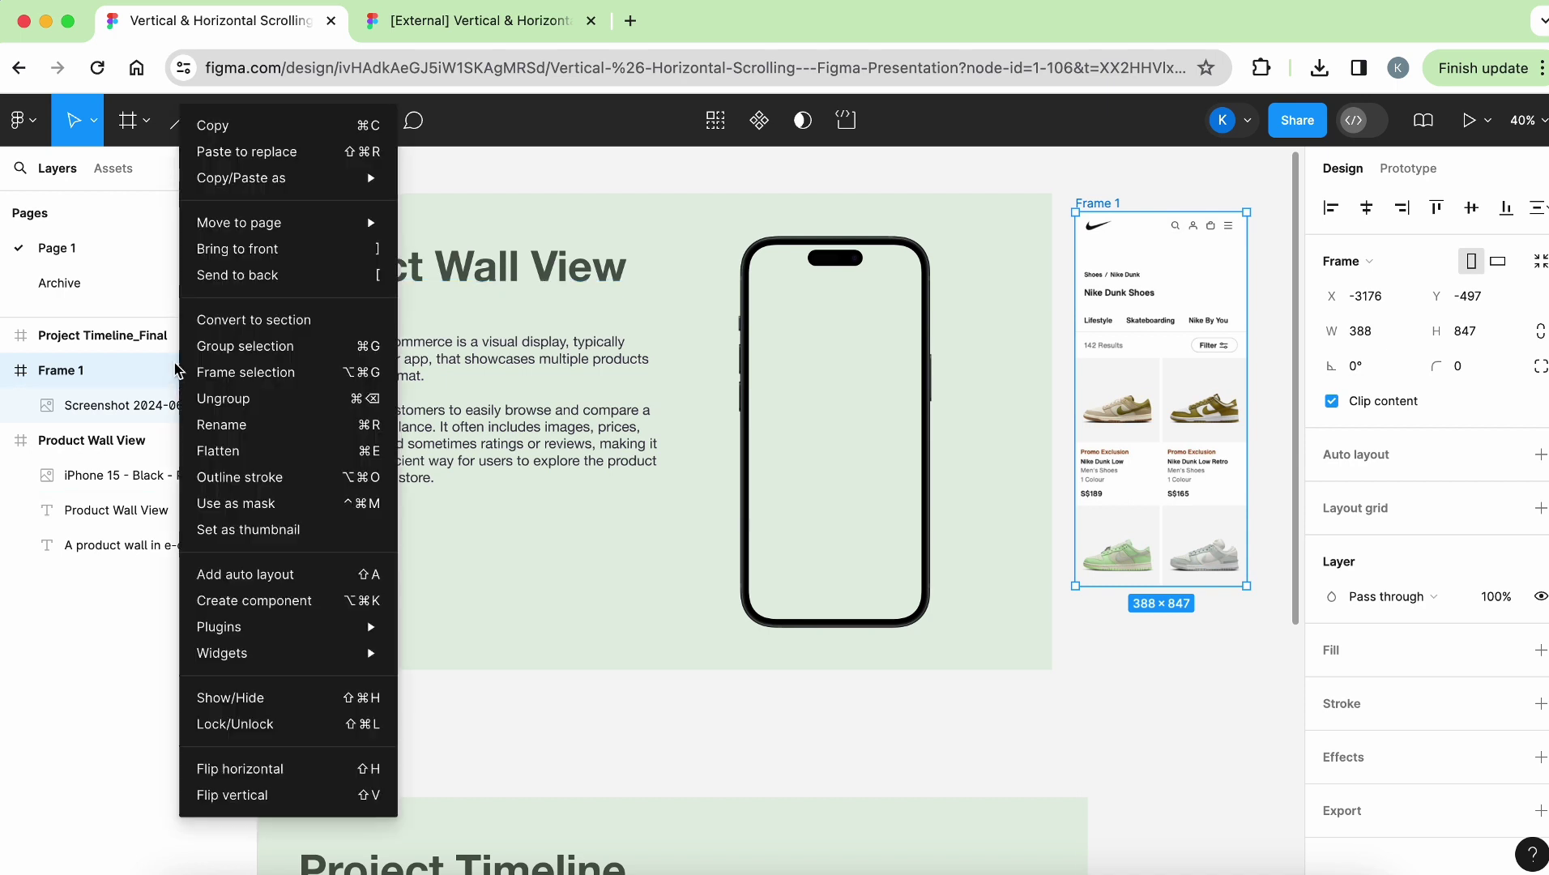
click(212, 400)
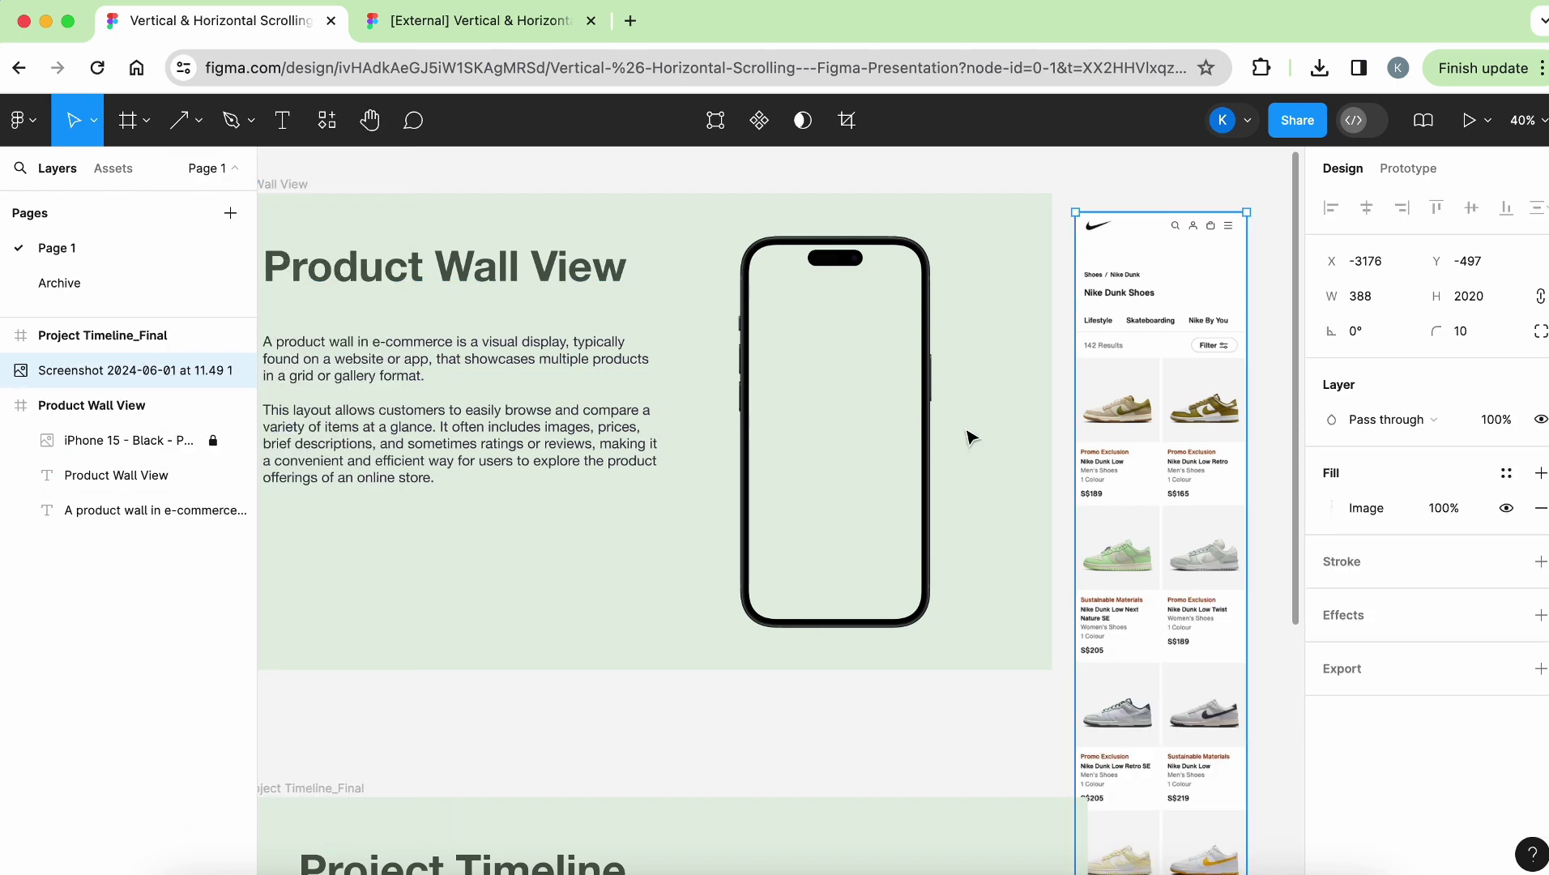
scroll(971, 435, right, 8)
scroll(971, 436, down, 4)
drag(843, 466, 944, 443)
Step: Place the 388×2020 screenshot over the phone mockup at X 1234, Y 115
scroll(942, 443, down, 5)
scroll(944, 446, up, 9)
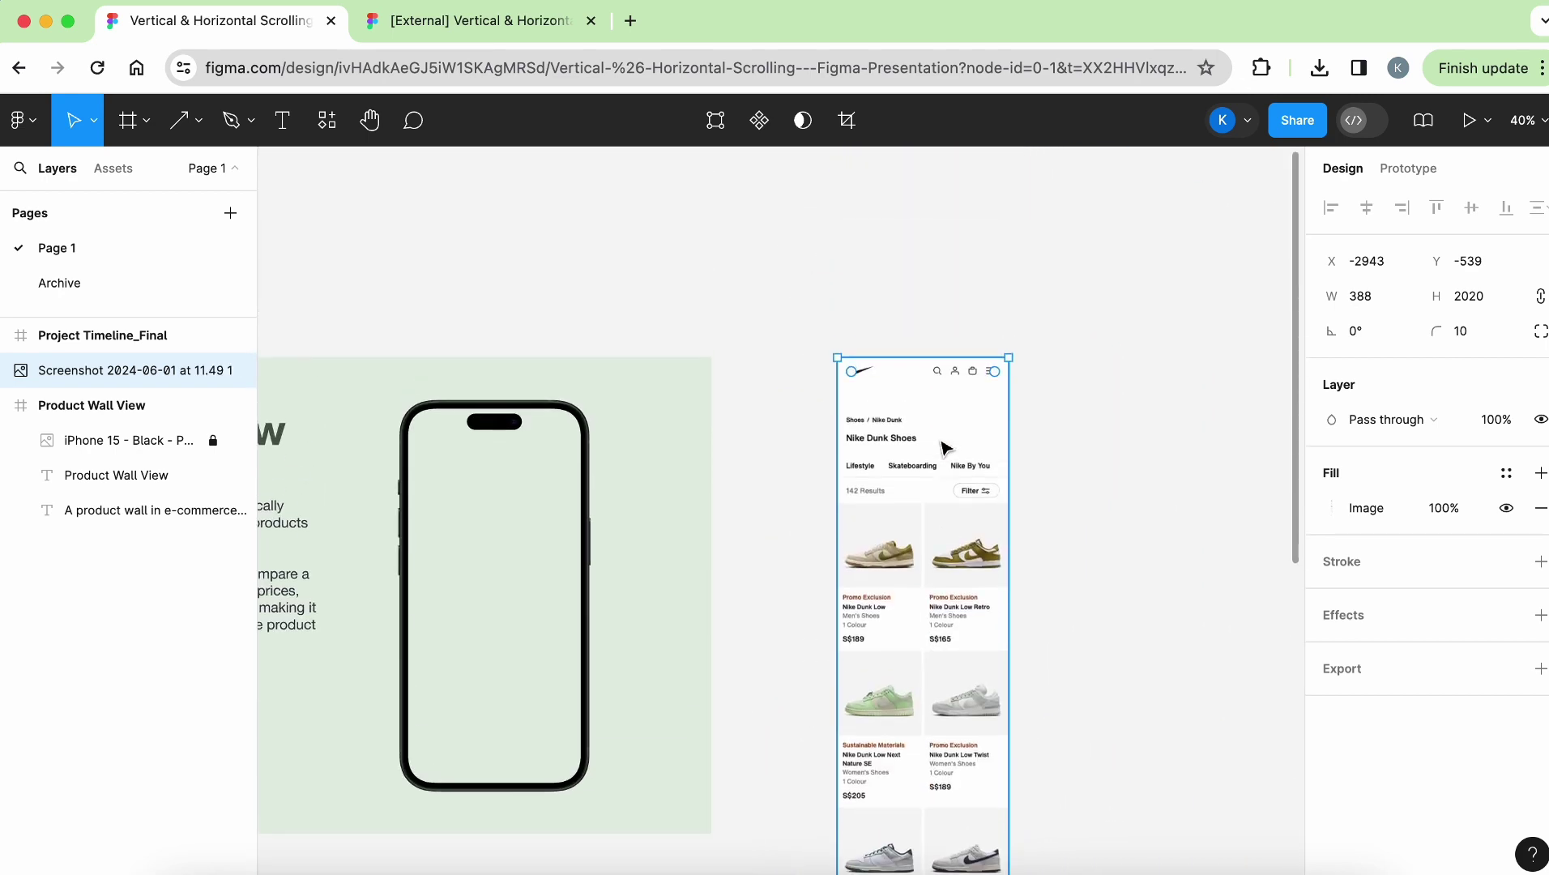
scroll(944, 447, down, 2)
scroll(944, 447, right, 1)
scroll(944, 446, up, 3)
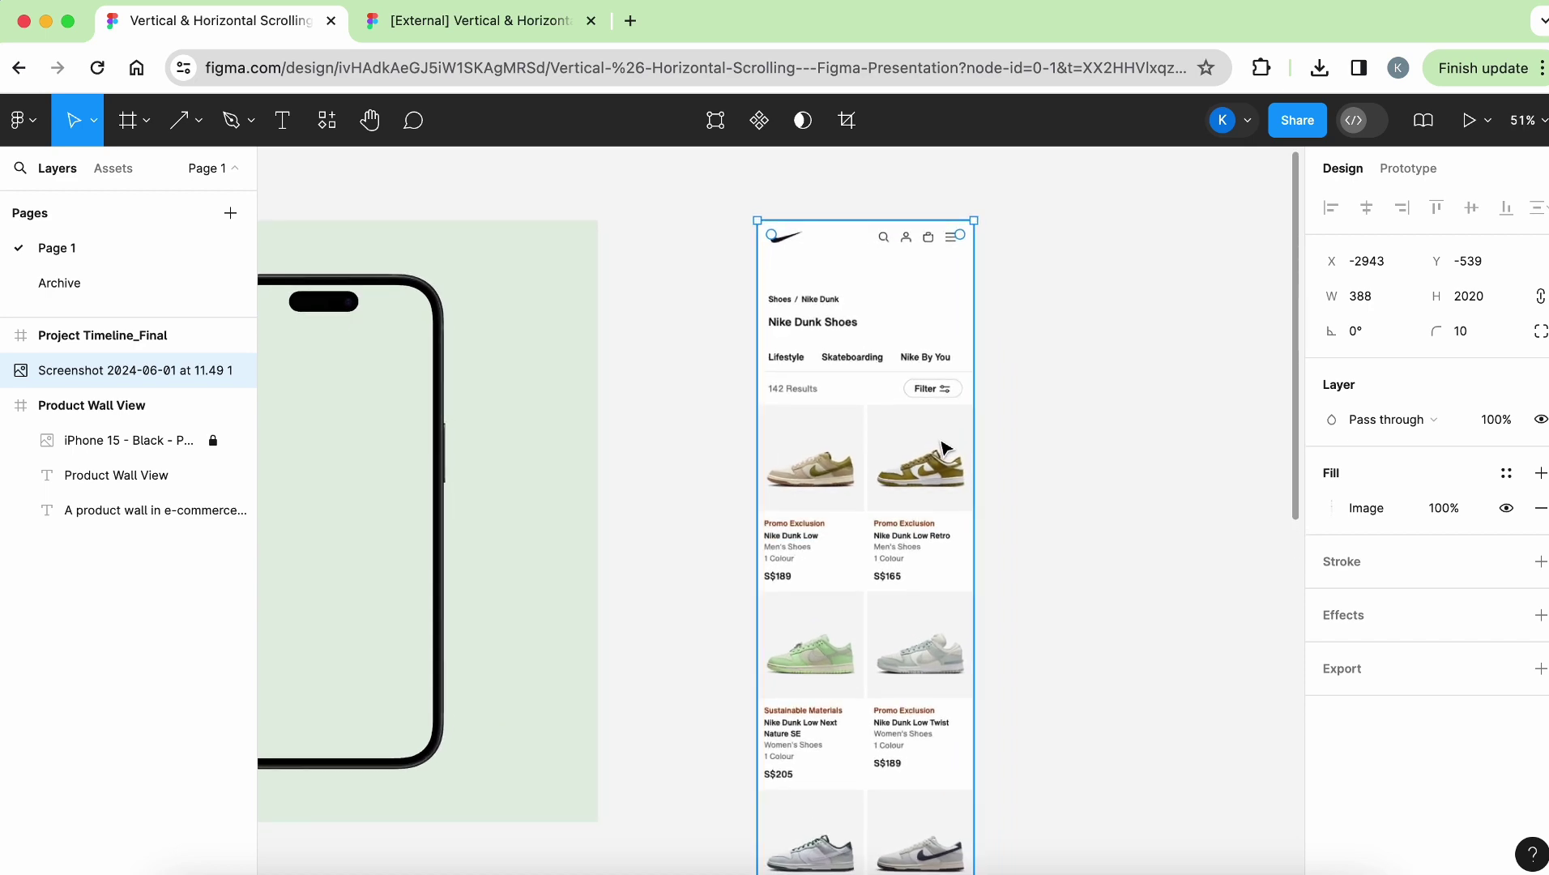
scroll(867, 518, down, 8)
scroll(868, 518, up, 8)
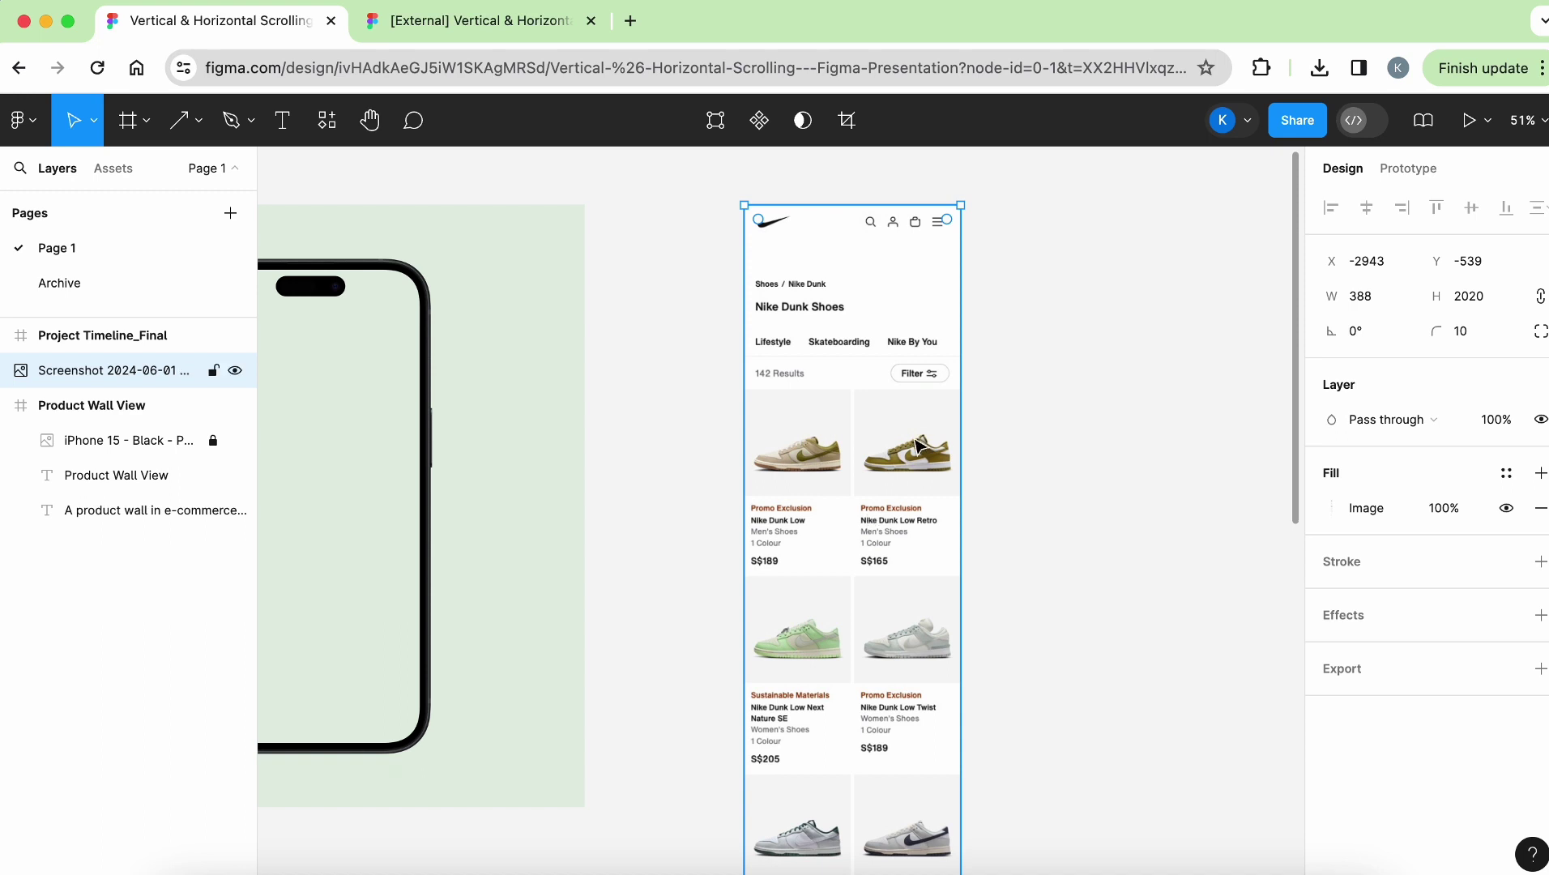
drag(917, 444, 884, 476)
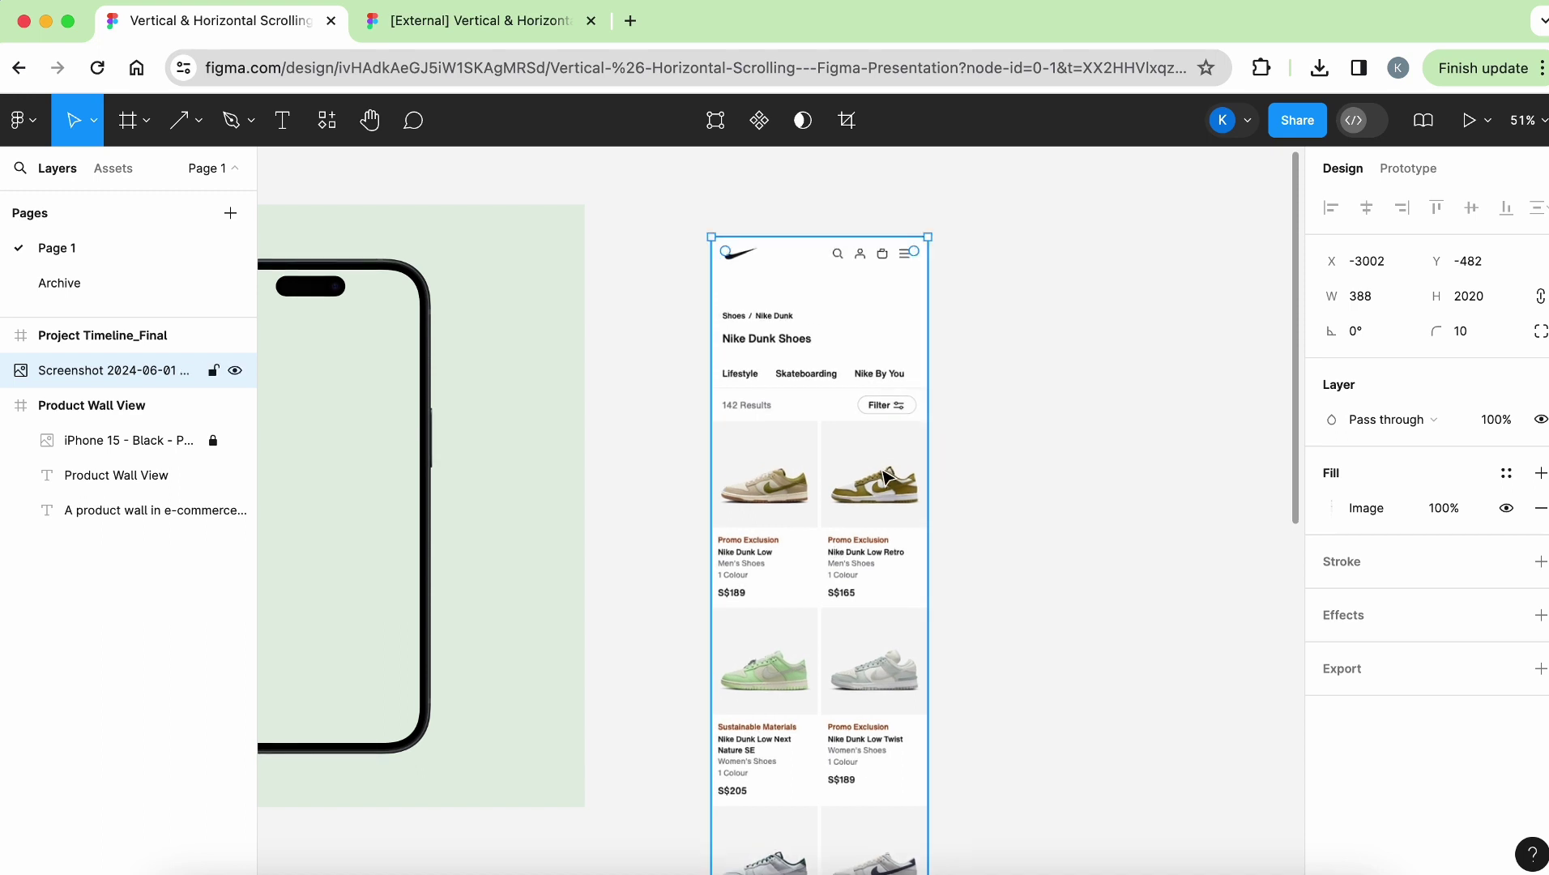
scroll(884, 477, left, 3)
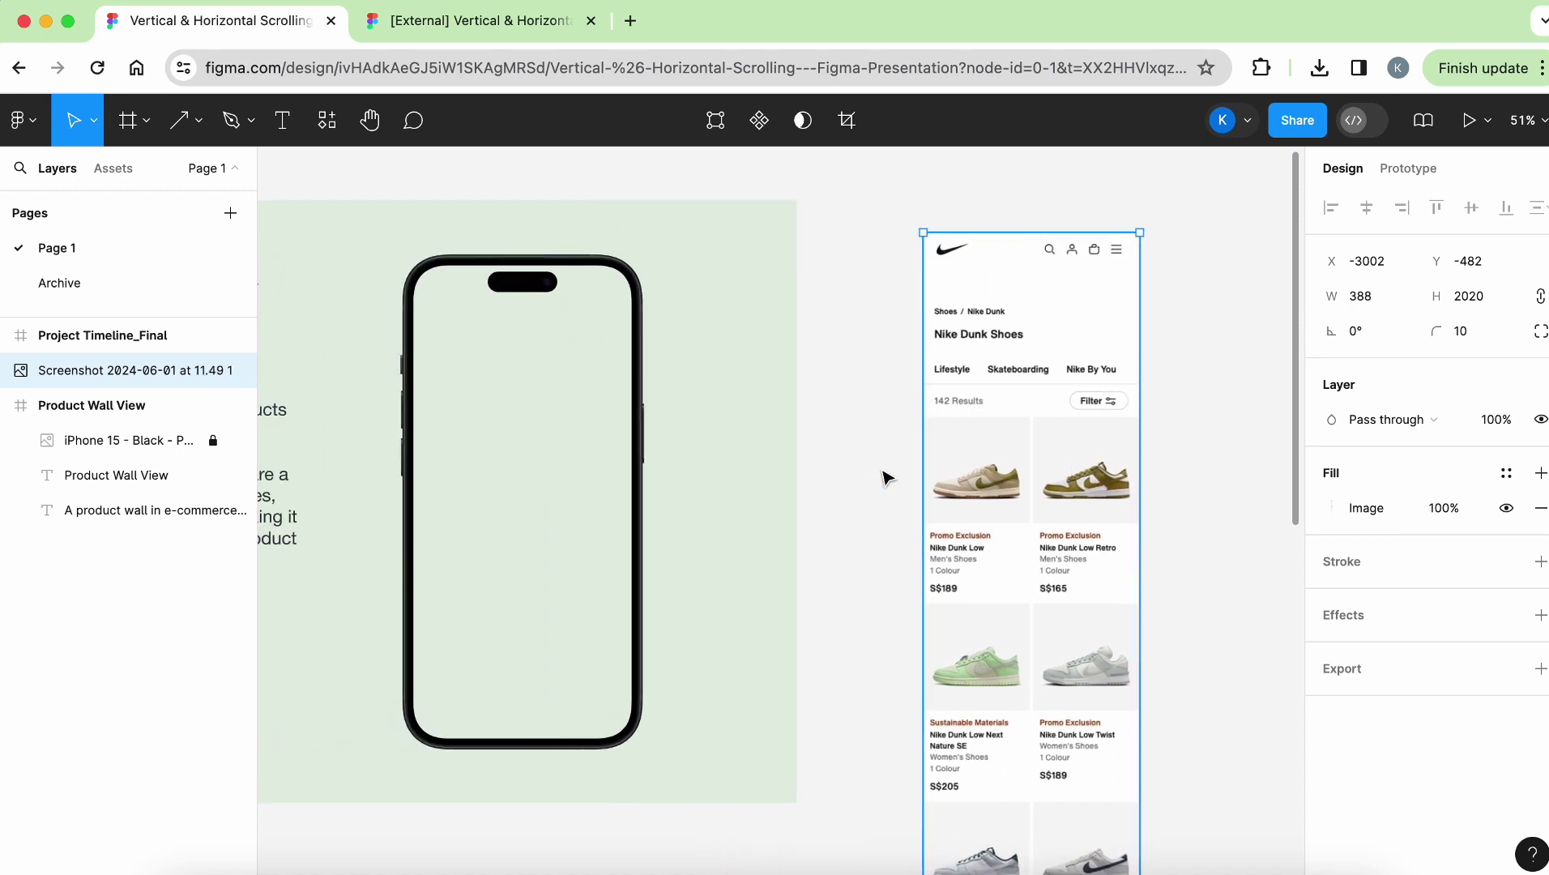
scroll(884, 476, left, 3)
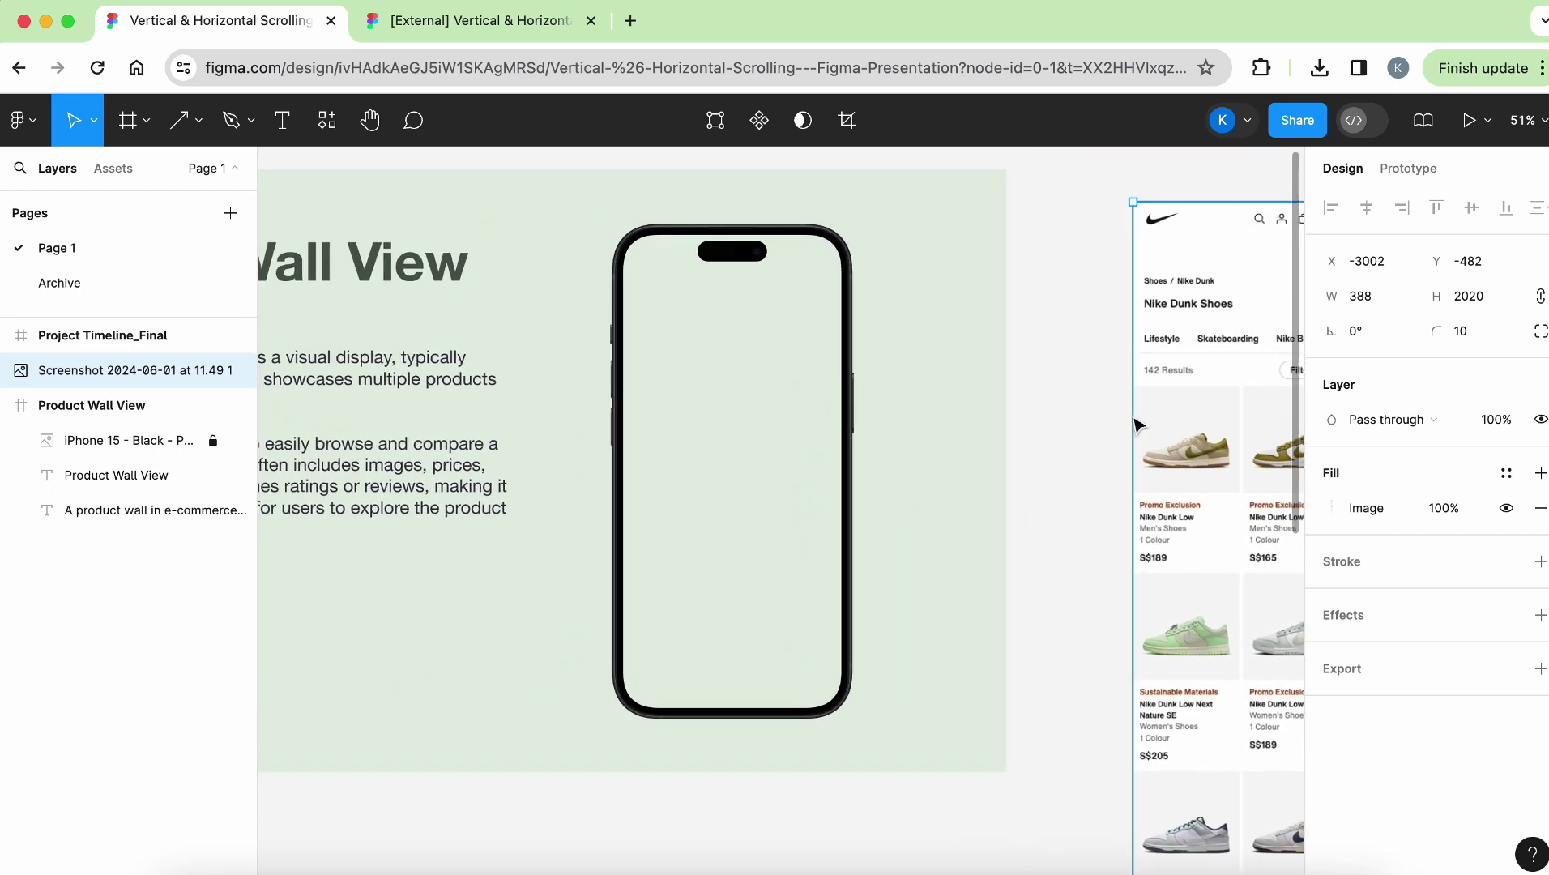
drag(1160, 411, 670, 439)
scroll(671, 439, up, 3)
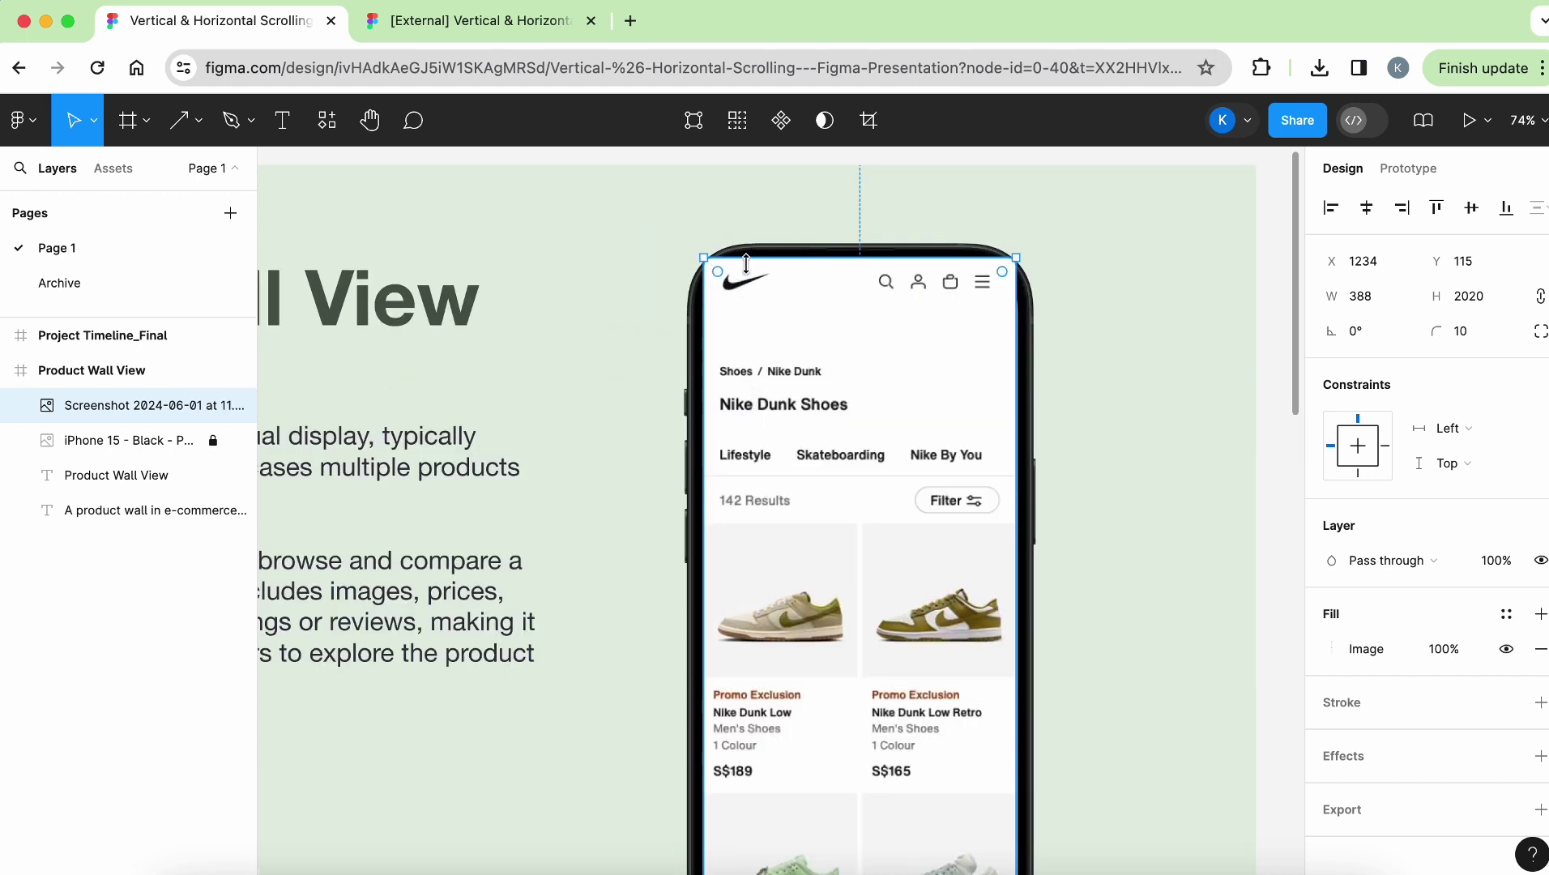
Step: Send the Screenshot layer below the iPhone layer so the phone's notch shows over it
scroll(902, 276, down, 2)
scroll(902, 276, right, 2)
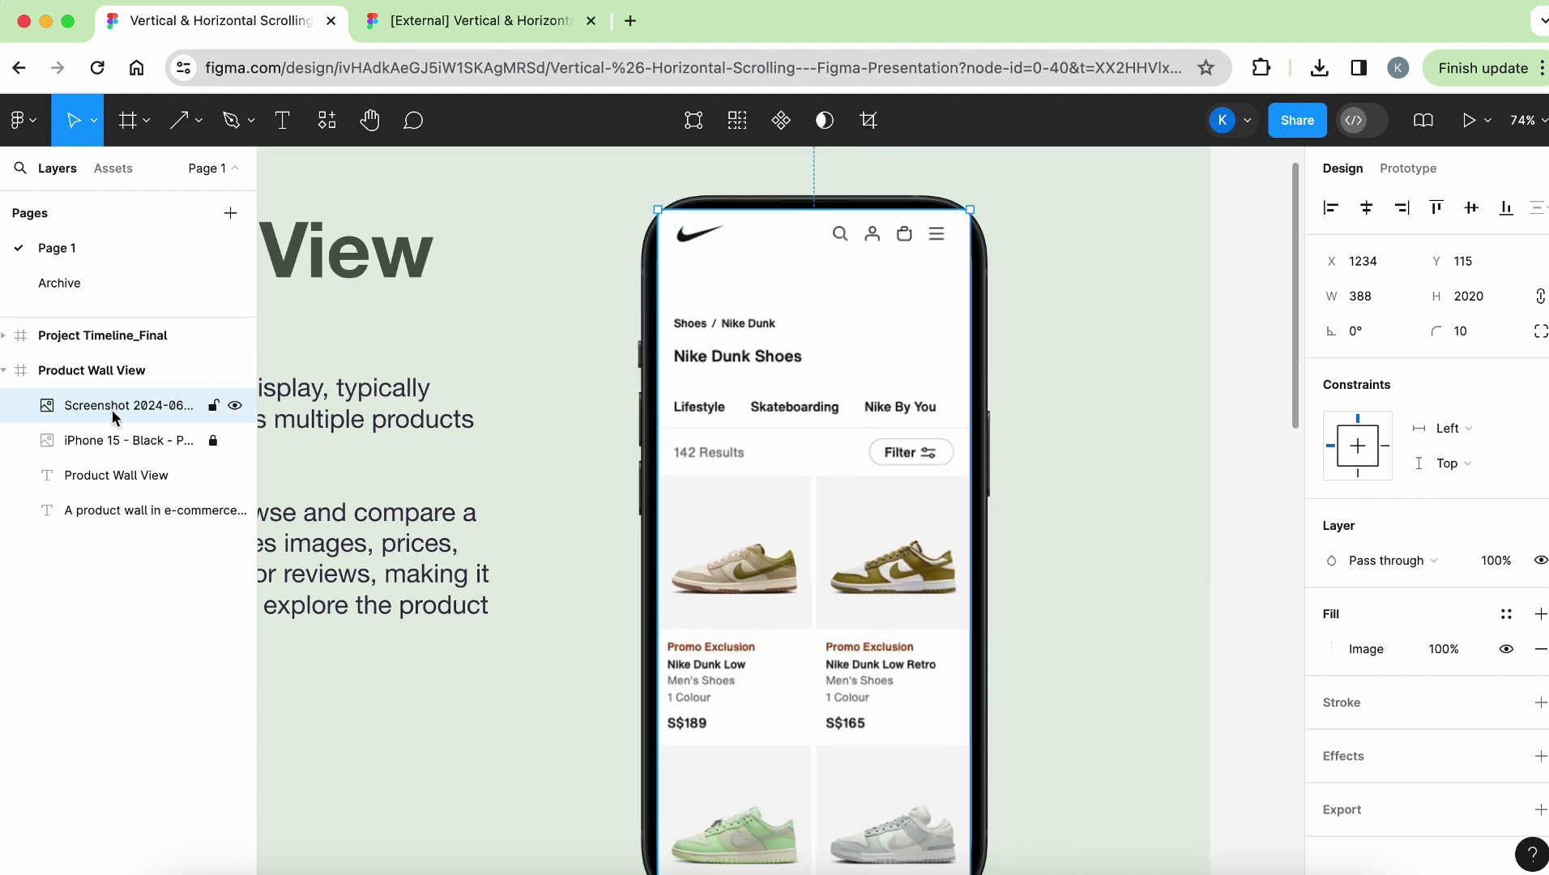
drag(111, 410, 116, 512)
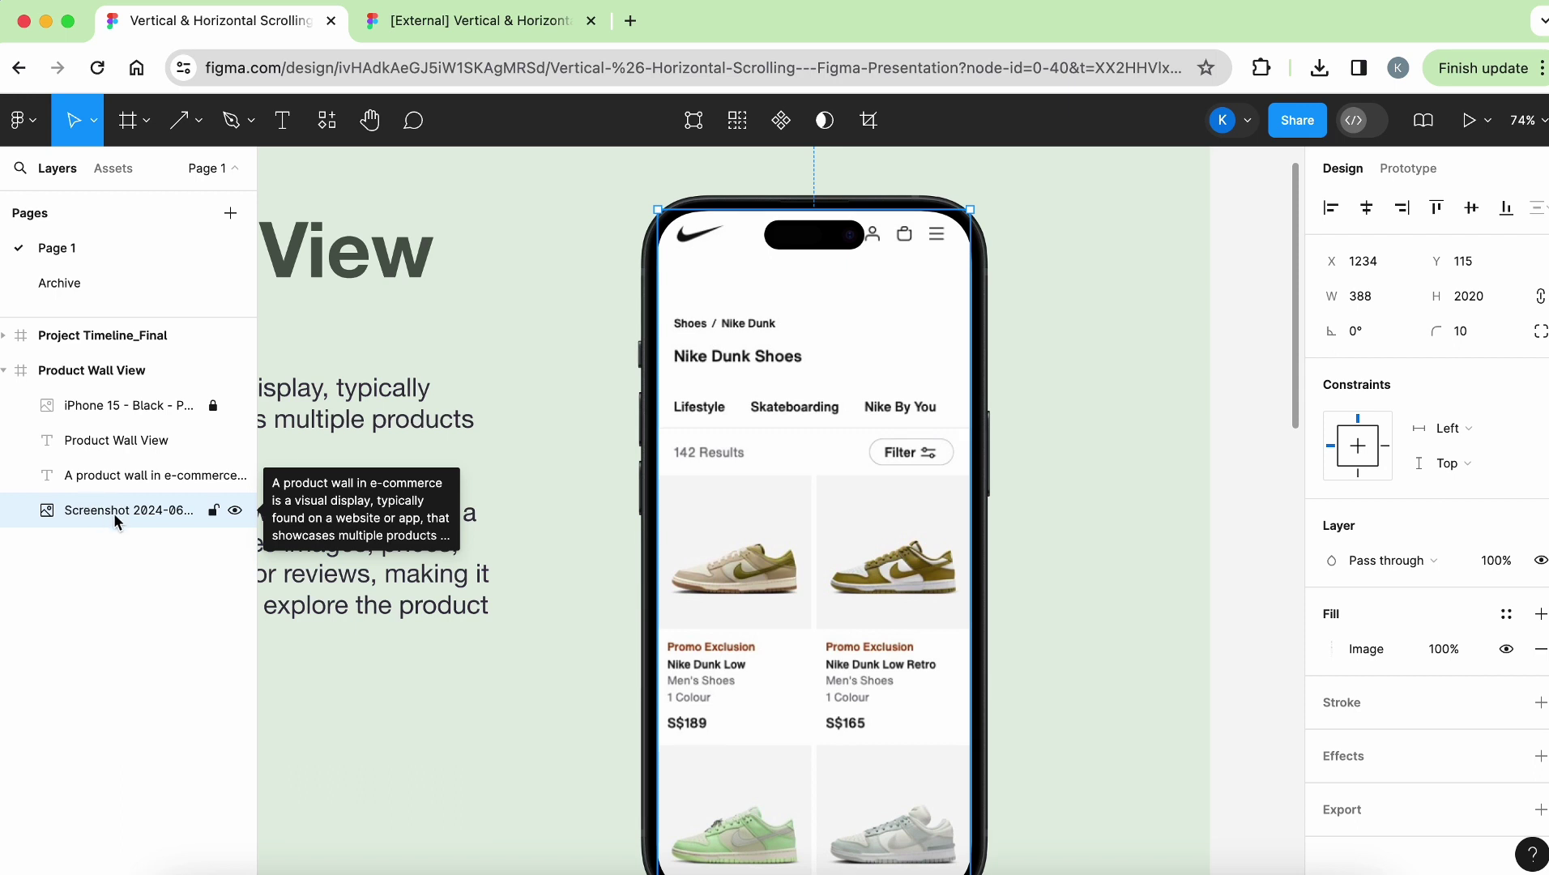
drag(113, 513, 142, 421)
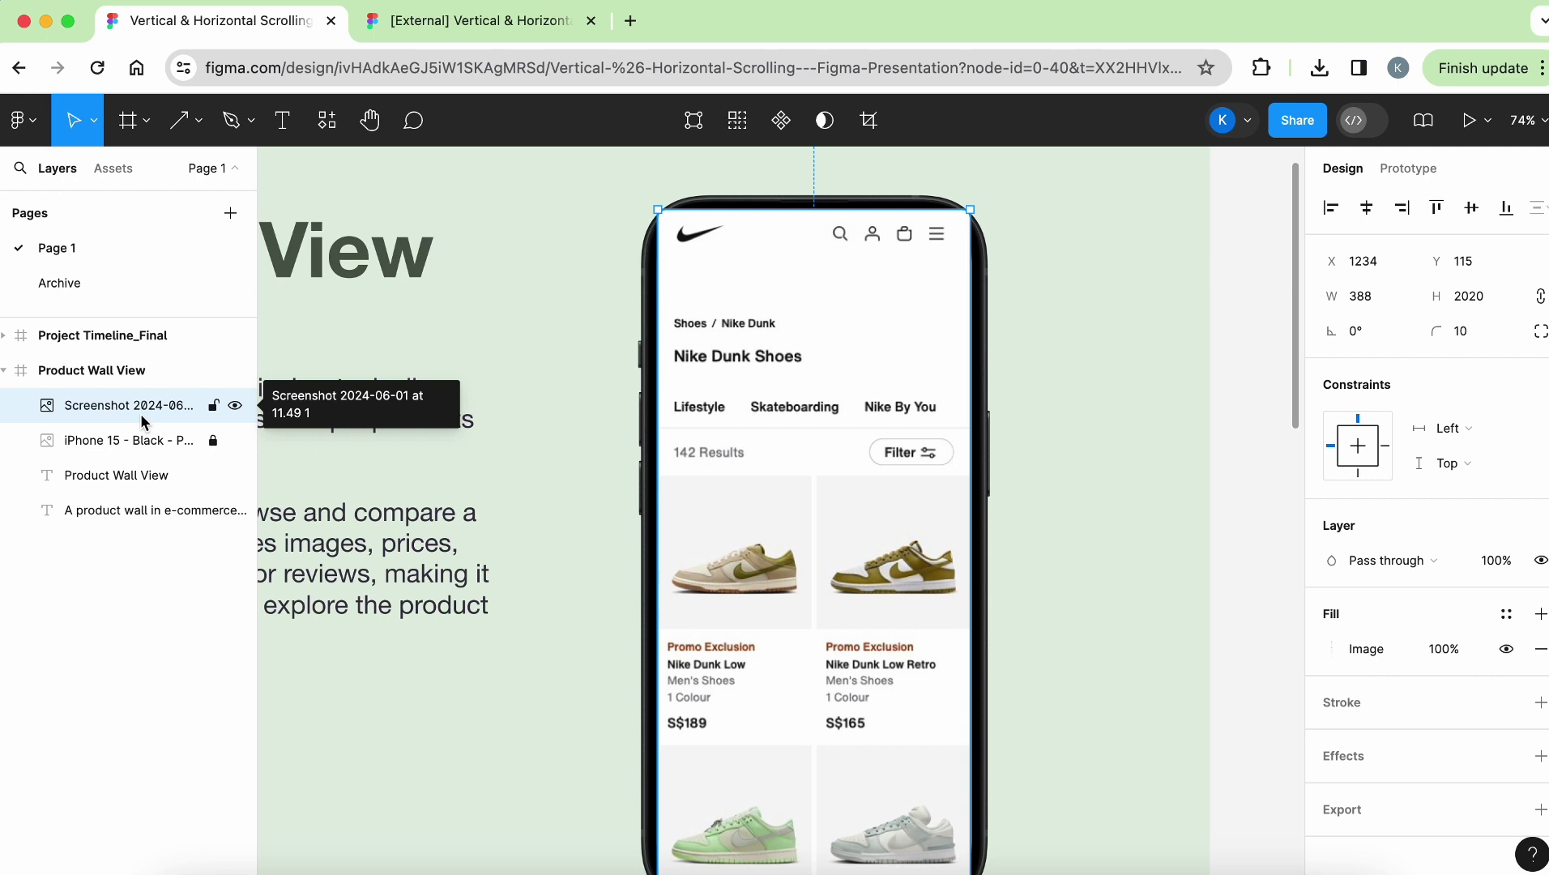
key(bracketleft)
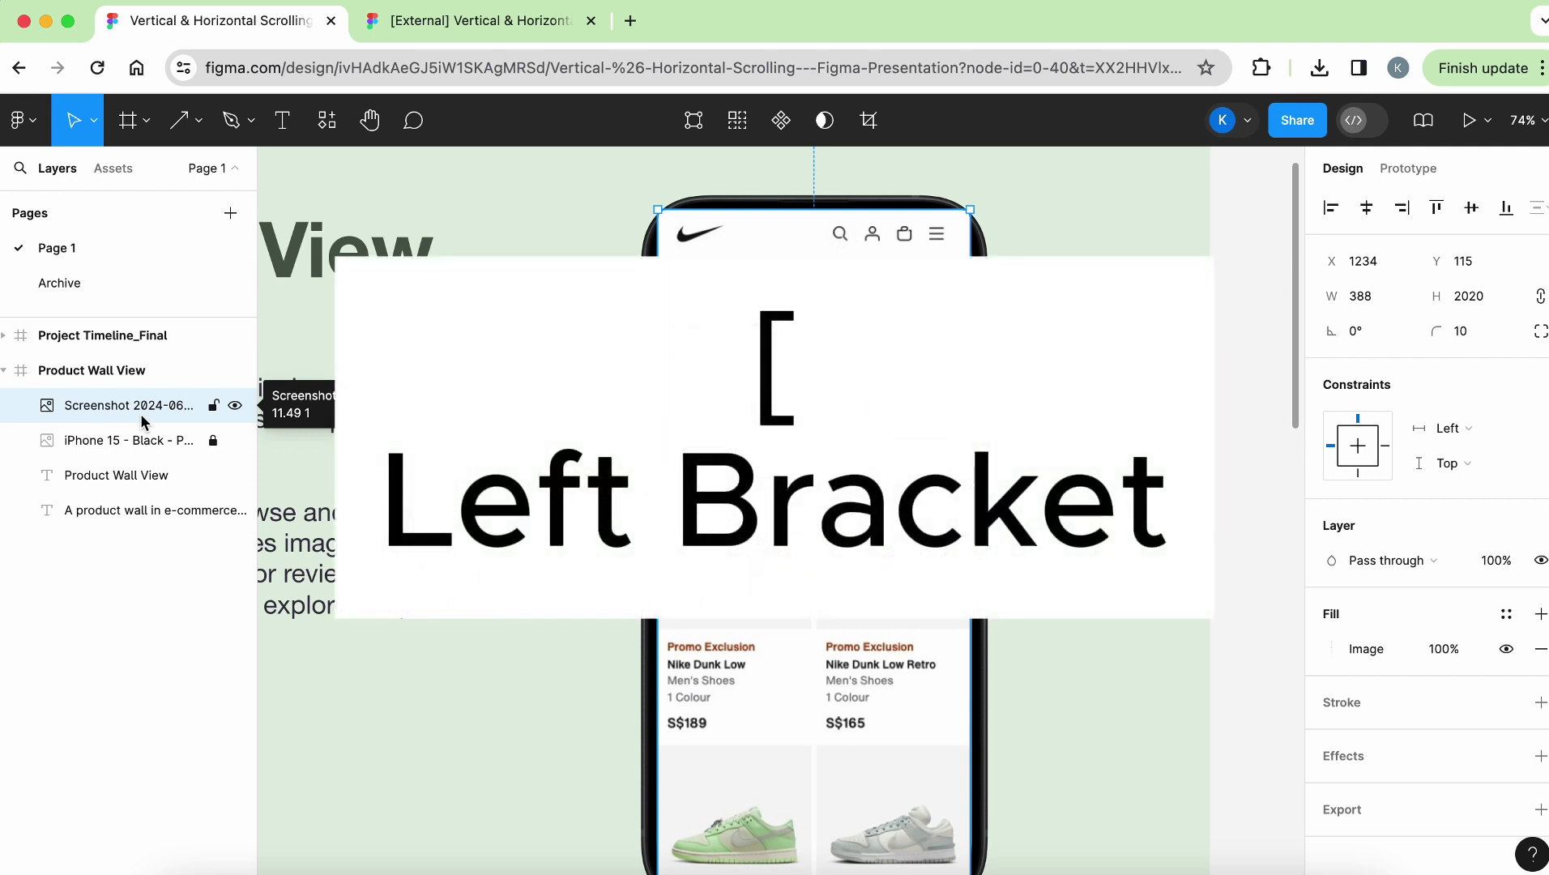
key(bracketleft)
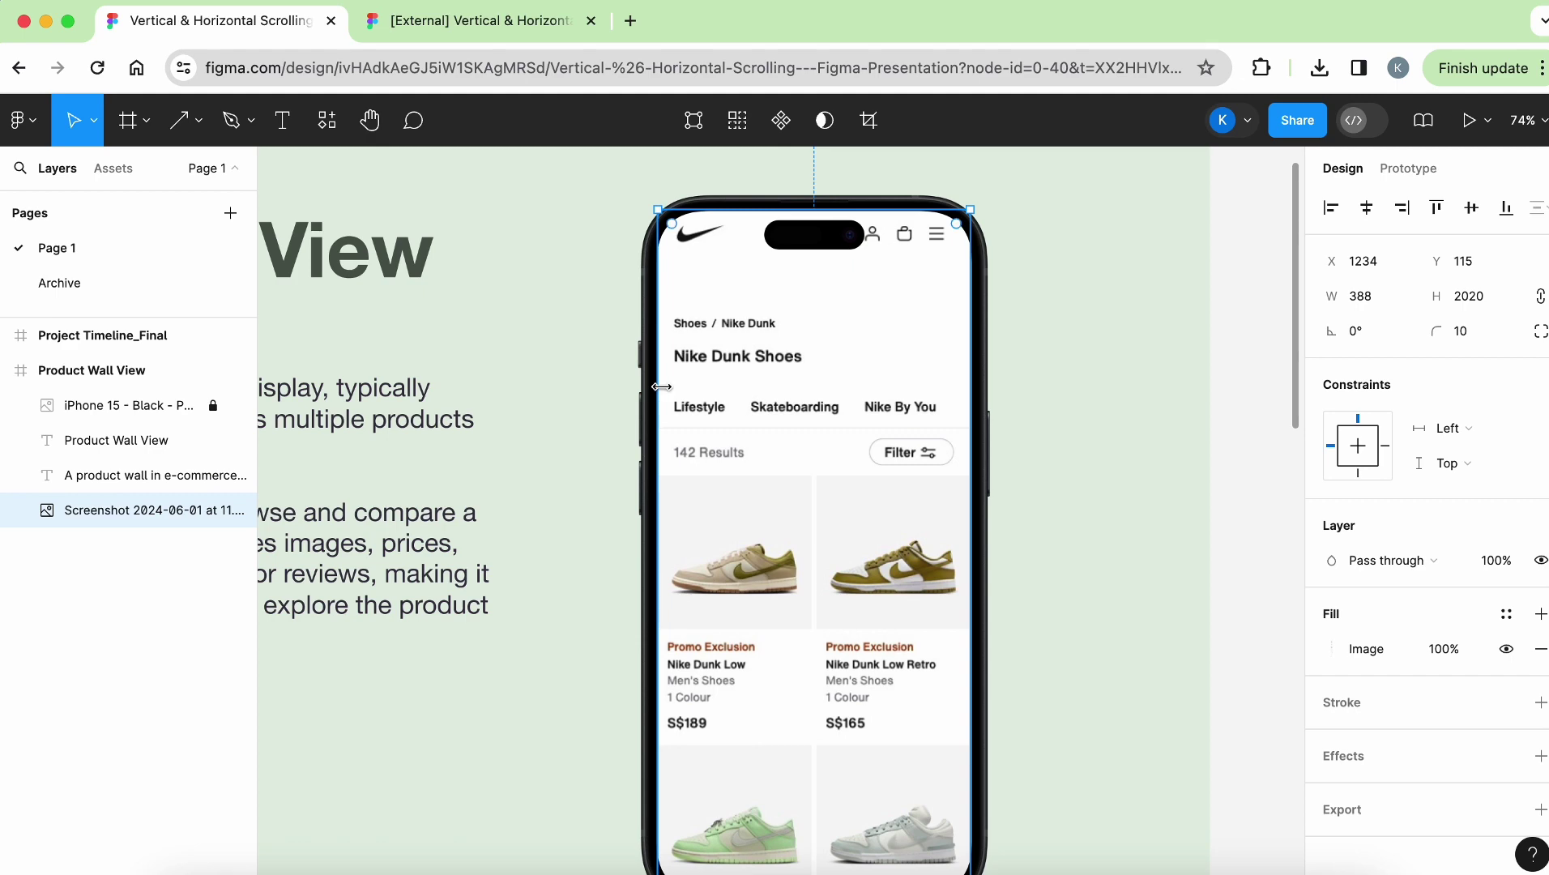
Step: Move the Project Timeline_Final frame far to the left, out from under Product Wall View
scroll(662, 387, down, 5)
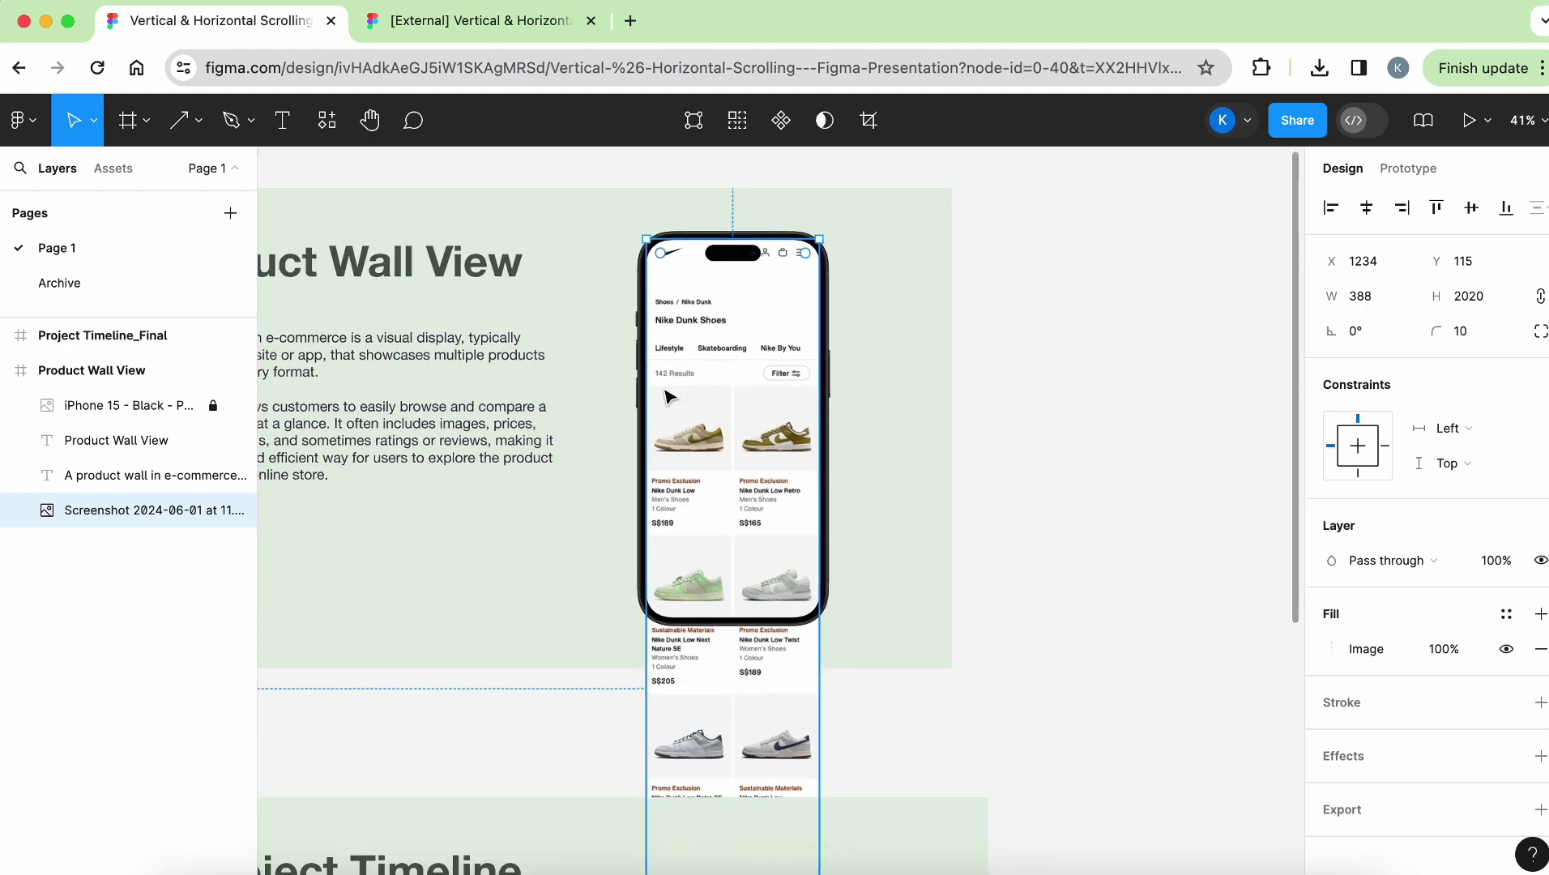
scroll(666, 395, down, 3)
scroll(666, 396, up, 3)
scroll(666, 395, left, 3)
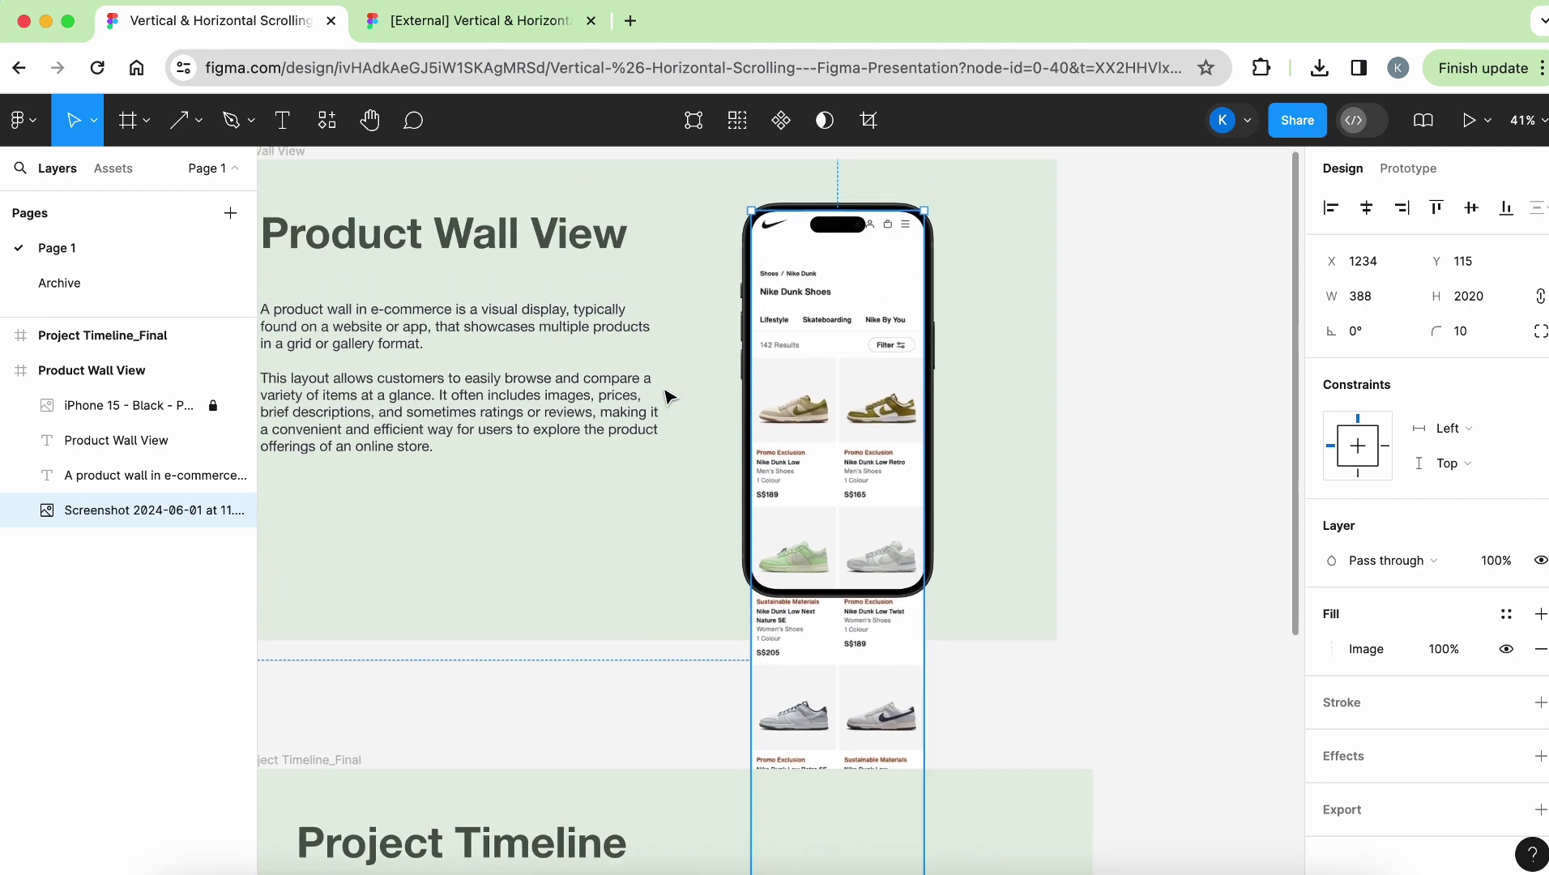
scroll(667, 395, down, 2)
scroll(666, 395, left, 3)
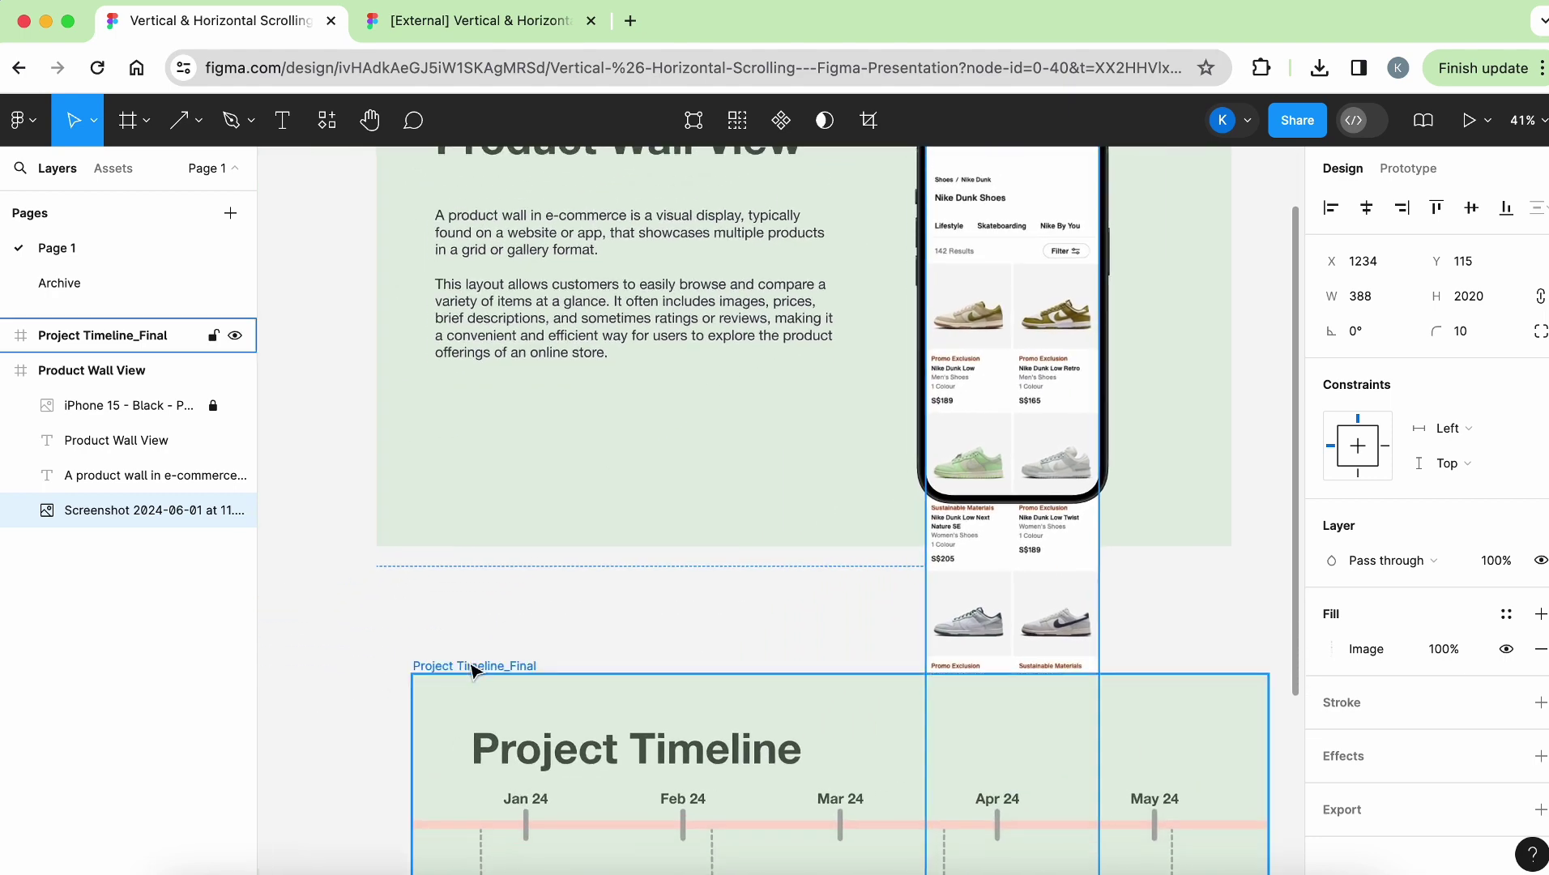
drag(472, 669, 281, 521)
Step: Select the long shoe-listing screenshot on the Product Wall View slide
scroll(536, 494, right, 10)
scroll(537, 495, down, 3)
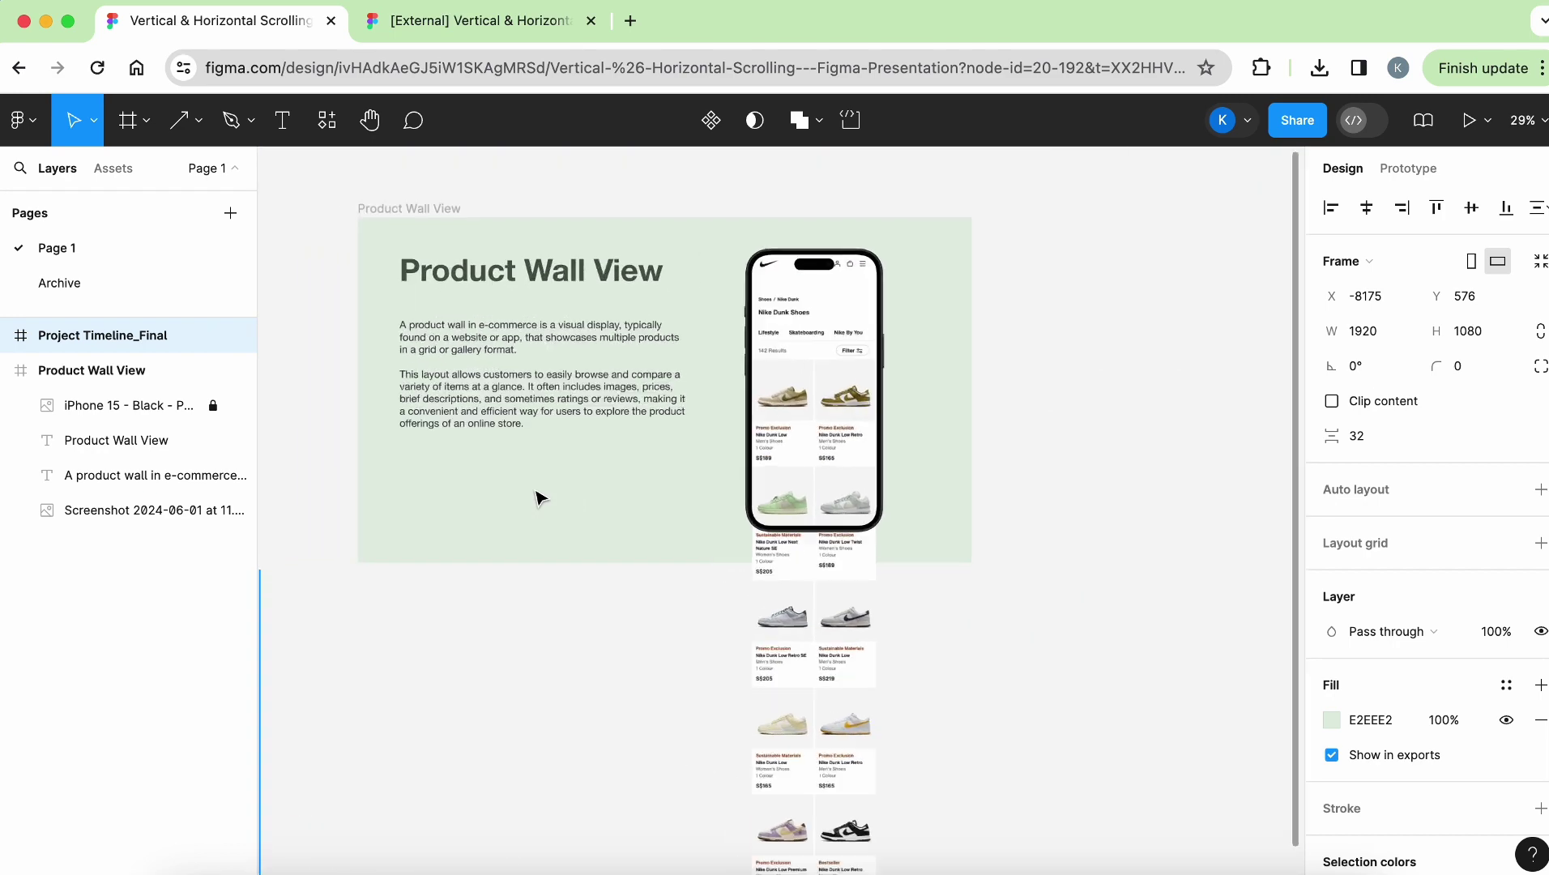
scroll(538, 496, up, 3)
scroll(538, 497, down, 4)
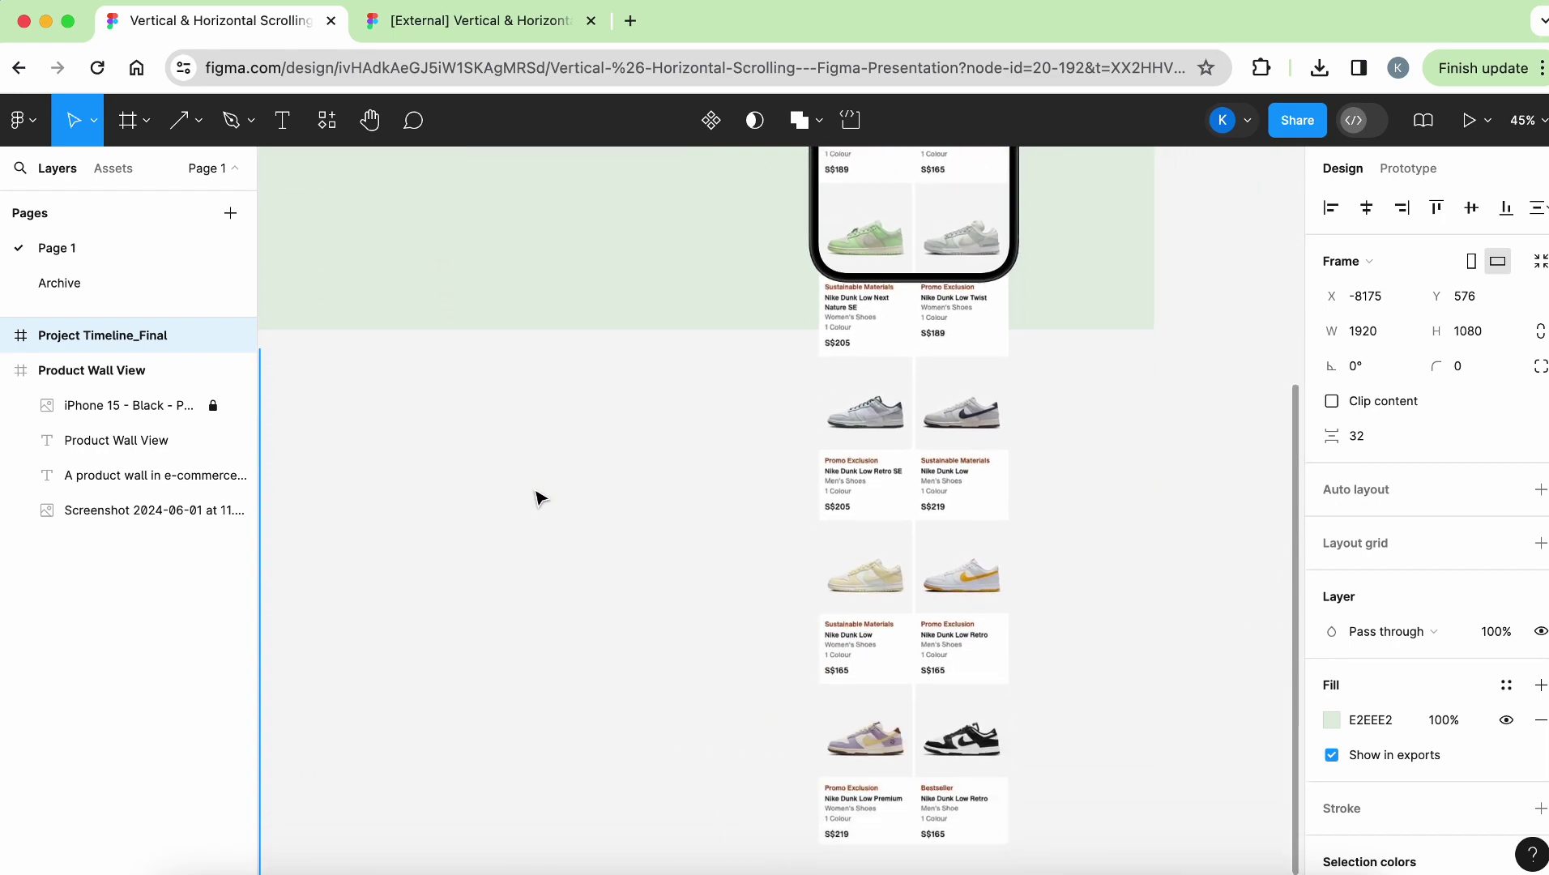
click(844, 474)
scroll(864, 476, up, 4)
scroll(865, 474, up, 3)
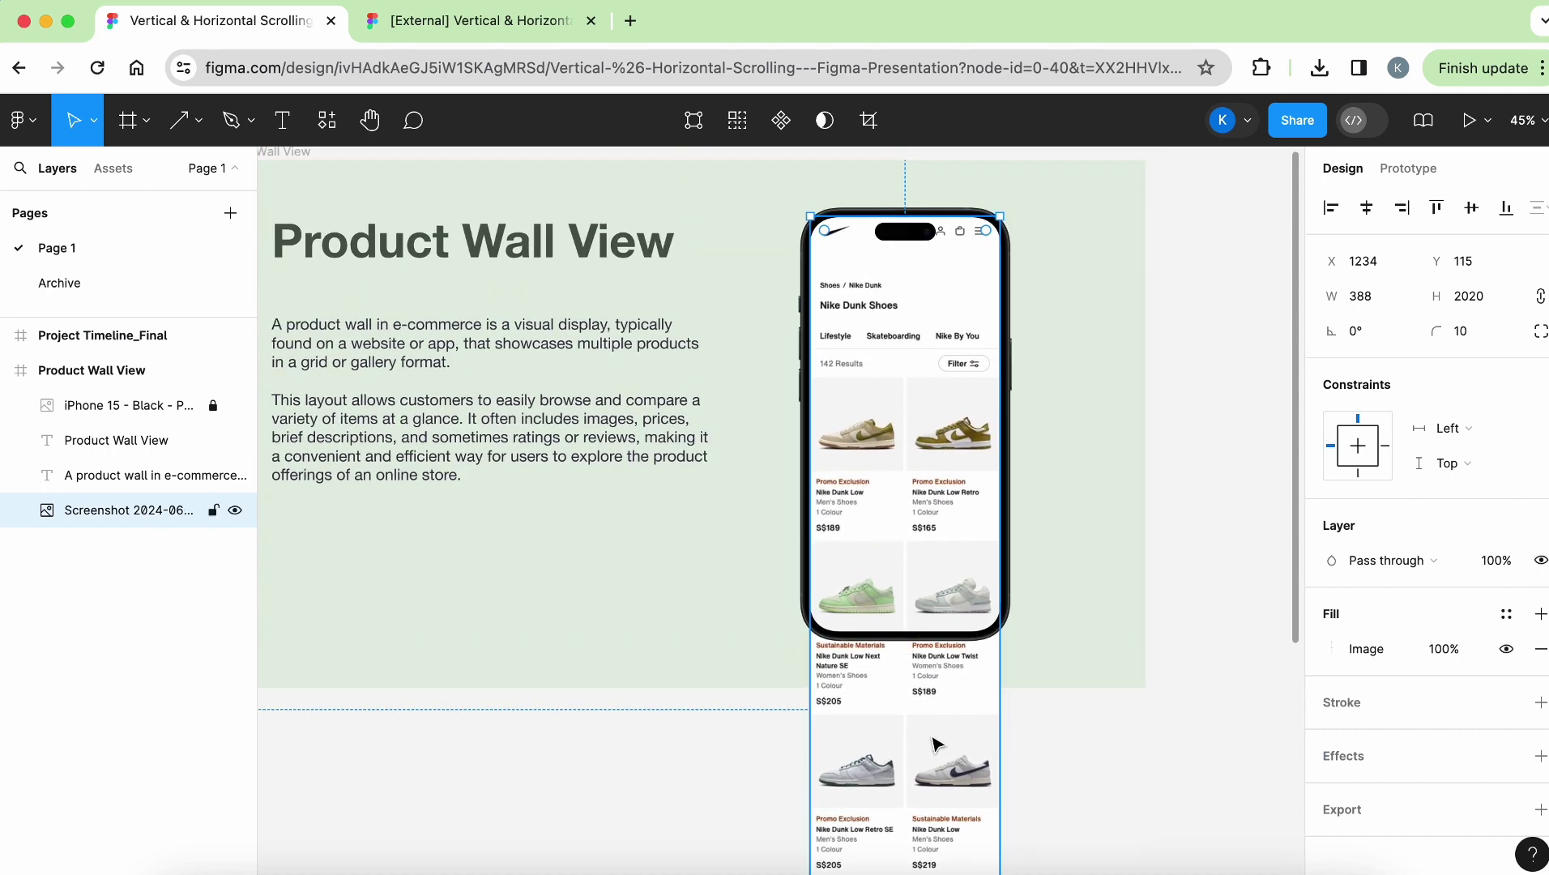
Step: Wrap the screenshot in a new frame, Frame 4, and reveal its nested layer
right_click(944, 769)
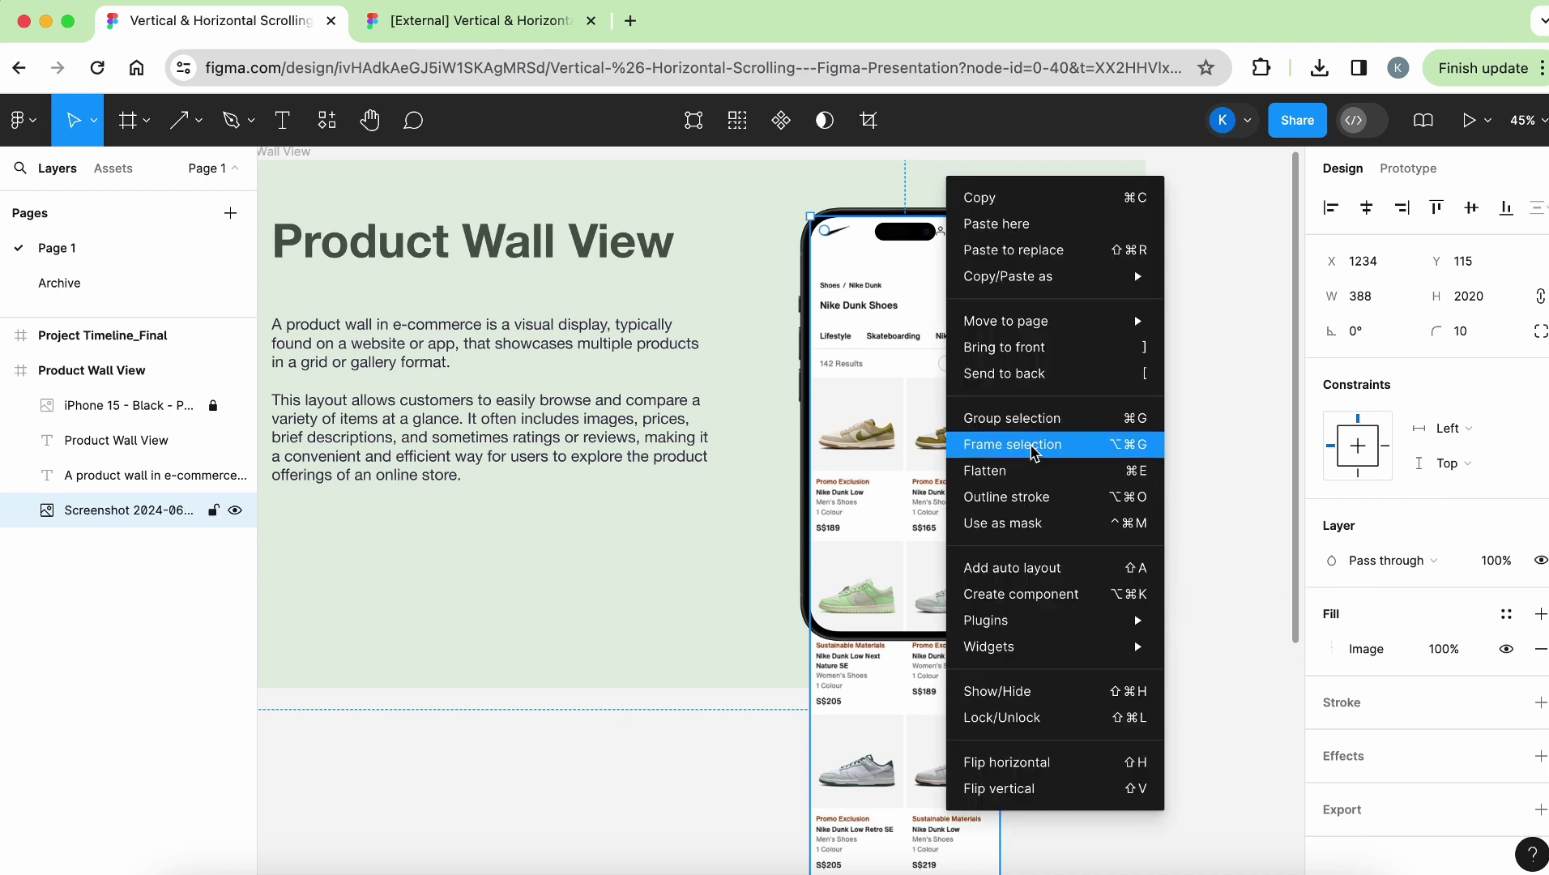
click(1038, 453)
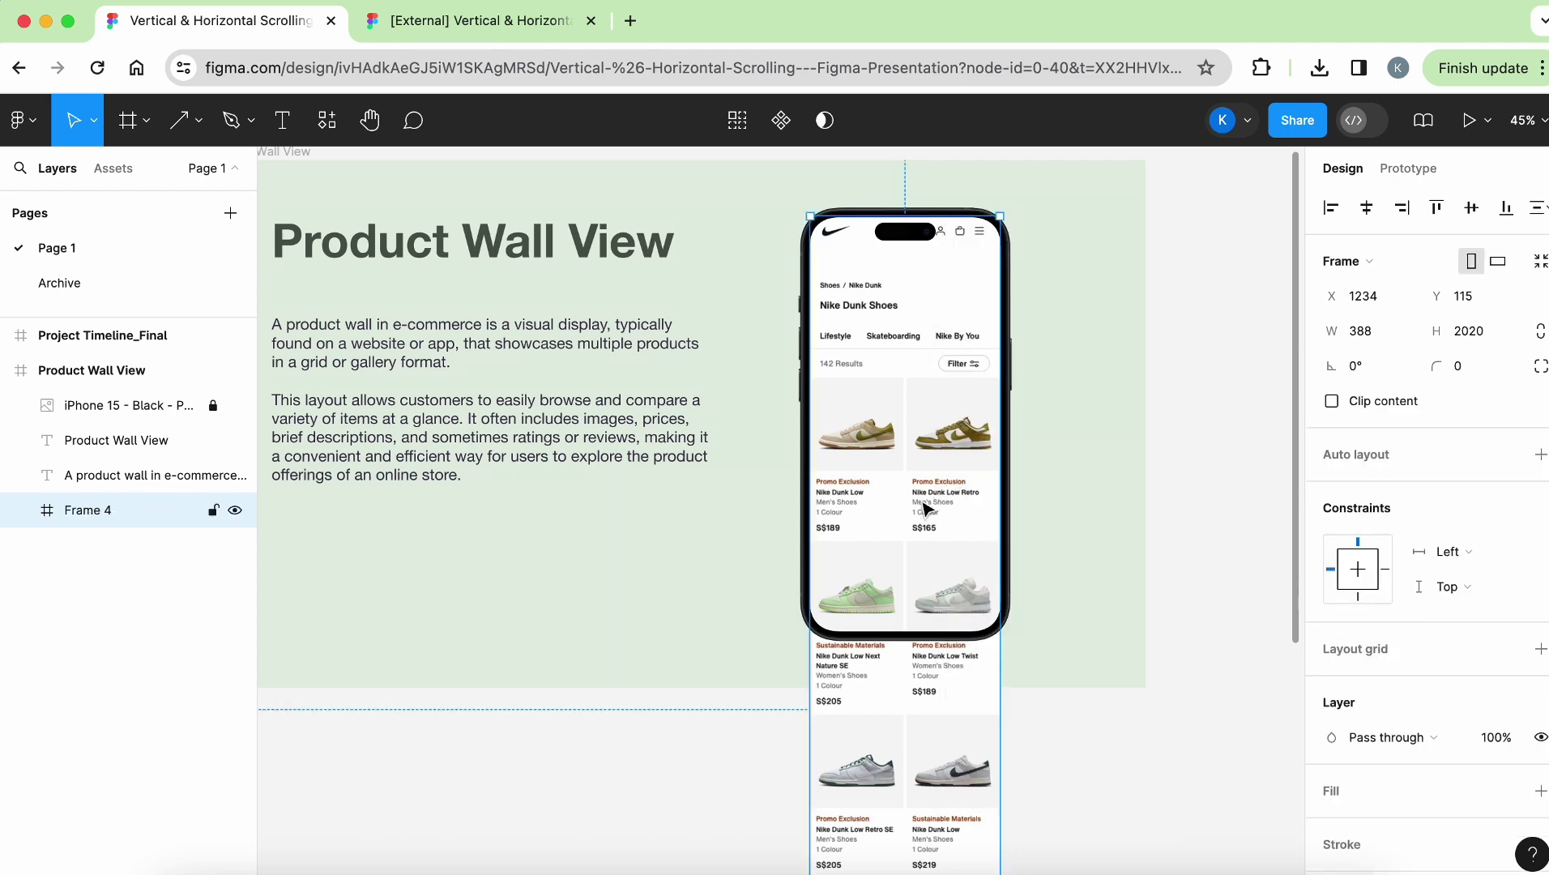
click(21, 510)
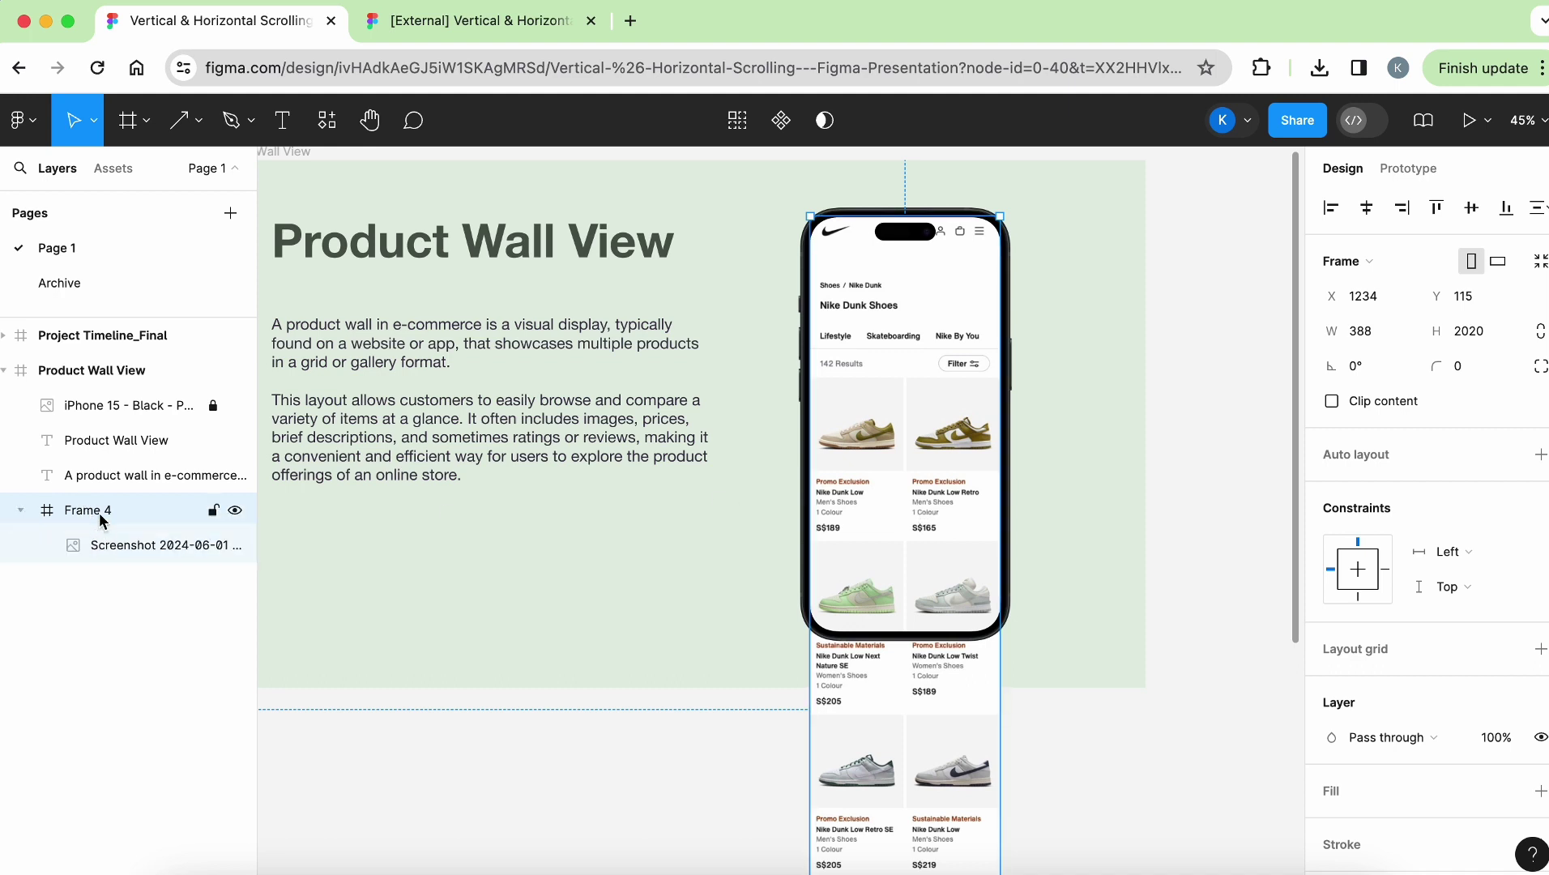
Step: Shorten Frame 4 from 2020 px to the phone screen height, 388×857
scroll(933, 556, down, 8)
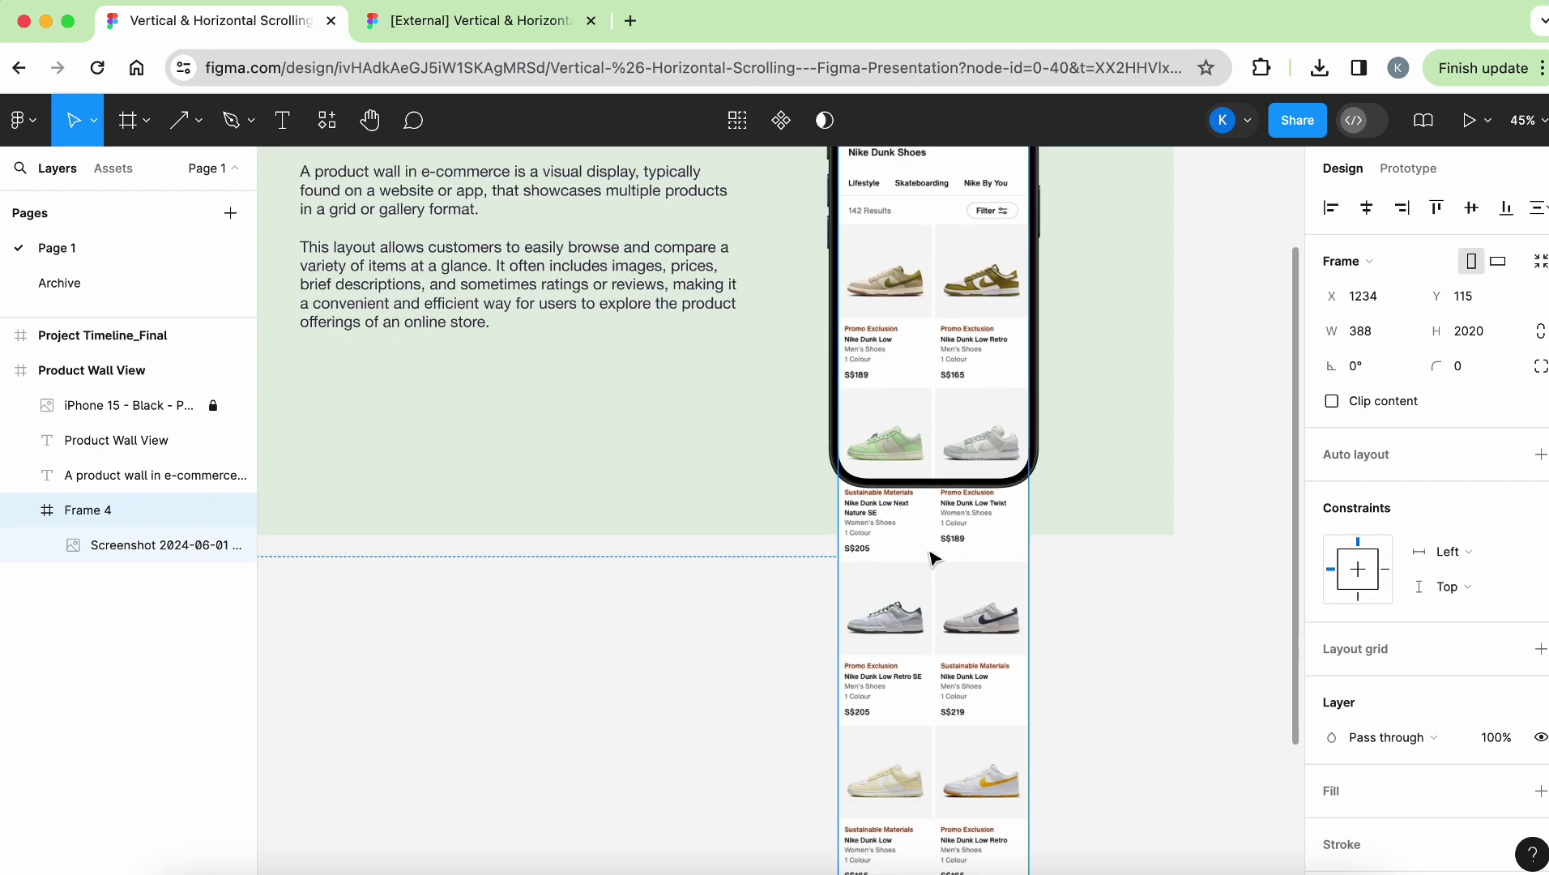
scroll(933, 558, down, 5)
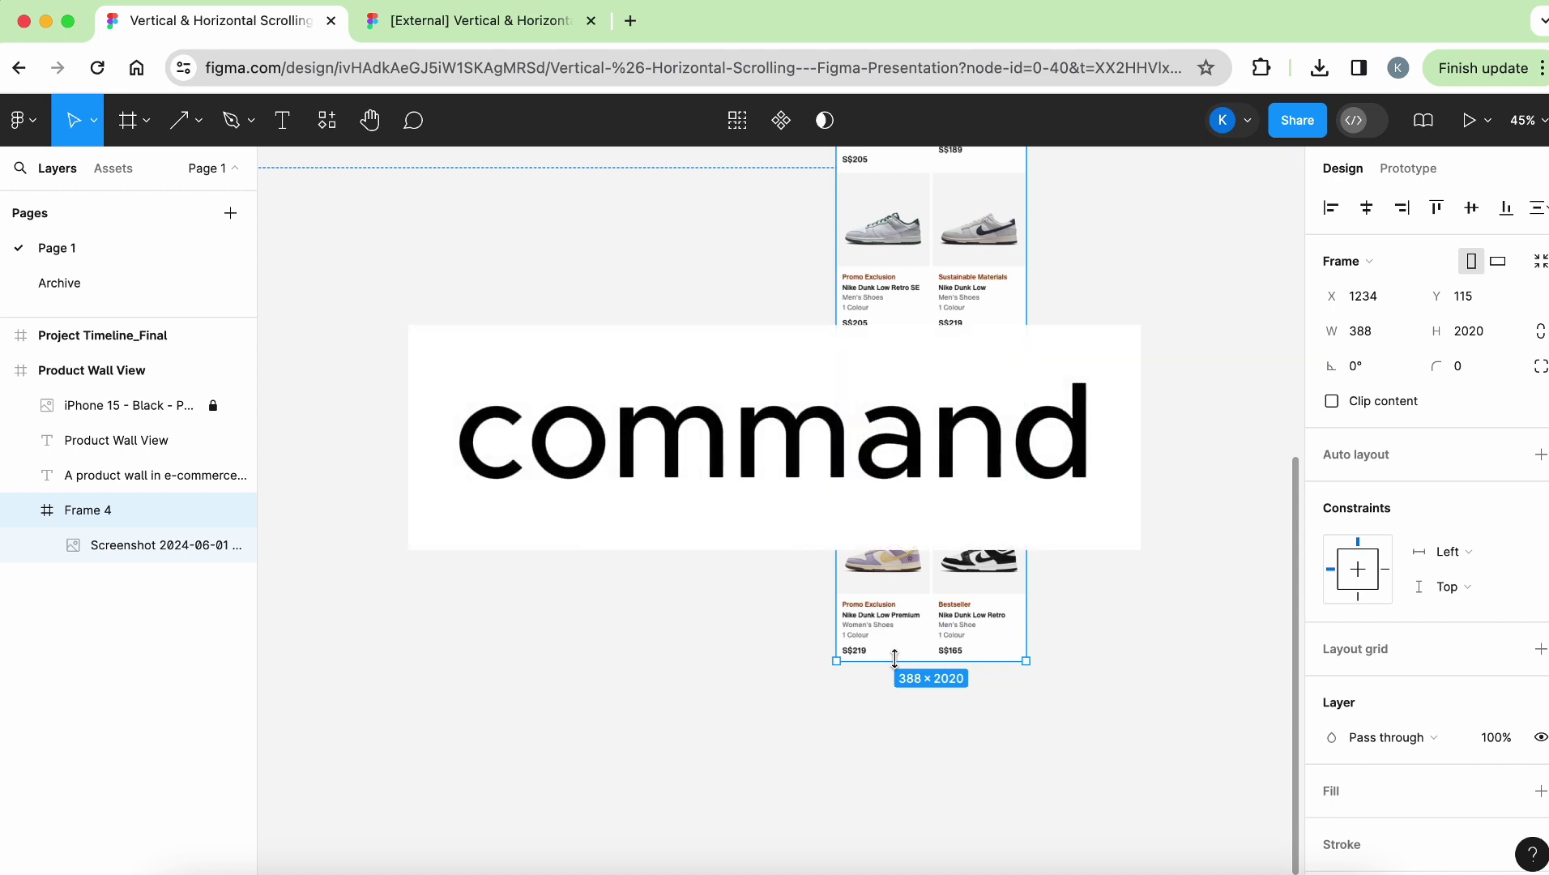
drag(896, 658, 908, 347)
scroll(908, 347, up, 7)
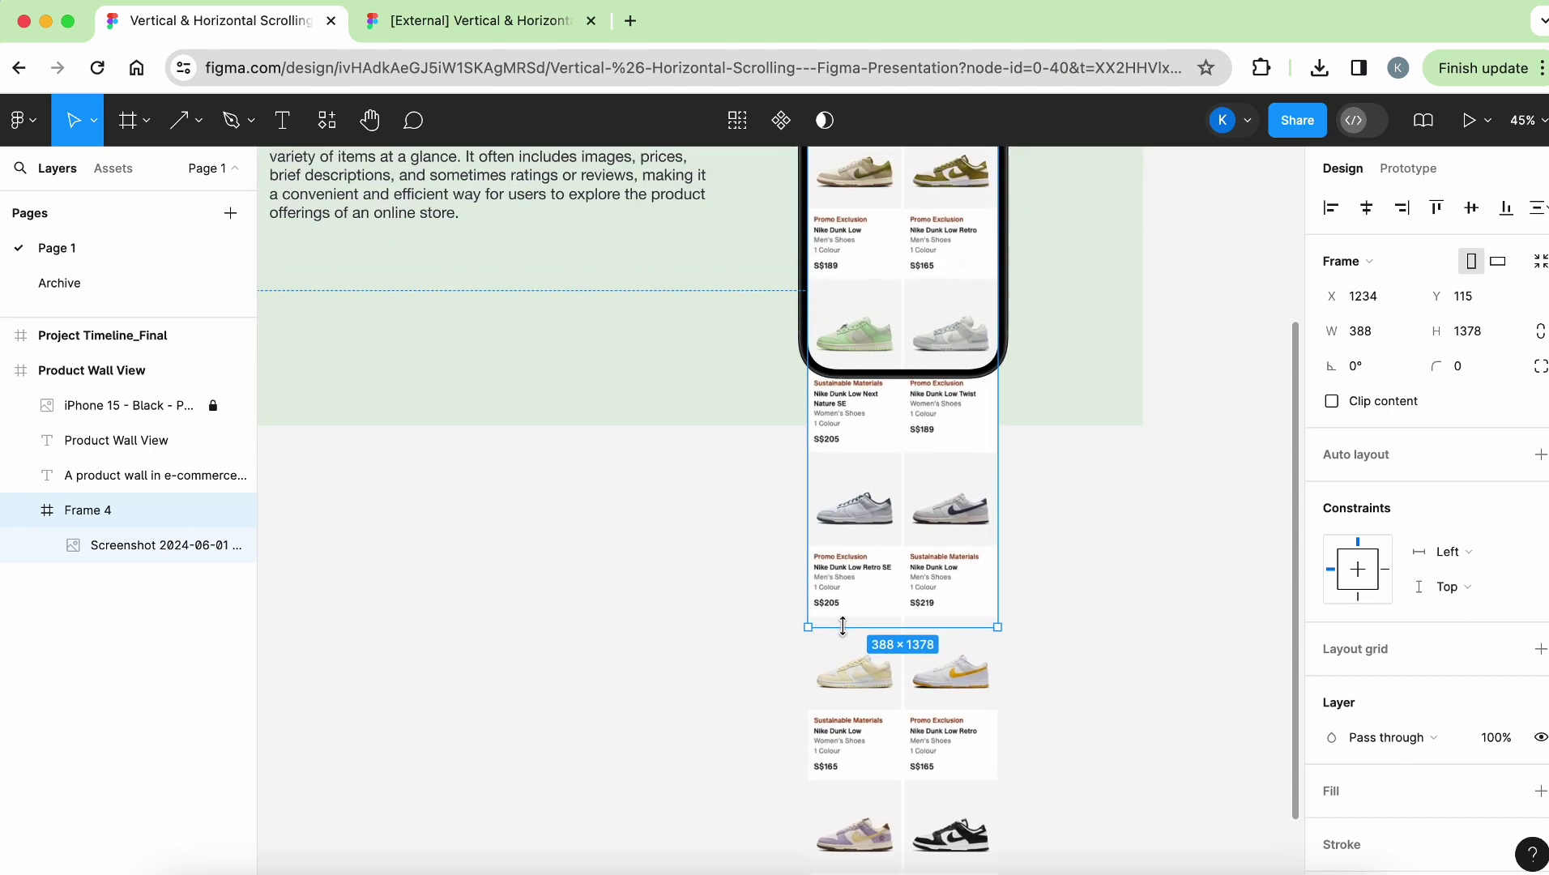
drag(842, 626, 869, 373)
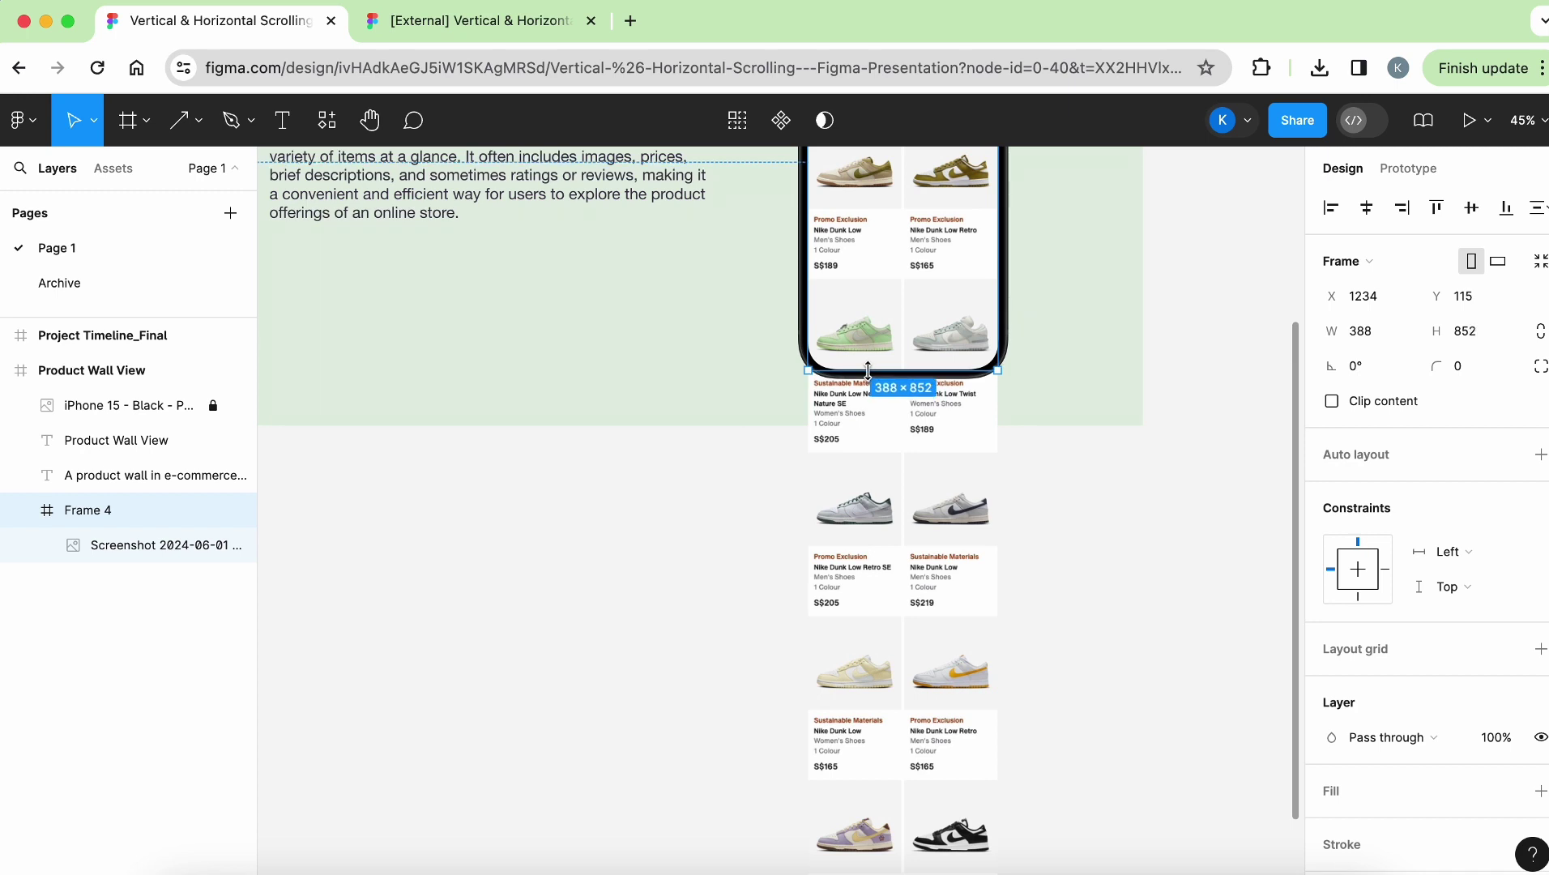
click(927, 429)
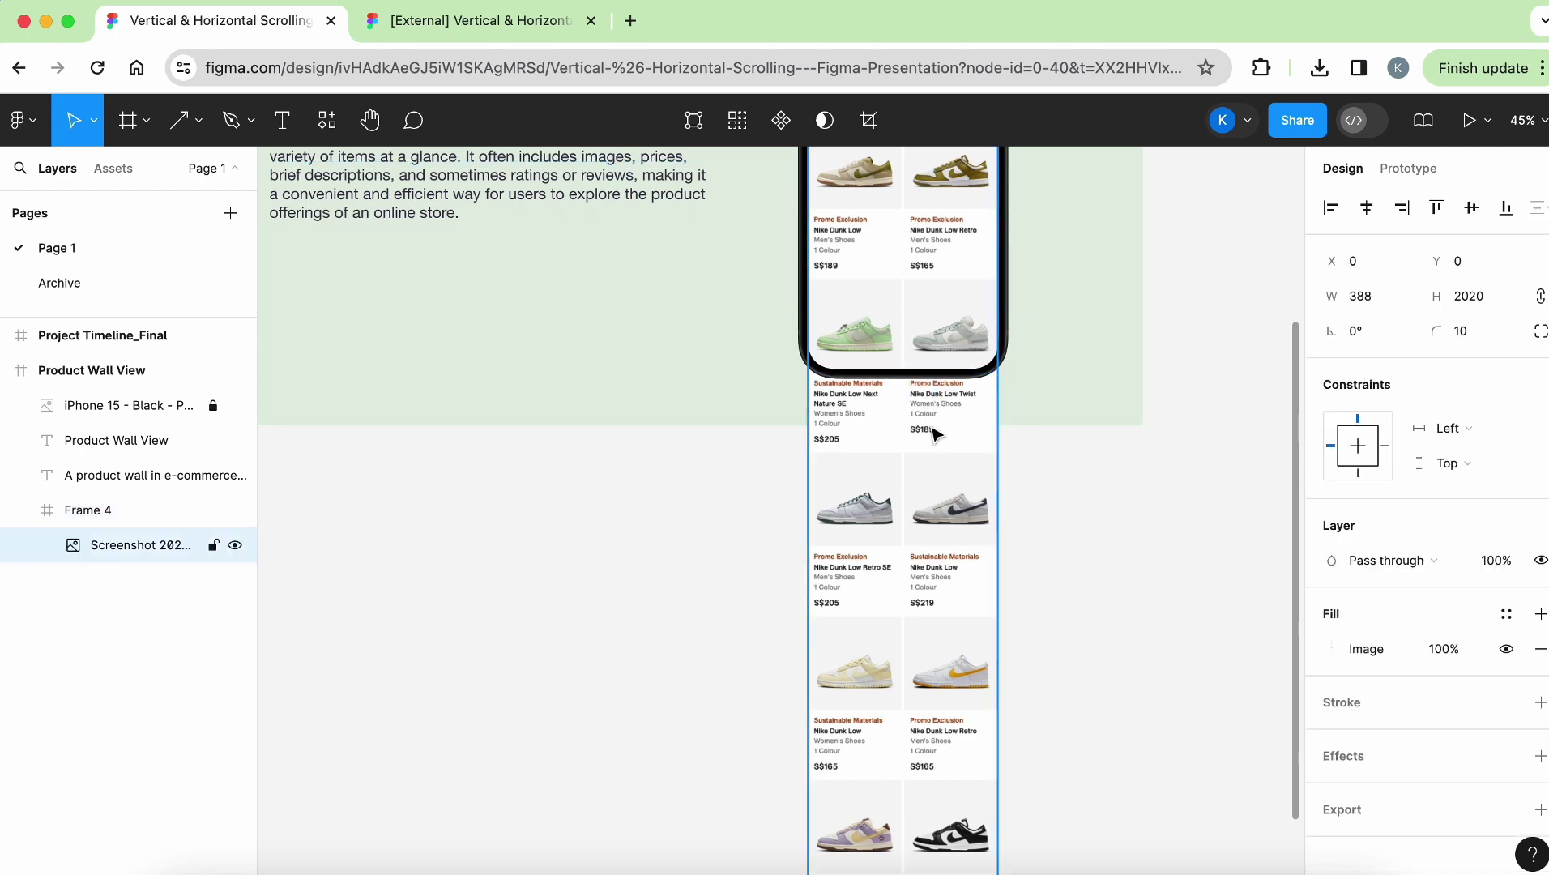
scroll(932, 431, up, 3)
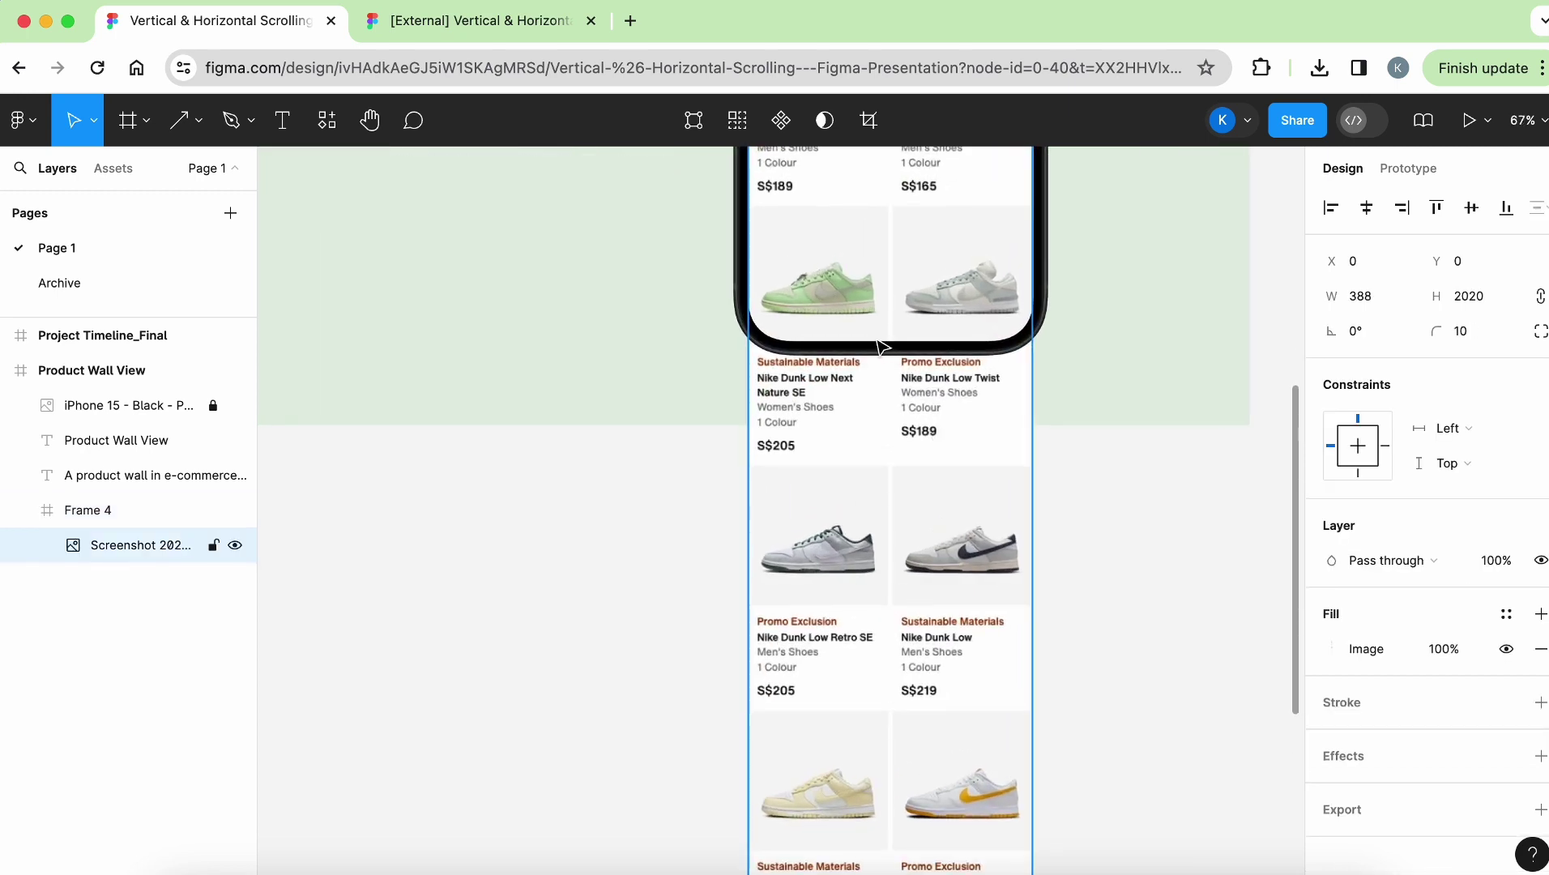
click(134, 510)
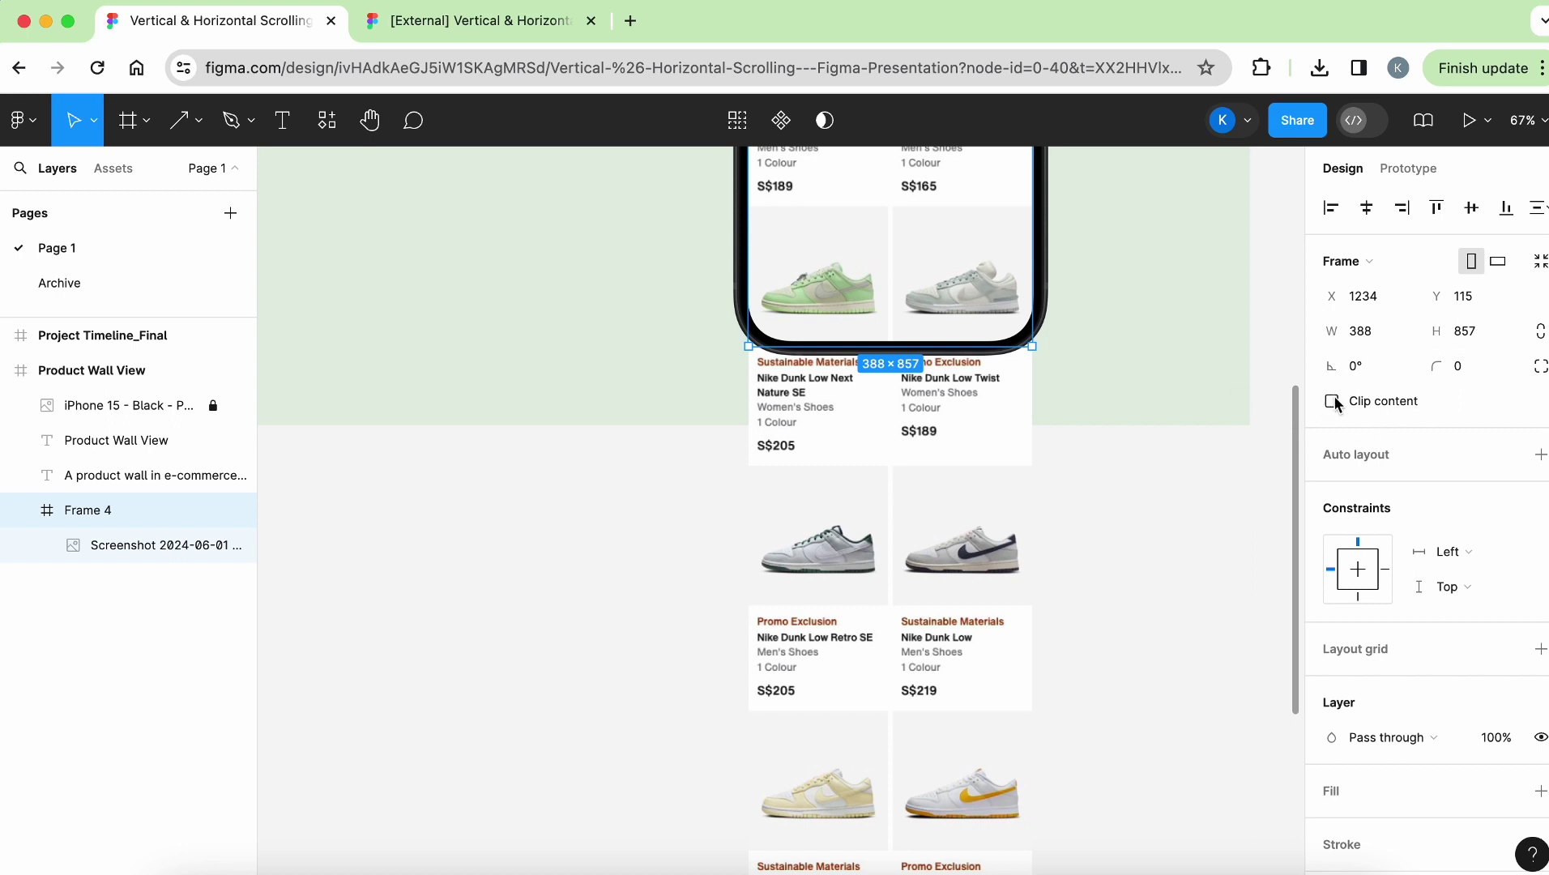
Step: Turn on Clip content for Frame 4 so the shoe list is cropped inside the phone screen
click(1333, 401)
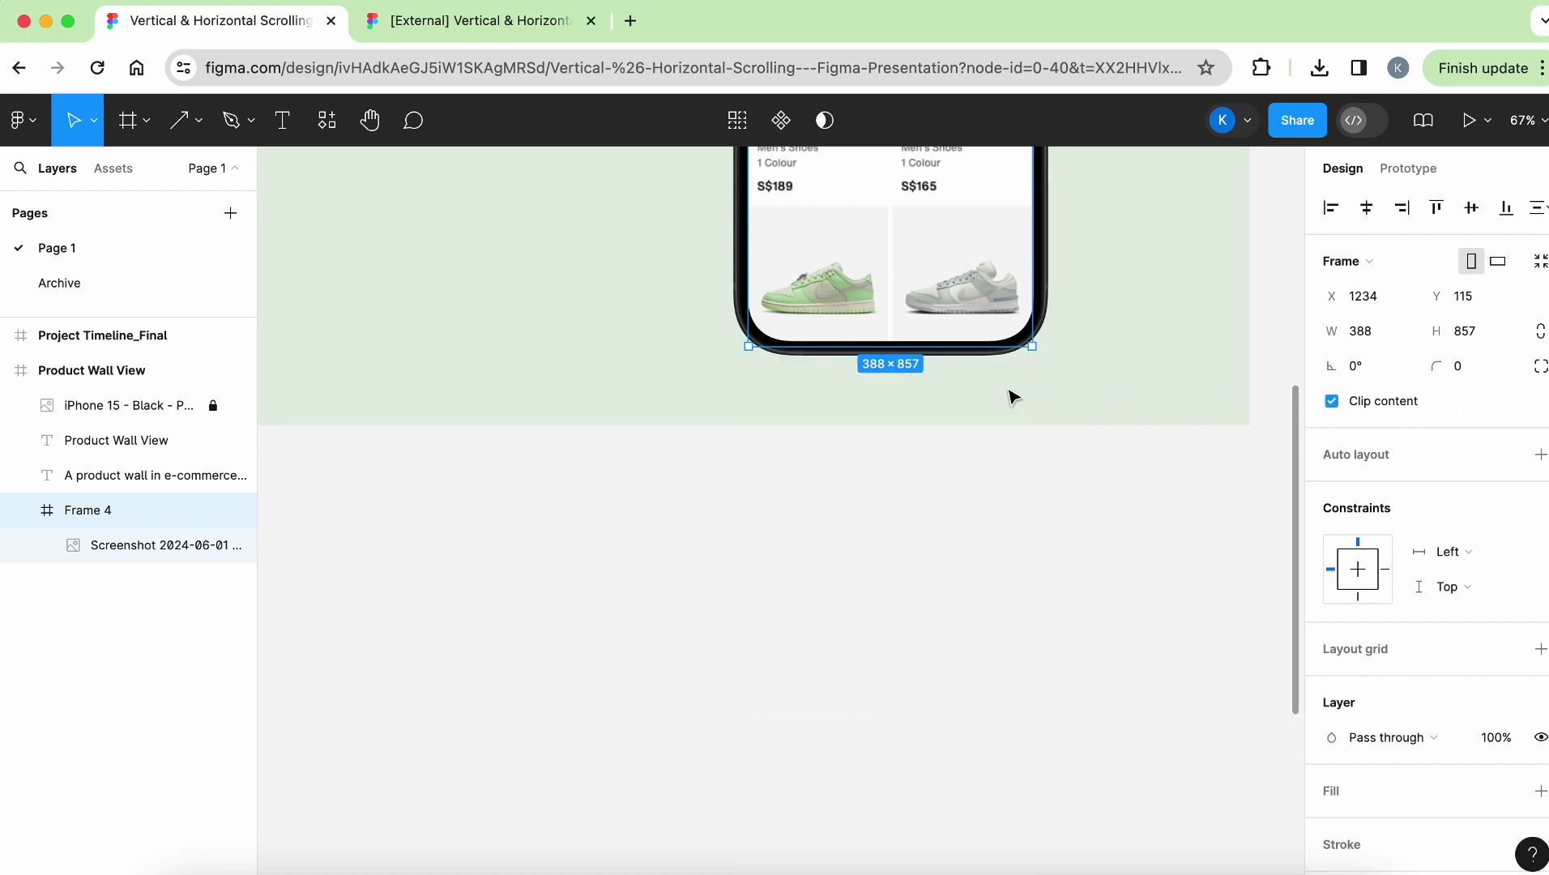
scroll(1012, 397, up, 10)
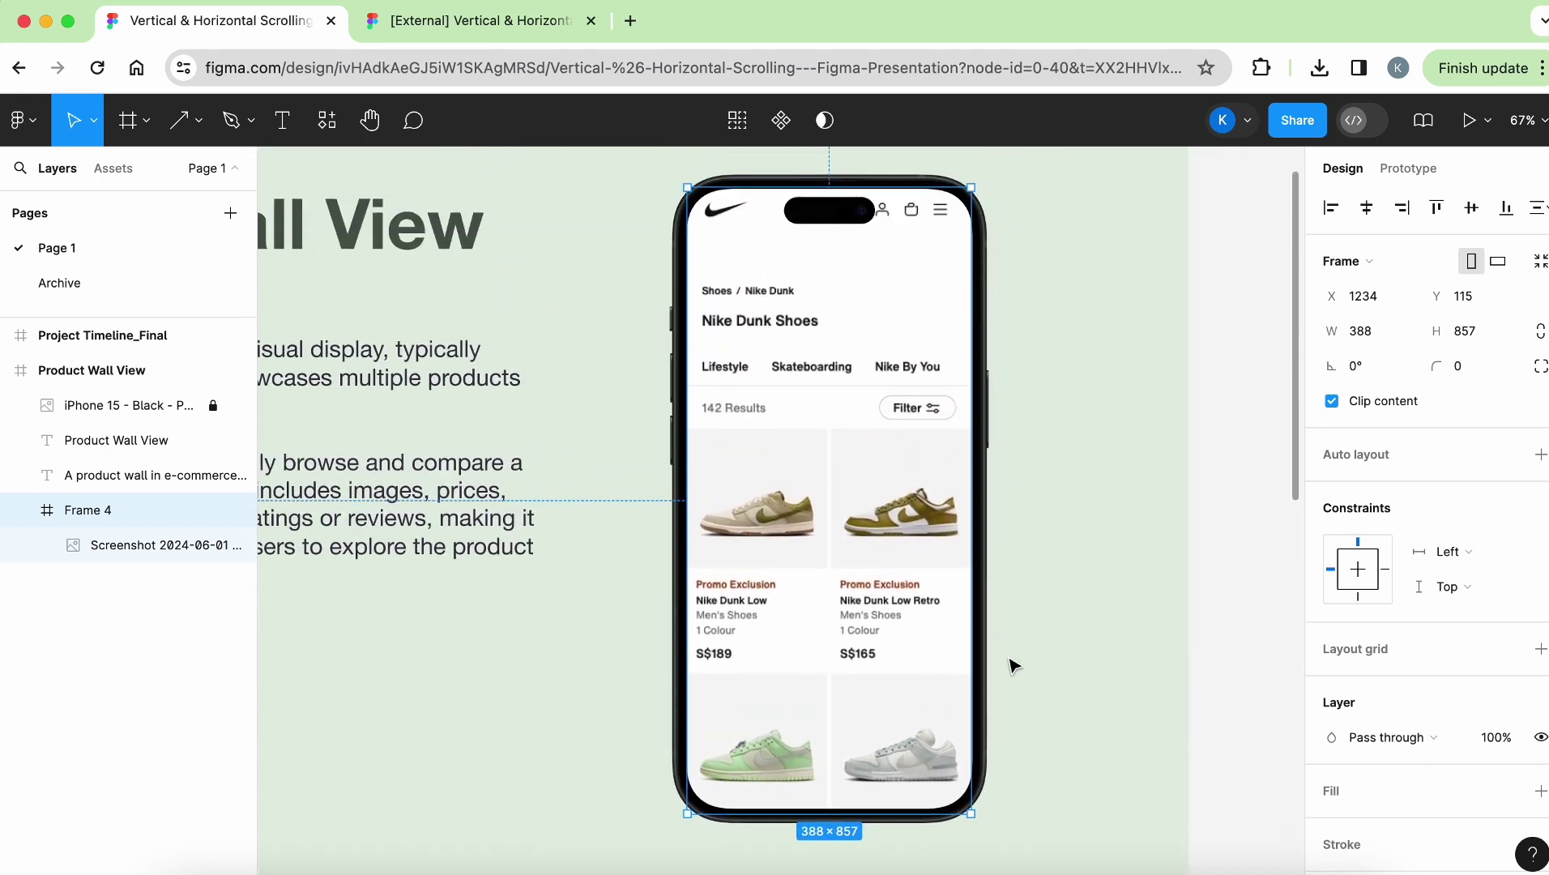
click(1024, 695)
scroll(852, 785, up, 5)
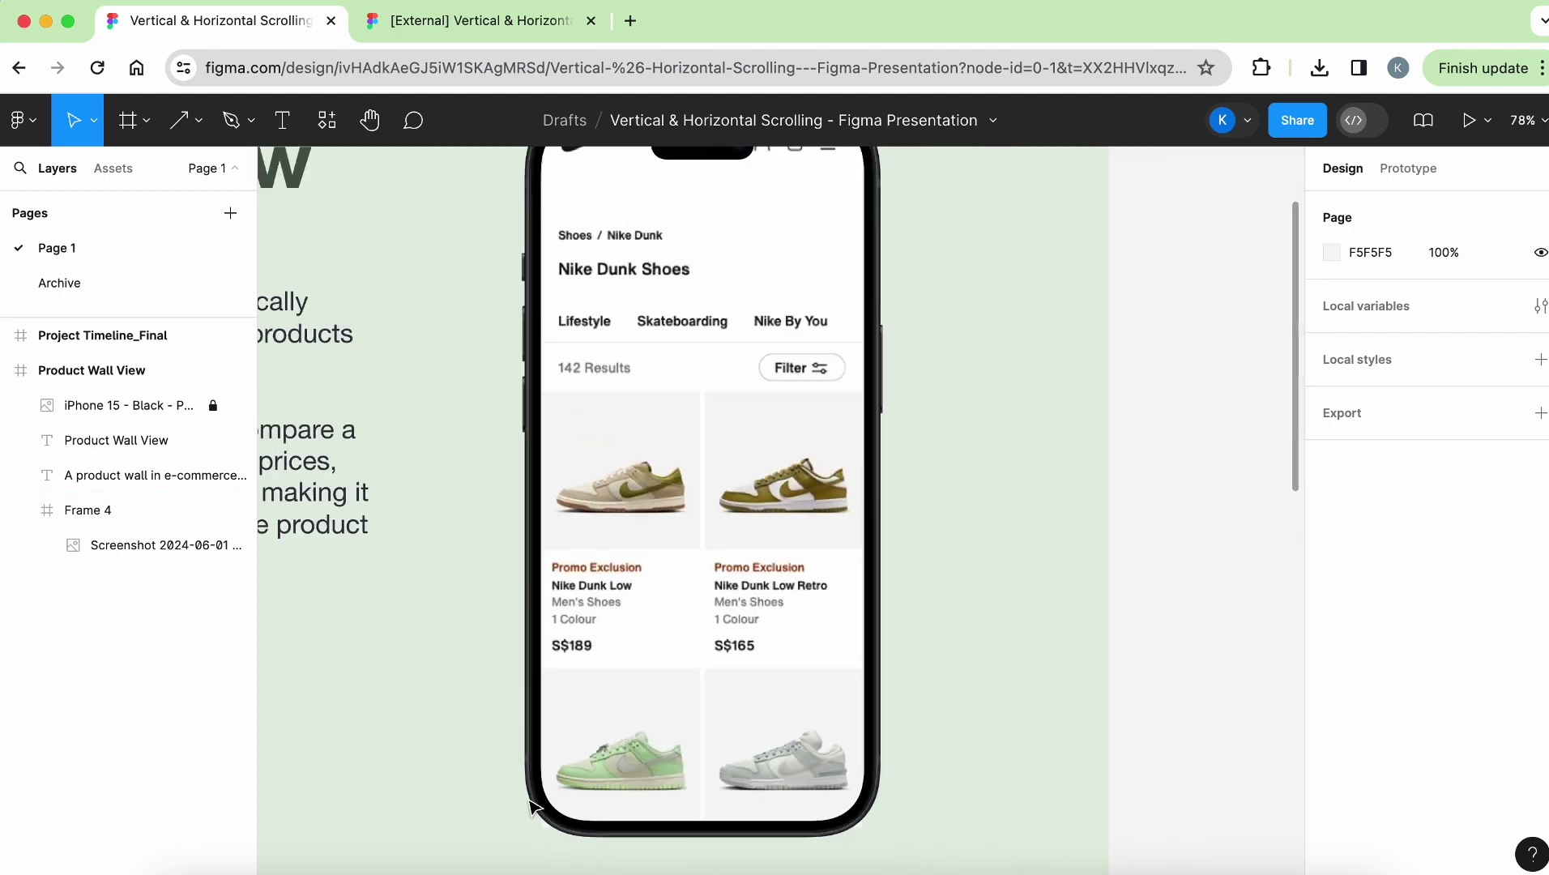
scroll(543, 823, down, 5)
scroll(532, 806, down, 3)
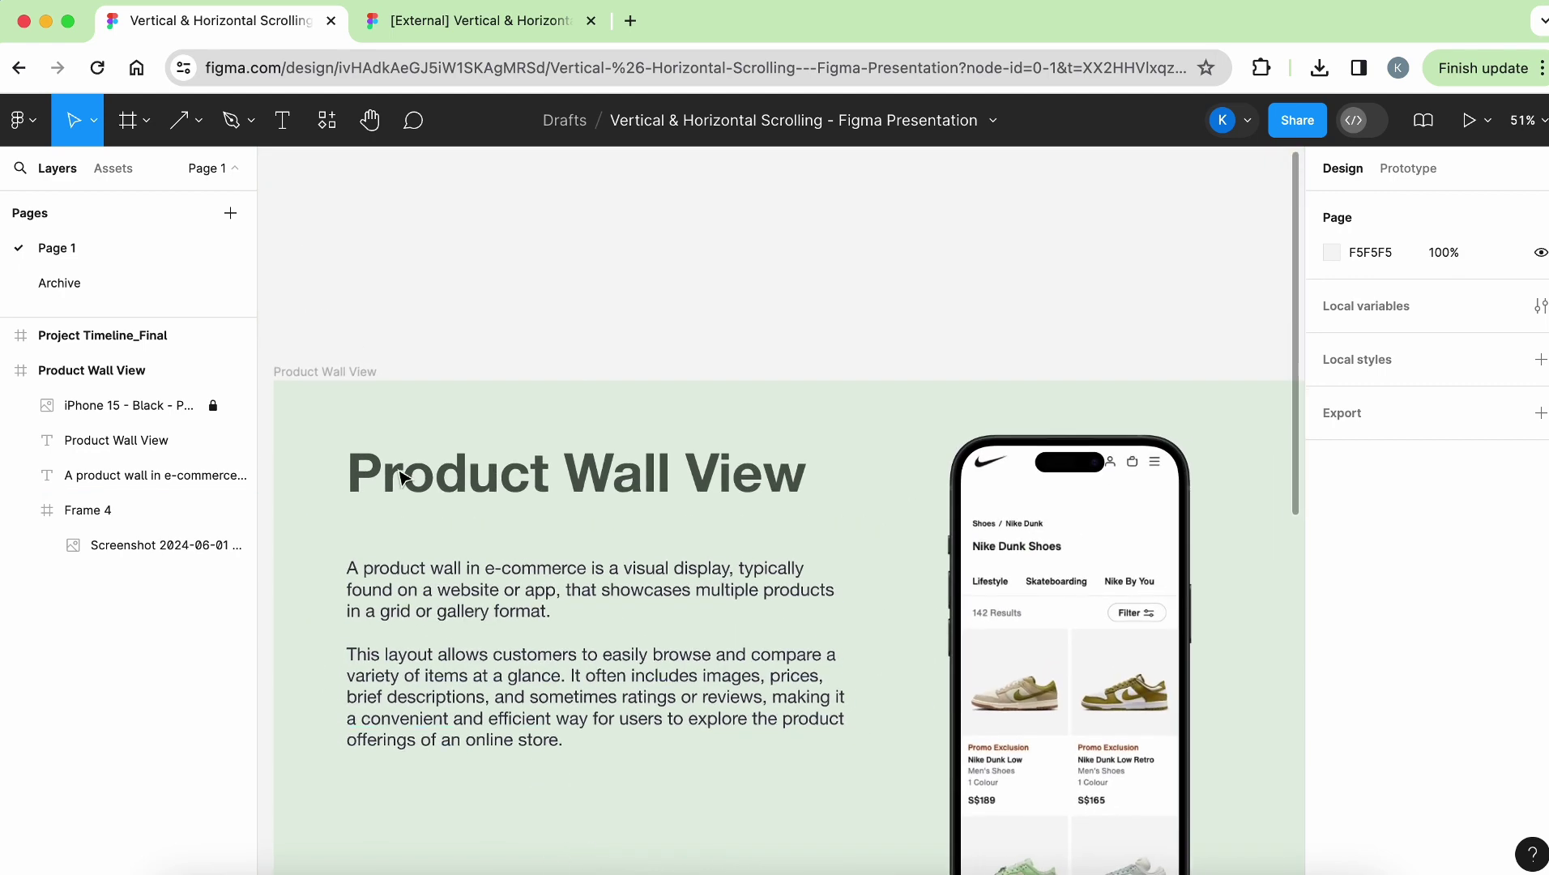
Step: Change the Product Wall View slide background to dark green
click(360, 370)
click(1333, 687)
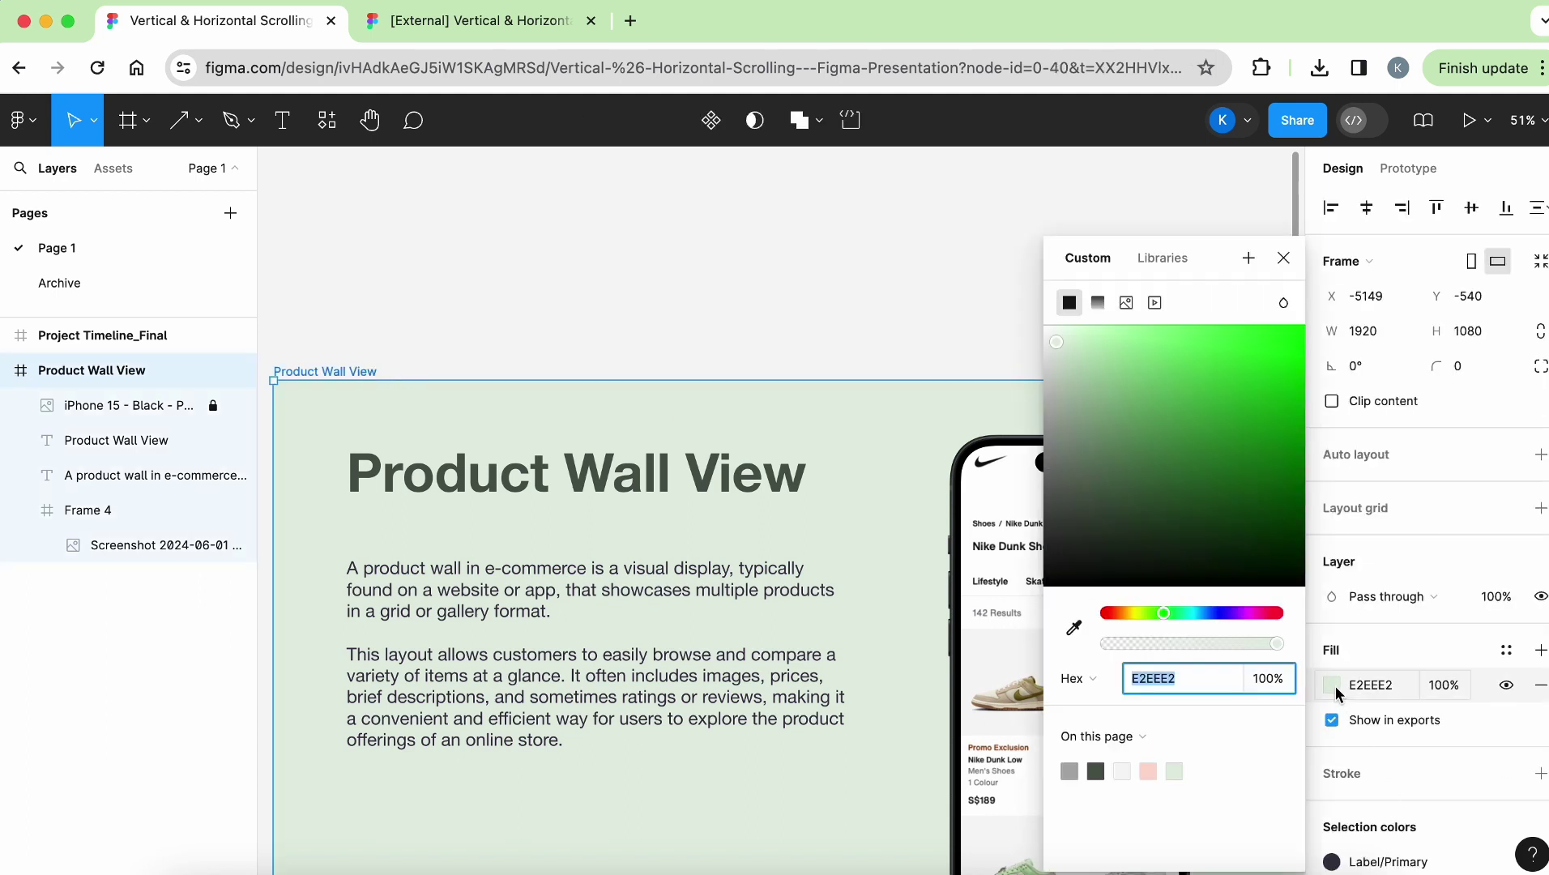
click(1095, 772)
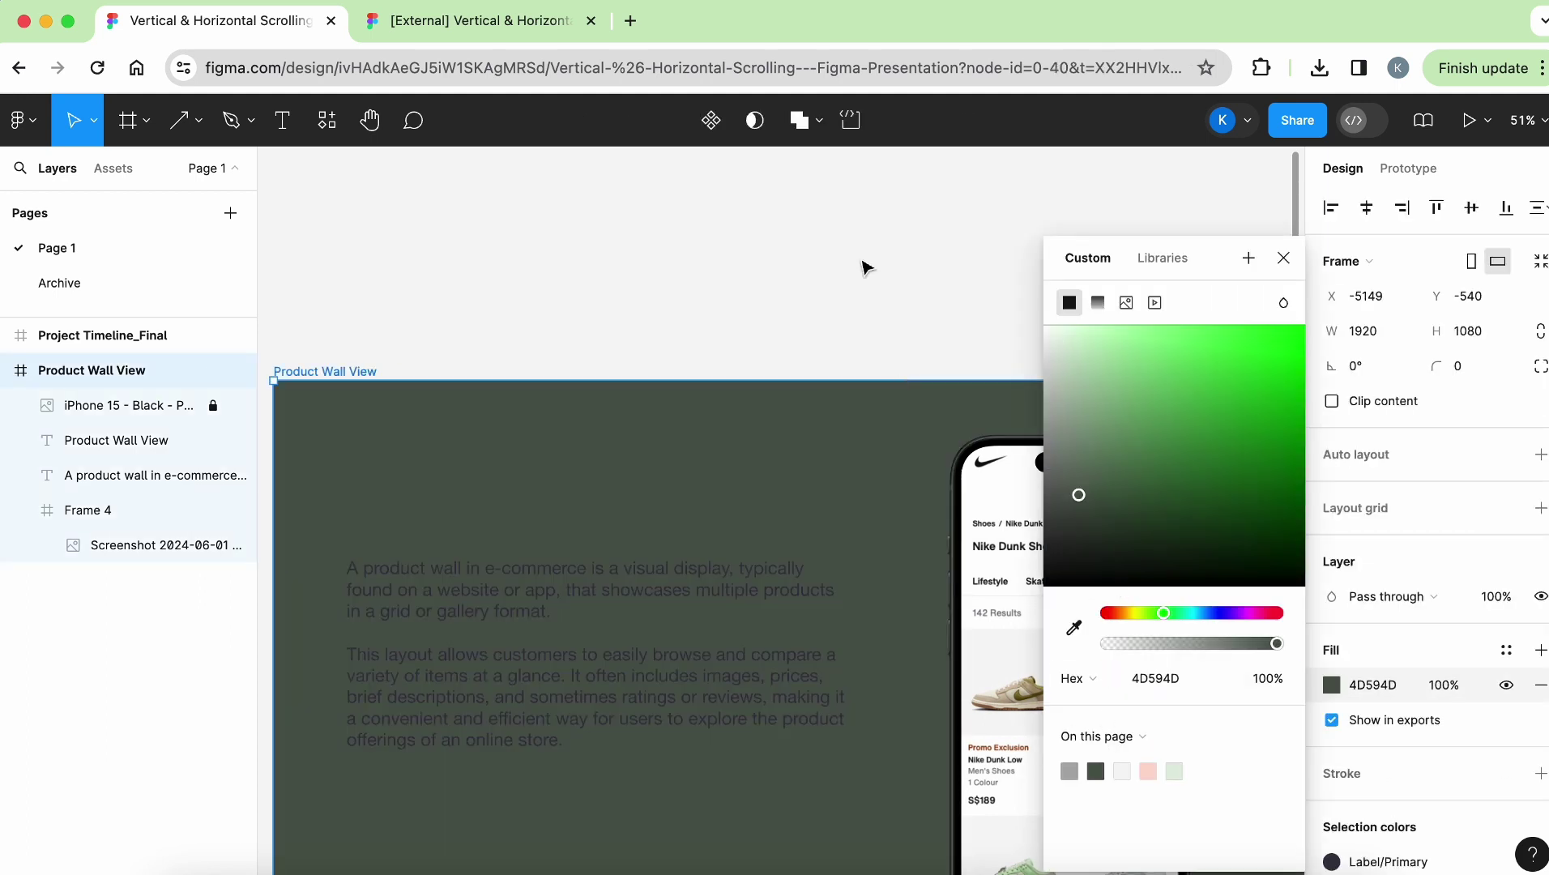
click(847, 329)
Step: Trim Frame 4's height slightly to 849 px and check its bottom edge
scroll(847, 326, down, 5)
scroll(847, 326, right, 5)
scroll(848, 329, down, 2)
scroll(847, 328, right, 2)
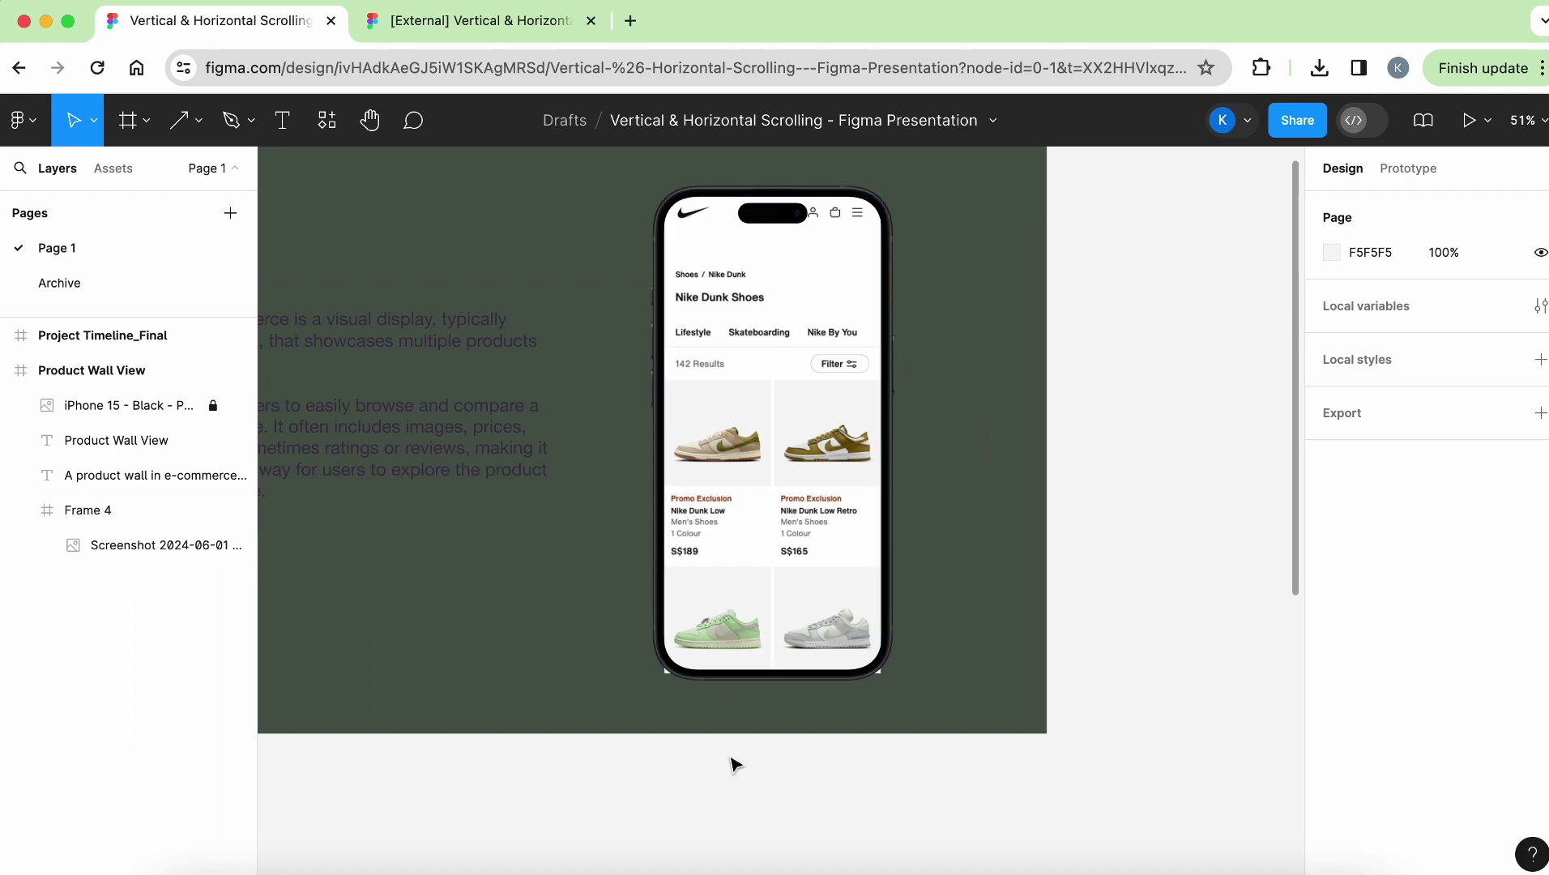
scroll(775, 664, up, 5)
click(779, 644)
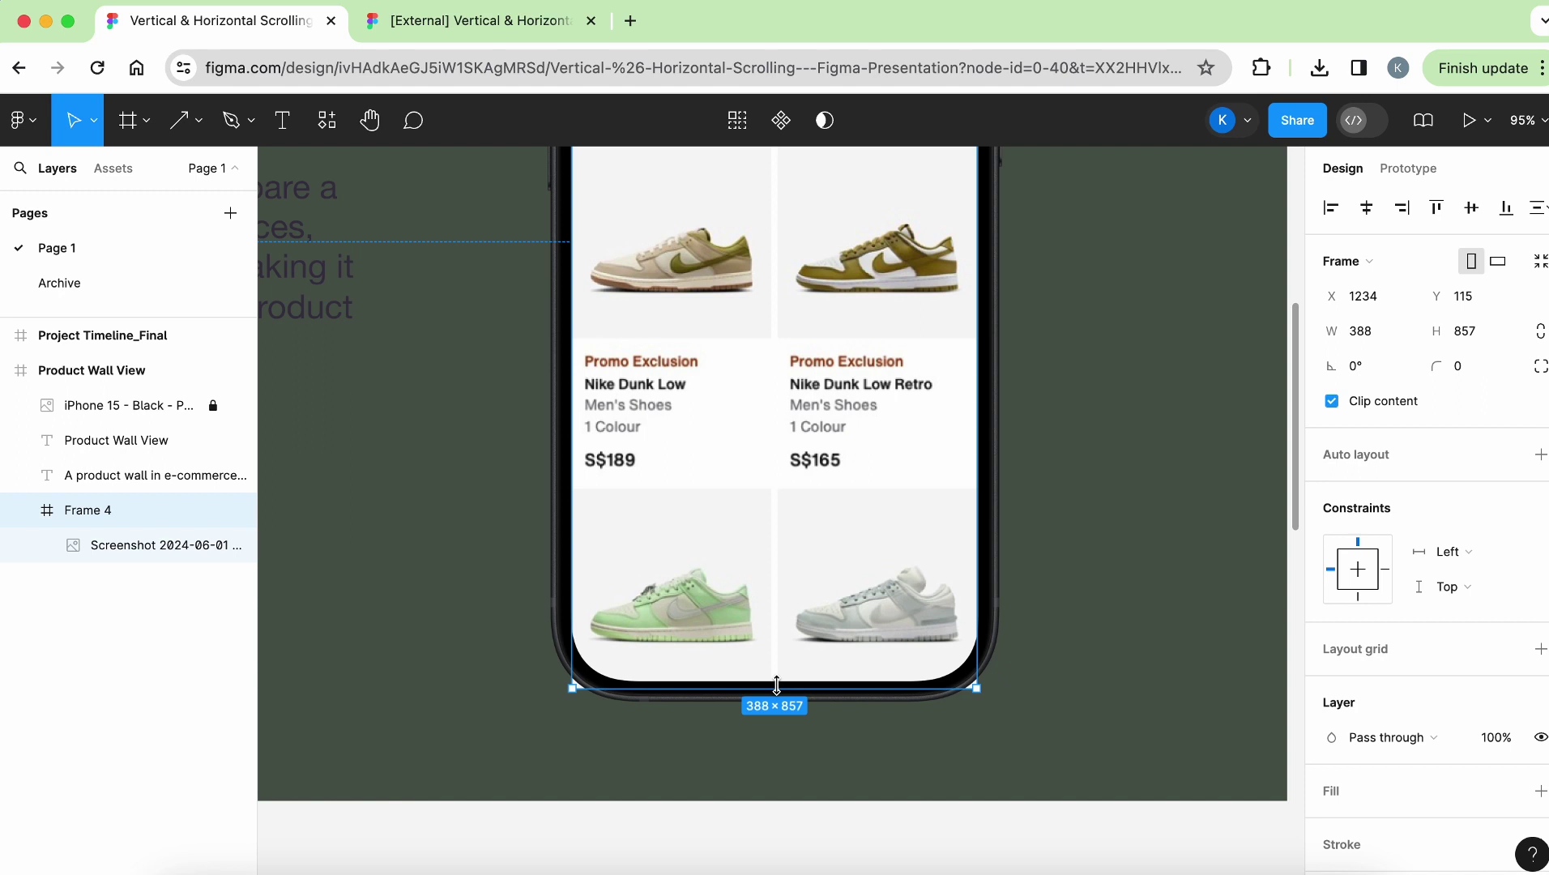
drag(776, 679, 778, 679)
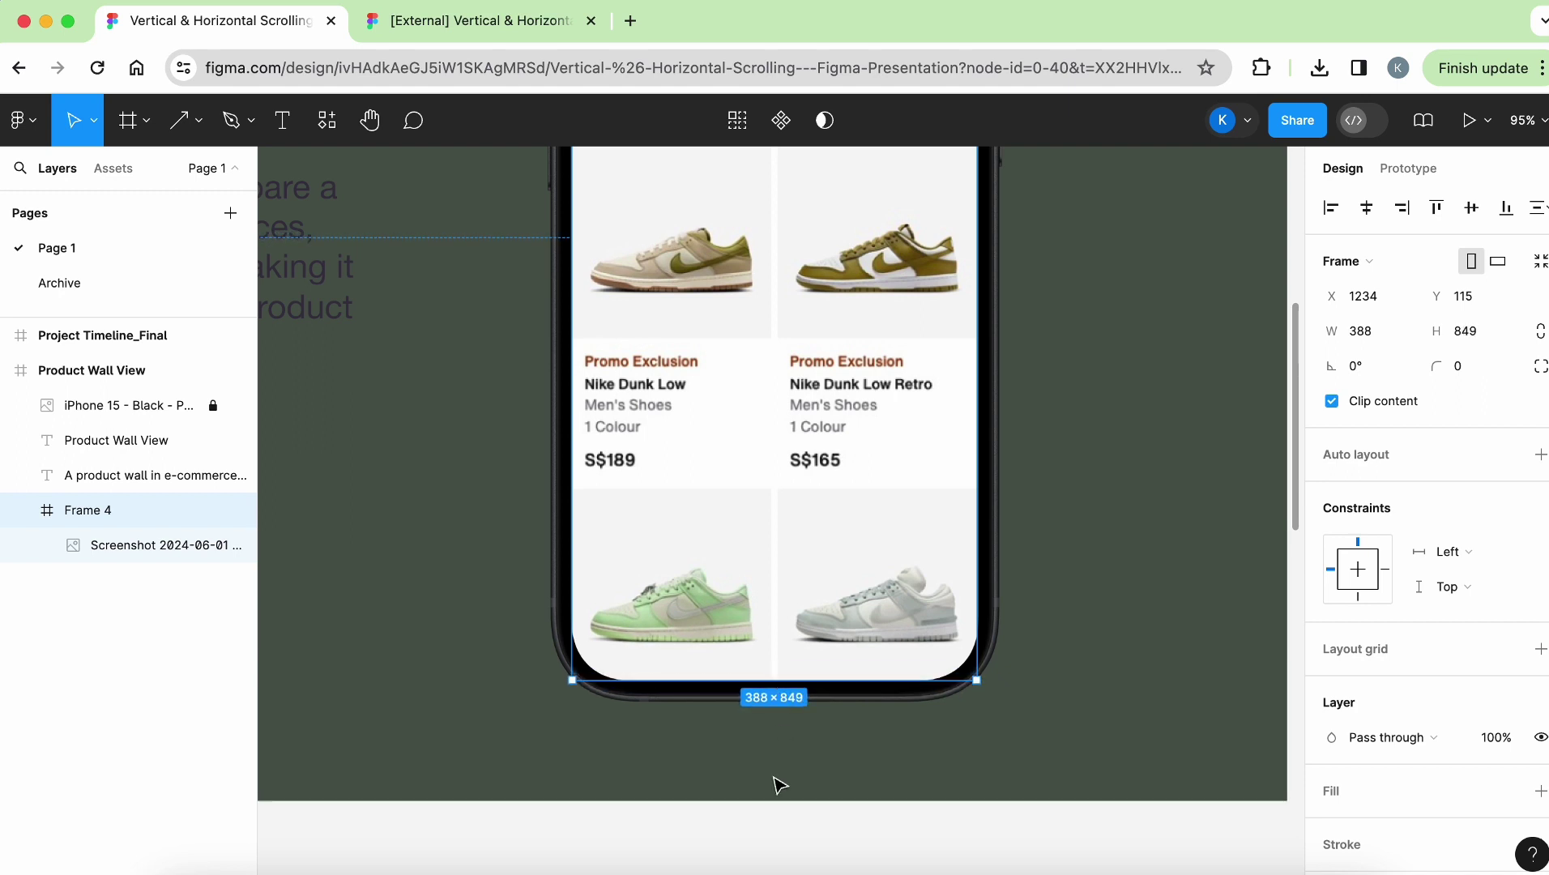
click(779, 790)
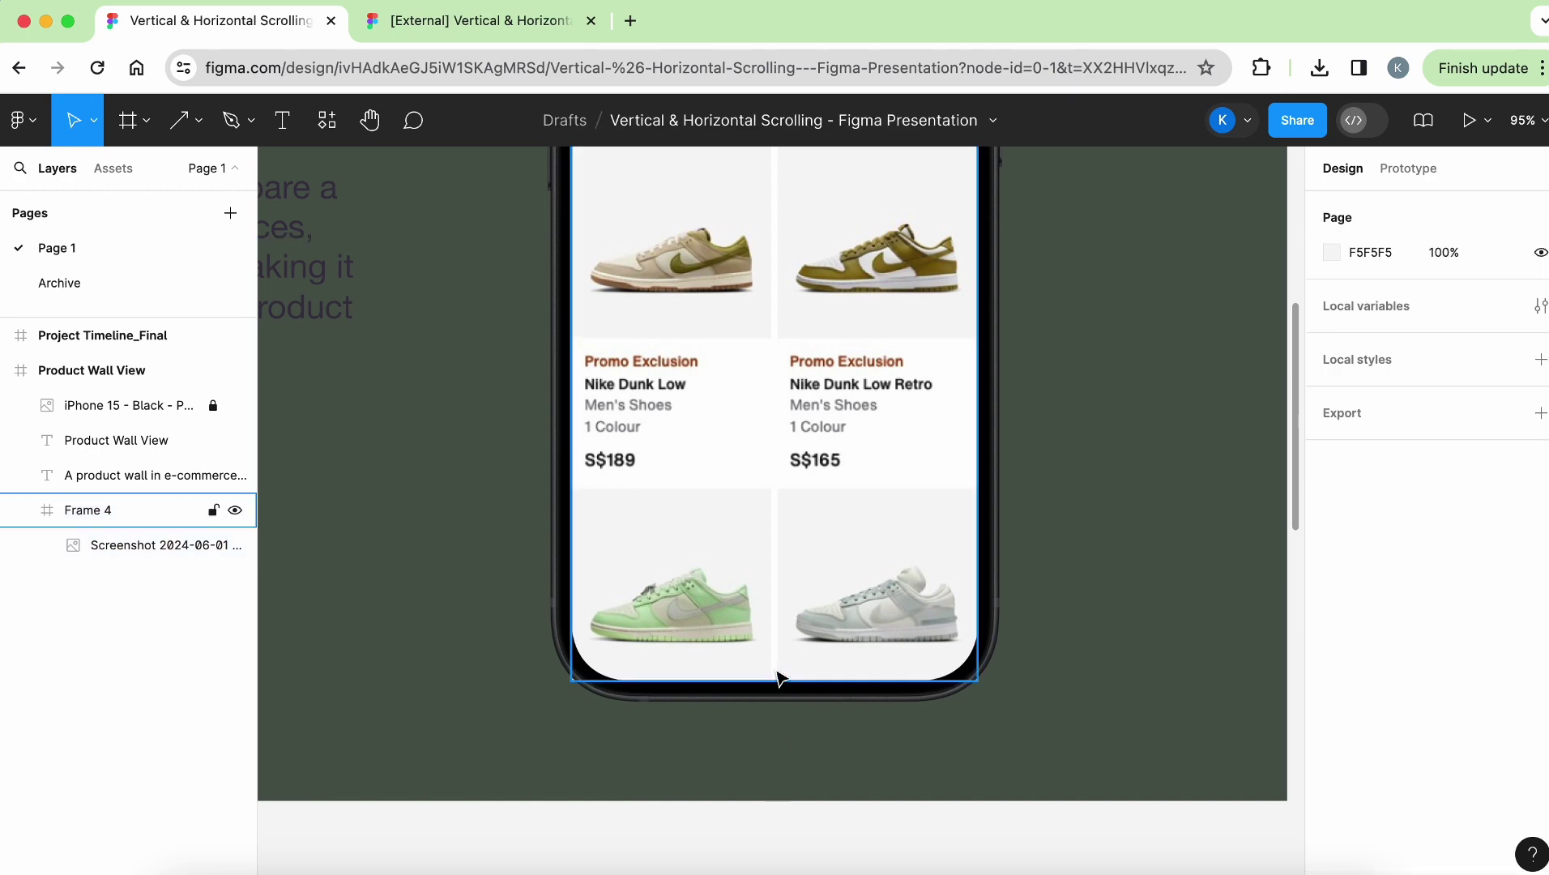
click(779, 677)
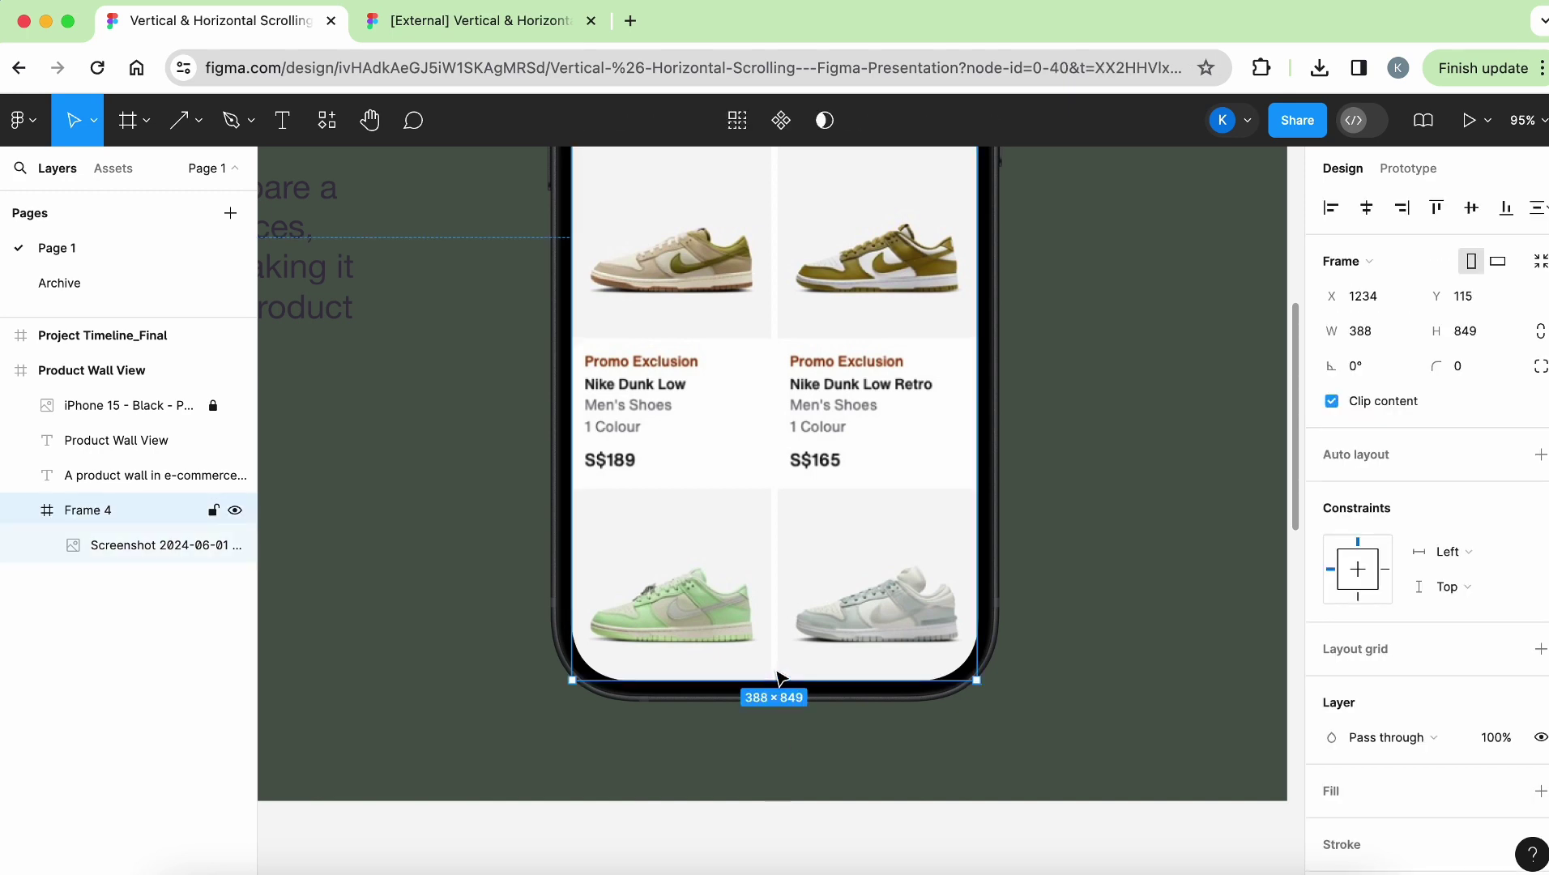
scroll(778, 677, up, 6)
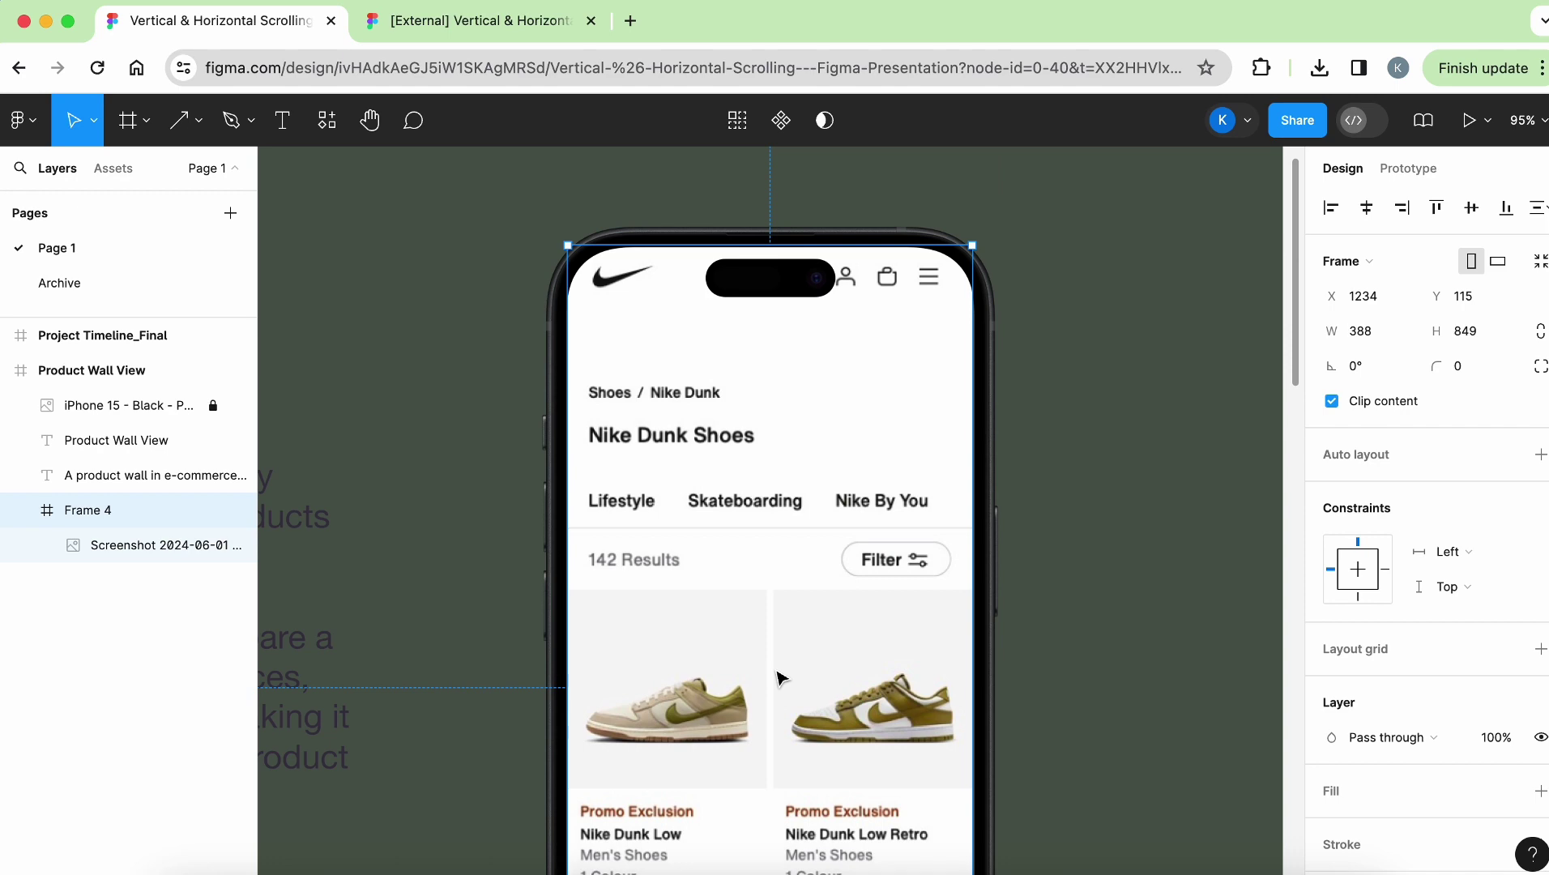
scroll(778, 677, down, 6)
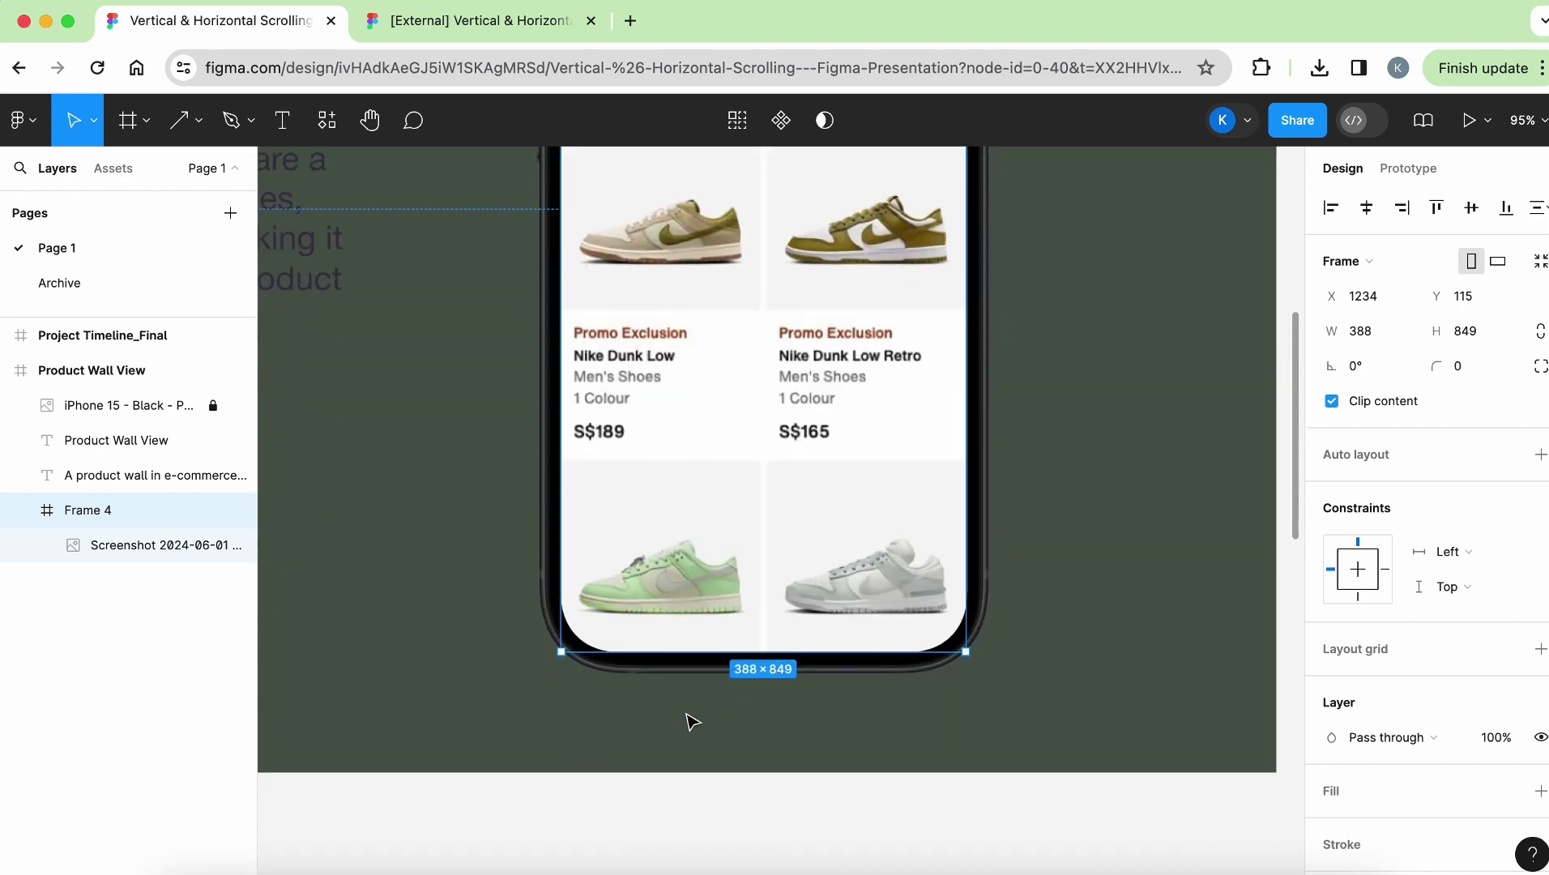
click(692, 719)
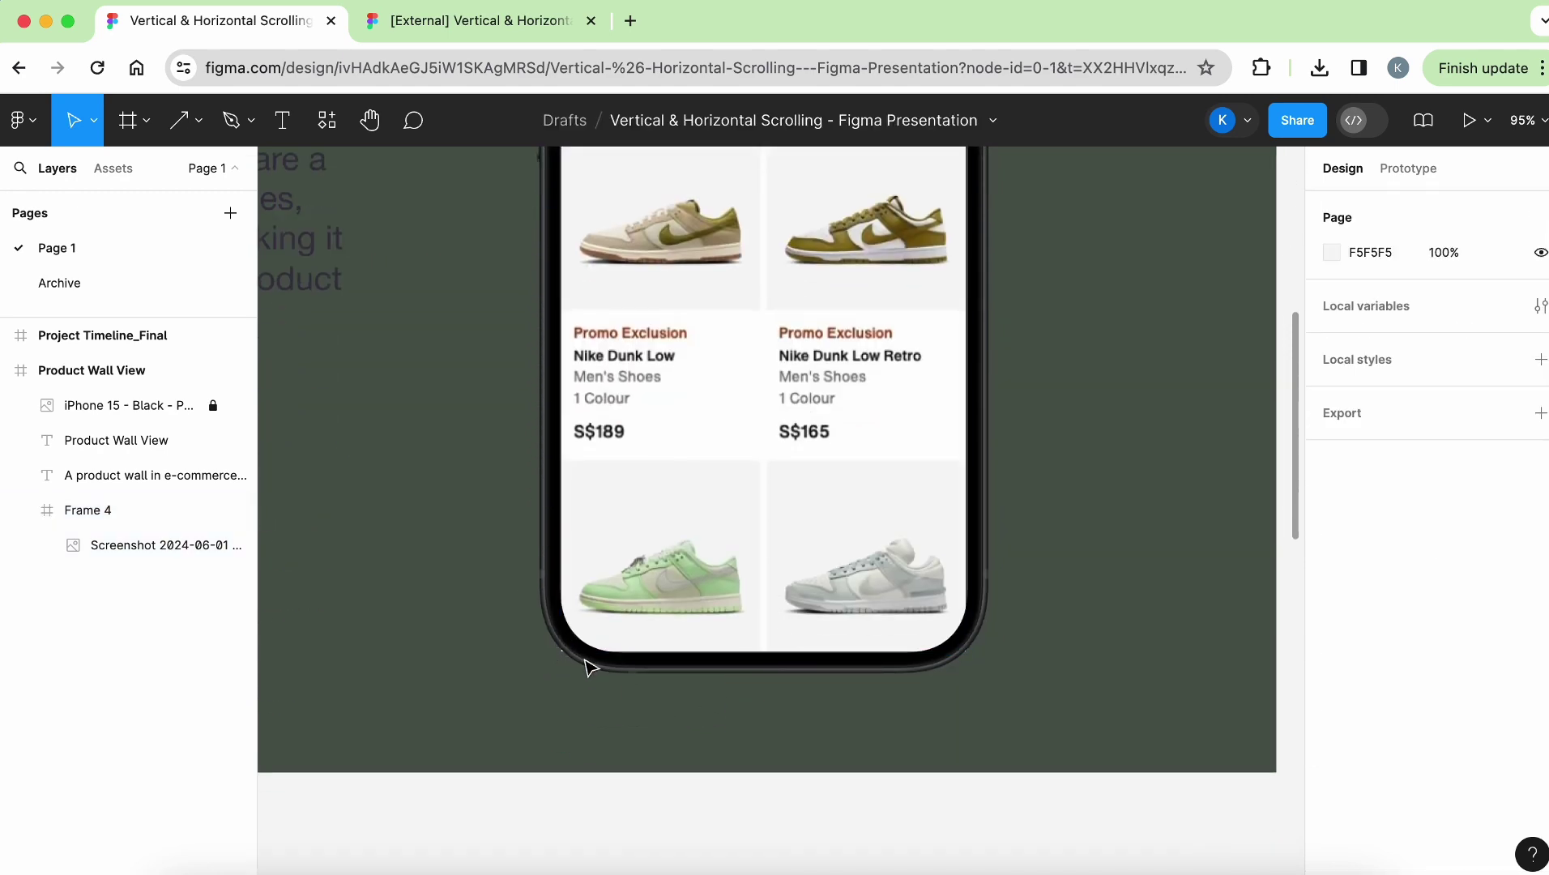
scroll(568, 648, up, 5)
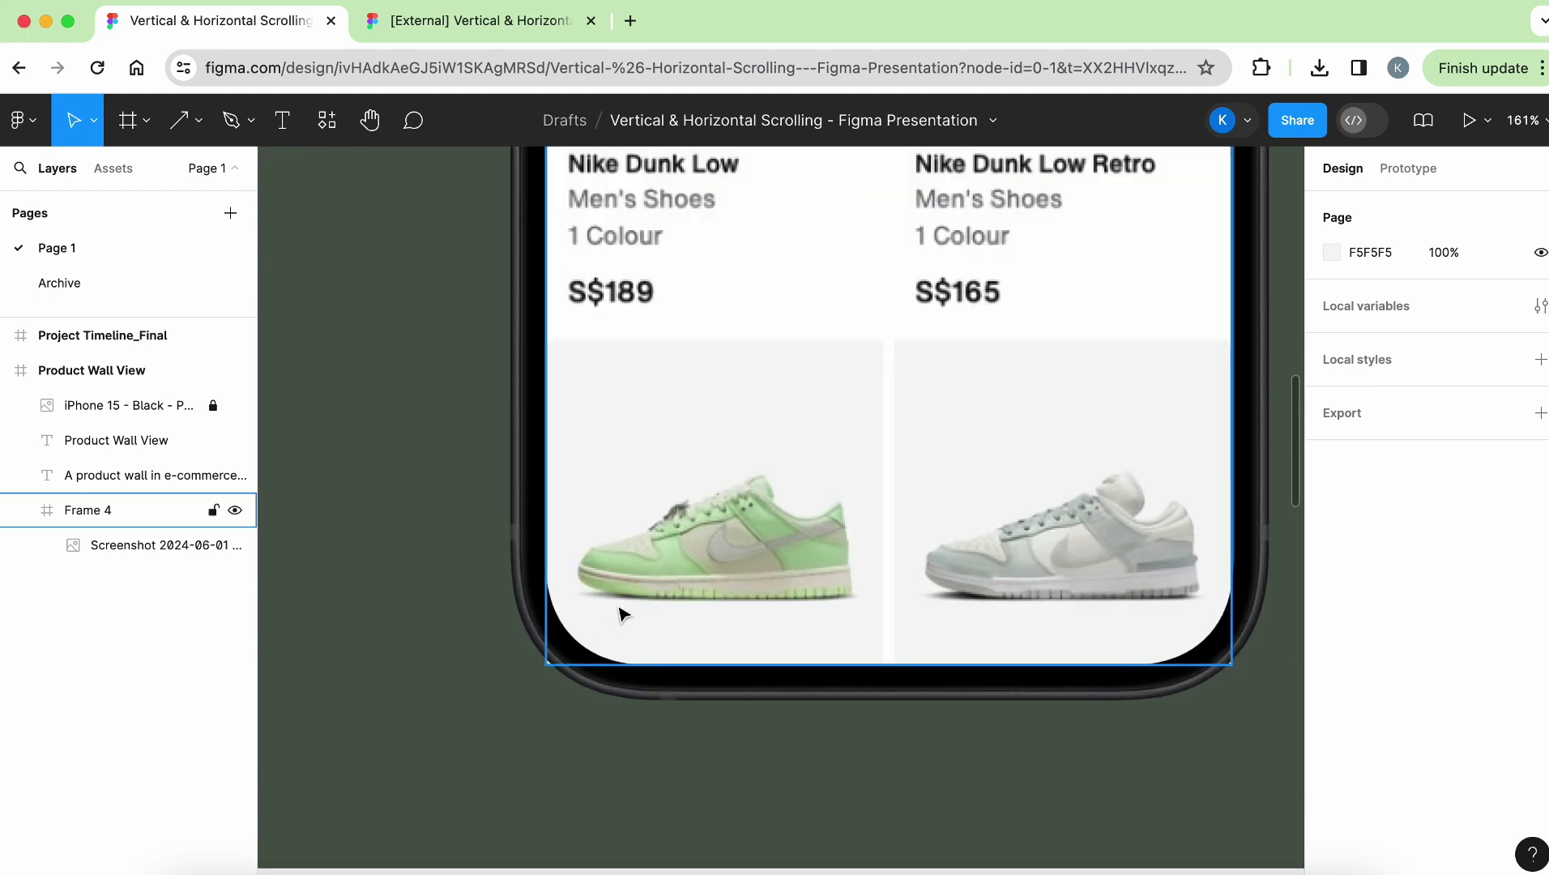
Step: Give Frame 4 a corner radius of 30 and zoom out to view the slide
click(622, 615)
click(1467, 371)
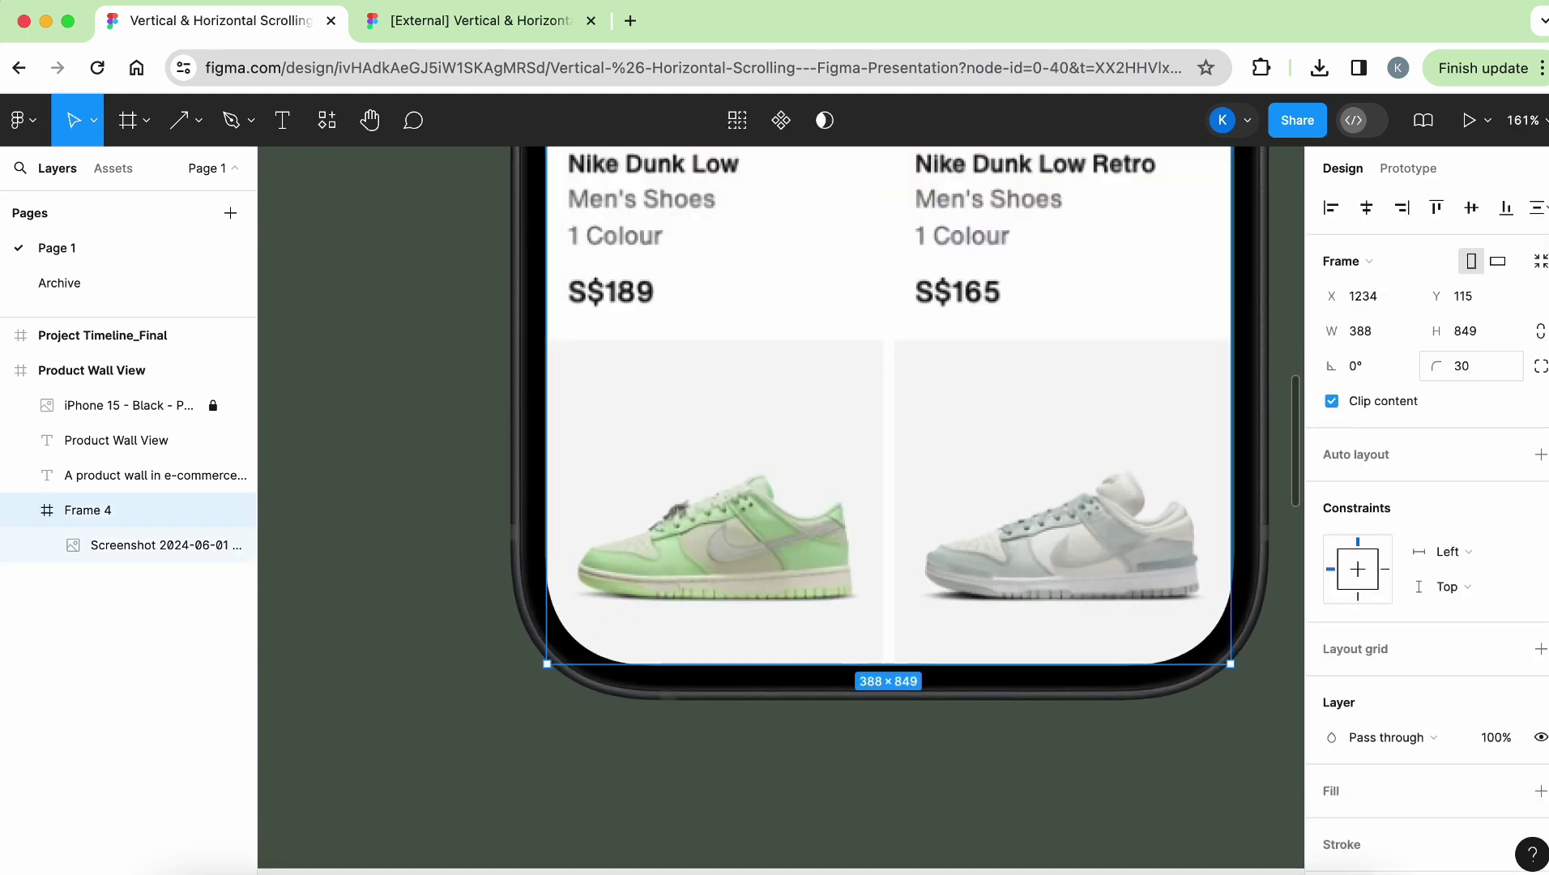
click(1092, 760)
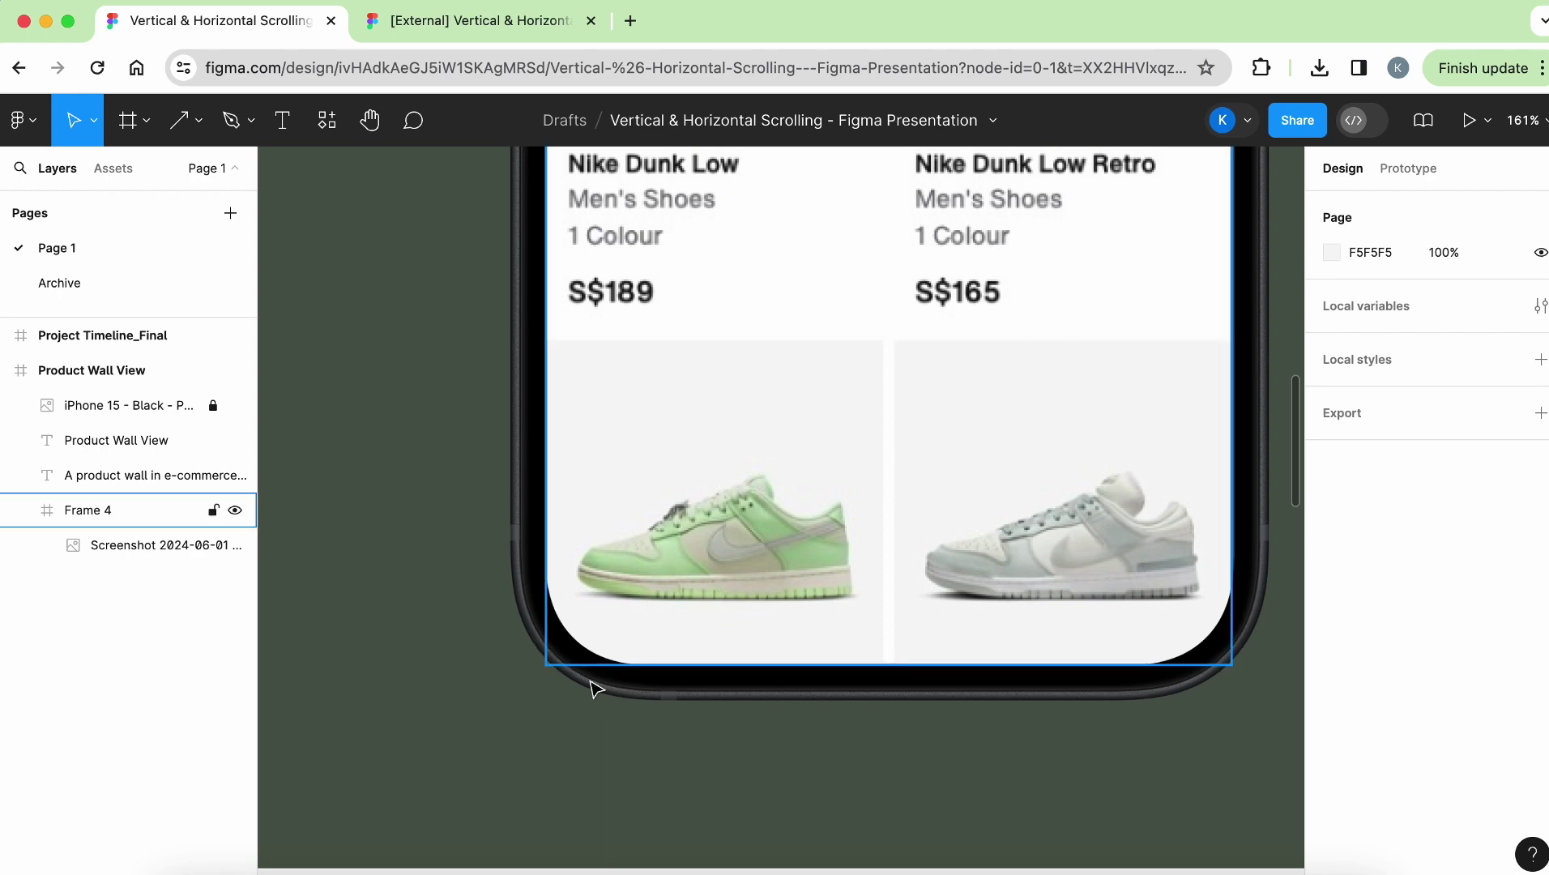
scroll(603, 687, down, 10)
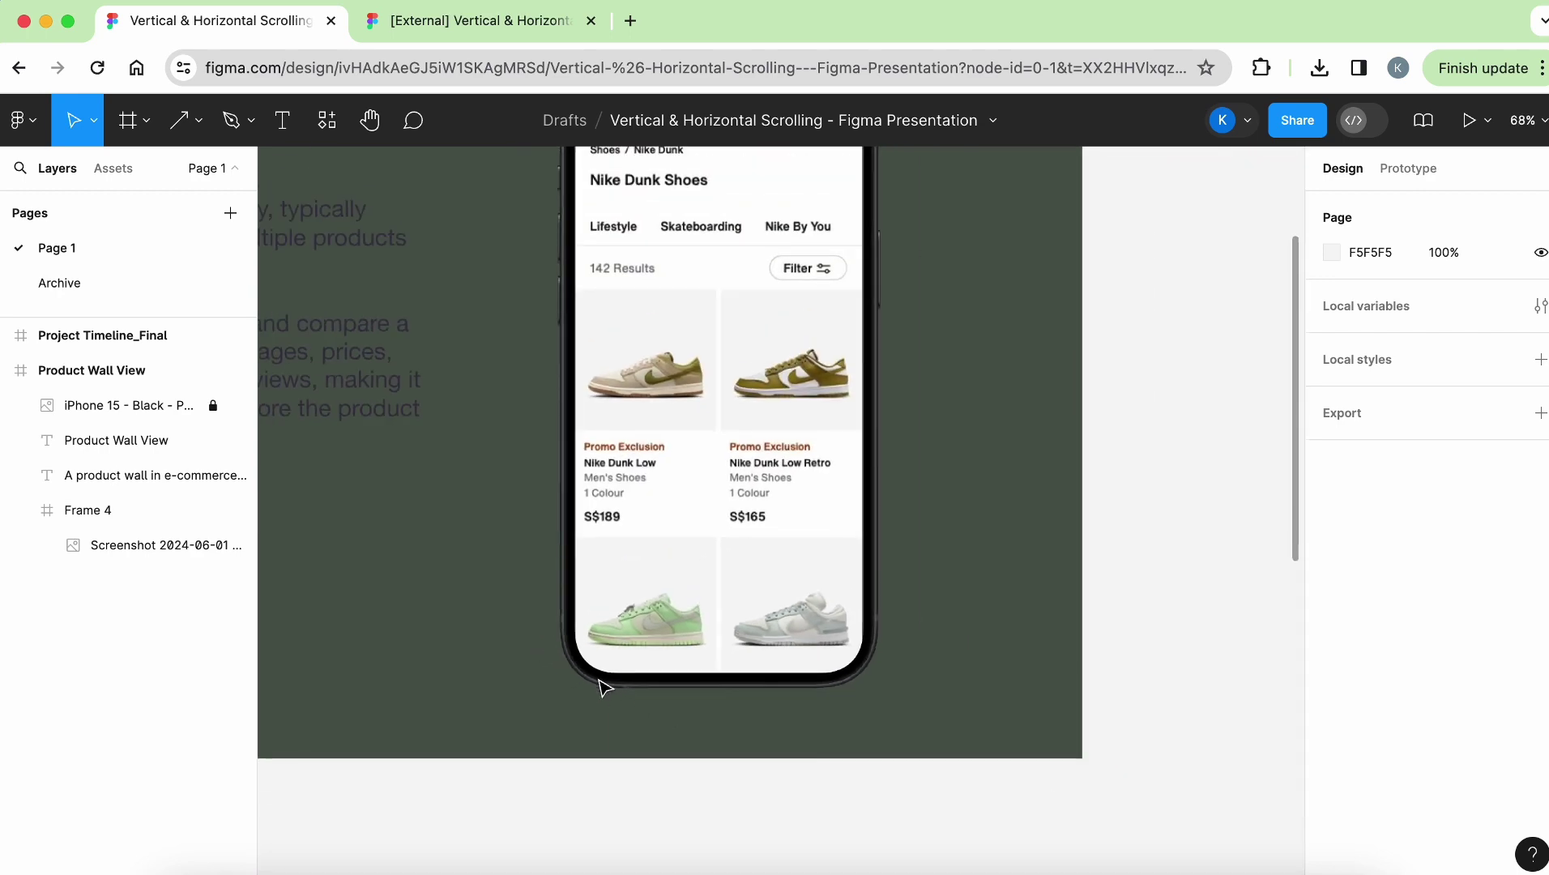
scroll(603, 687, up, 5)
scroll(604, 687, down, 3)
scroll(603, 687, left, 2)
scroll(486, 291, left, 3)
Step: Switch the slide fill from dark green 4D594D to the light green E2EEE2 swatch
click(518, 237)
scroll(521, 242, right, 5)
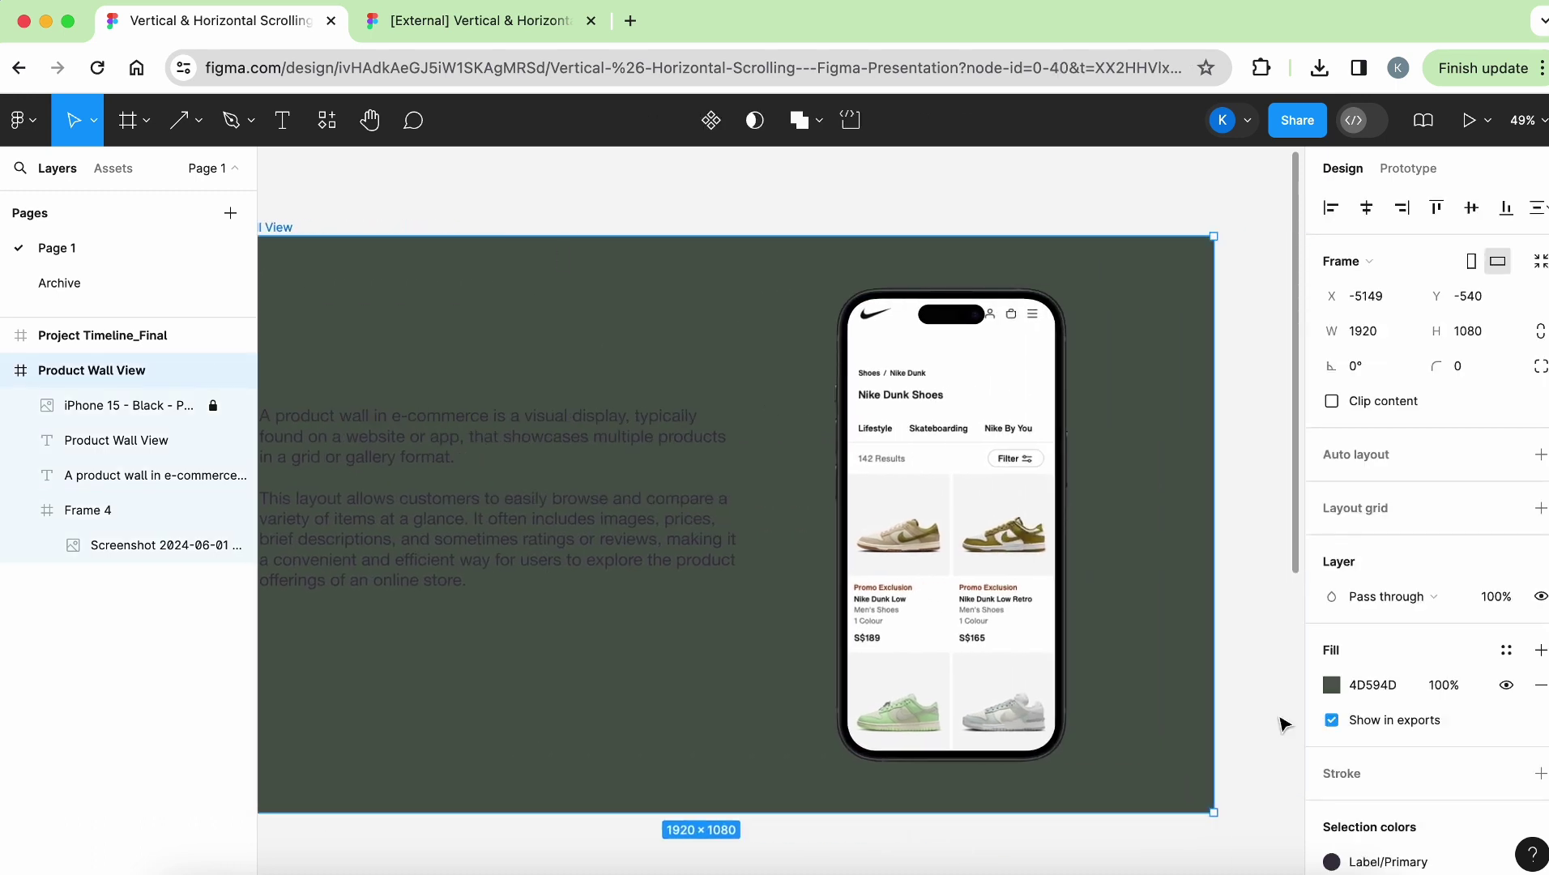
click(1342, 688)
click(1333, 687)
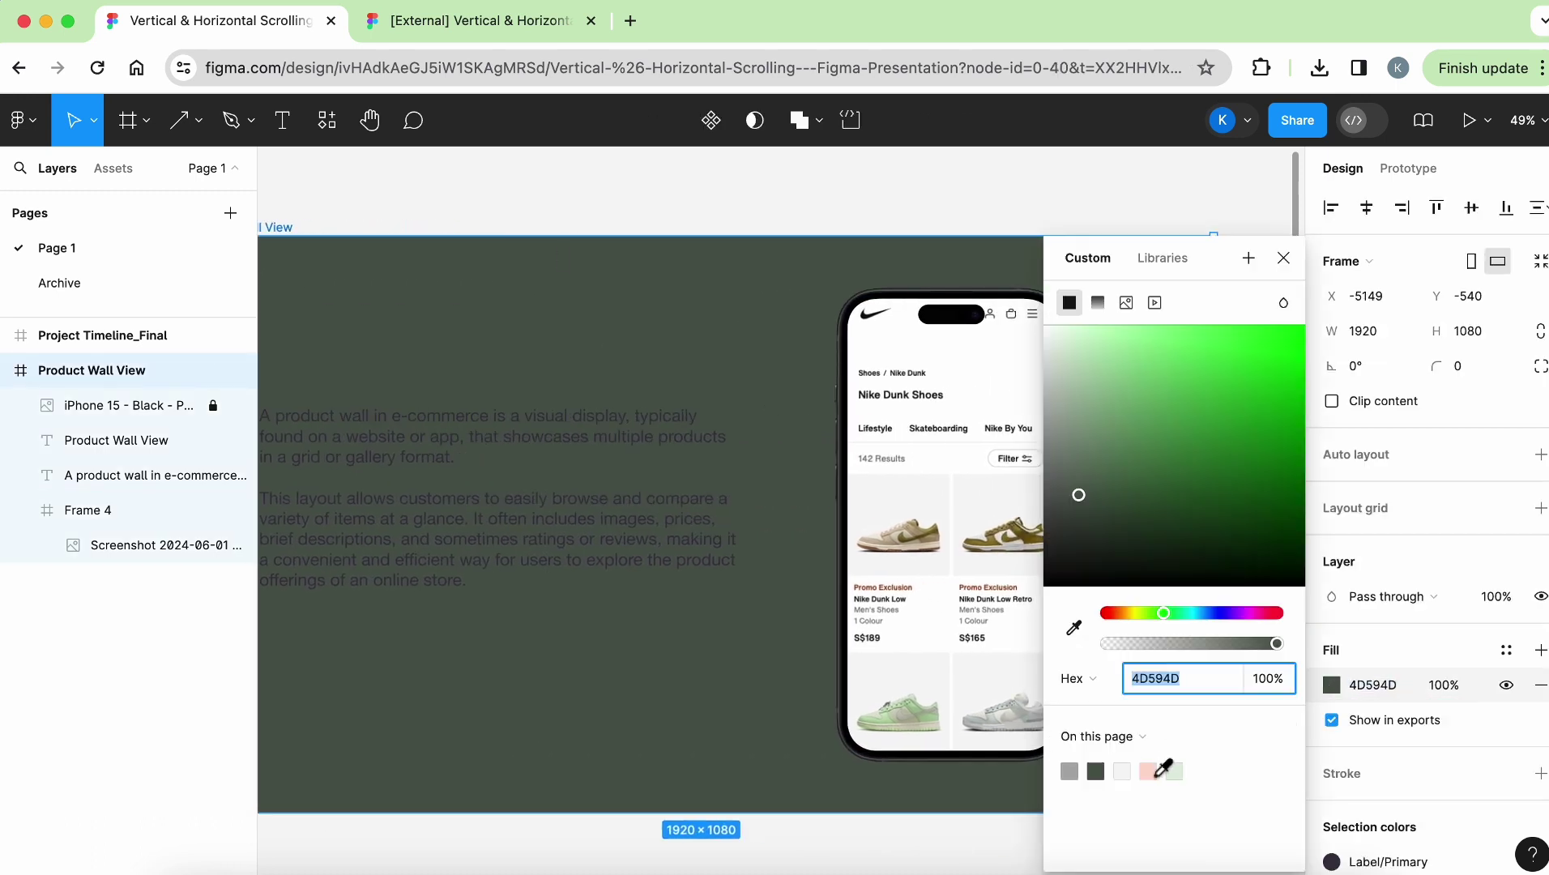
click(1156, 775)
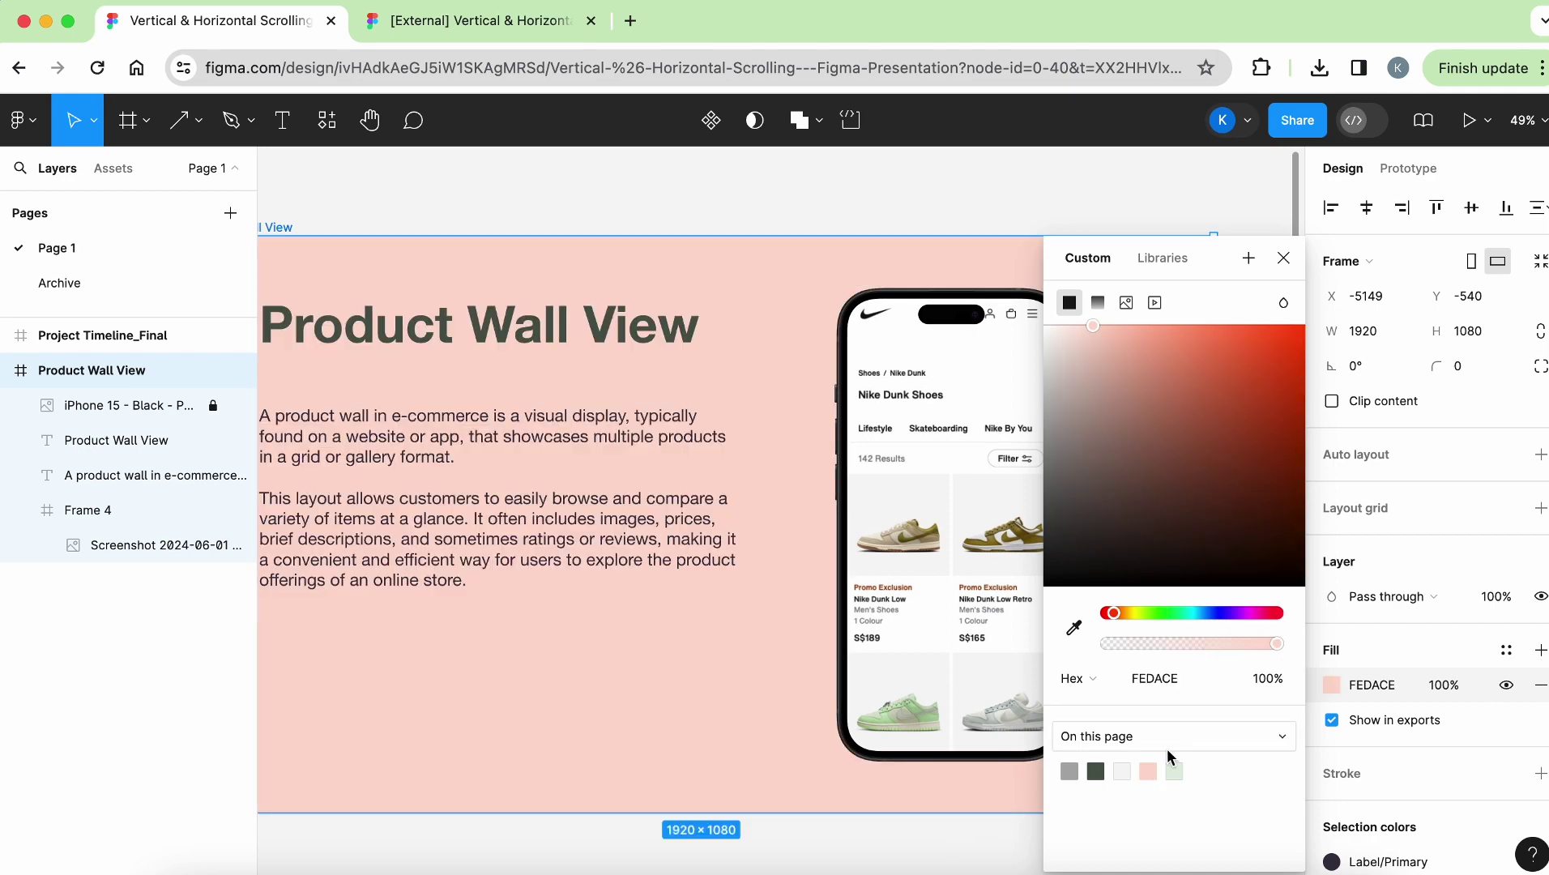
click(1170, 772)
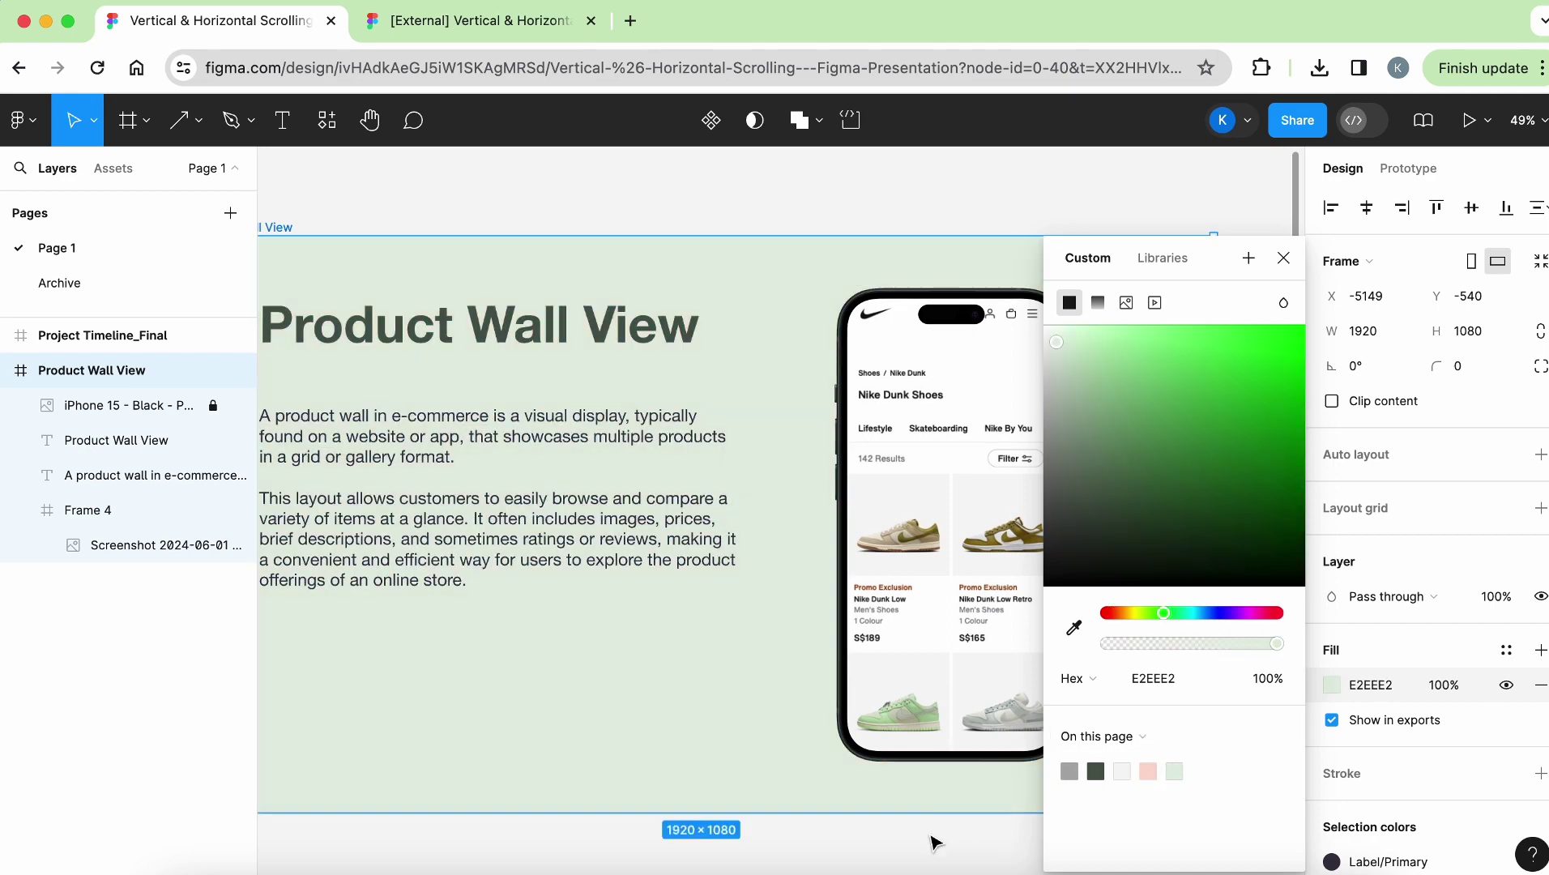
click(934, 839)
scroll(1011, 660, up, 2)
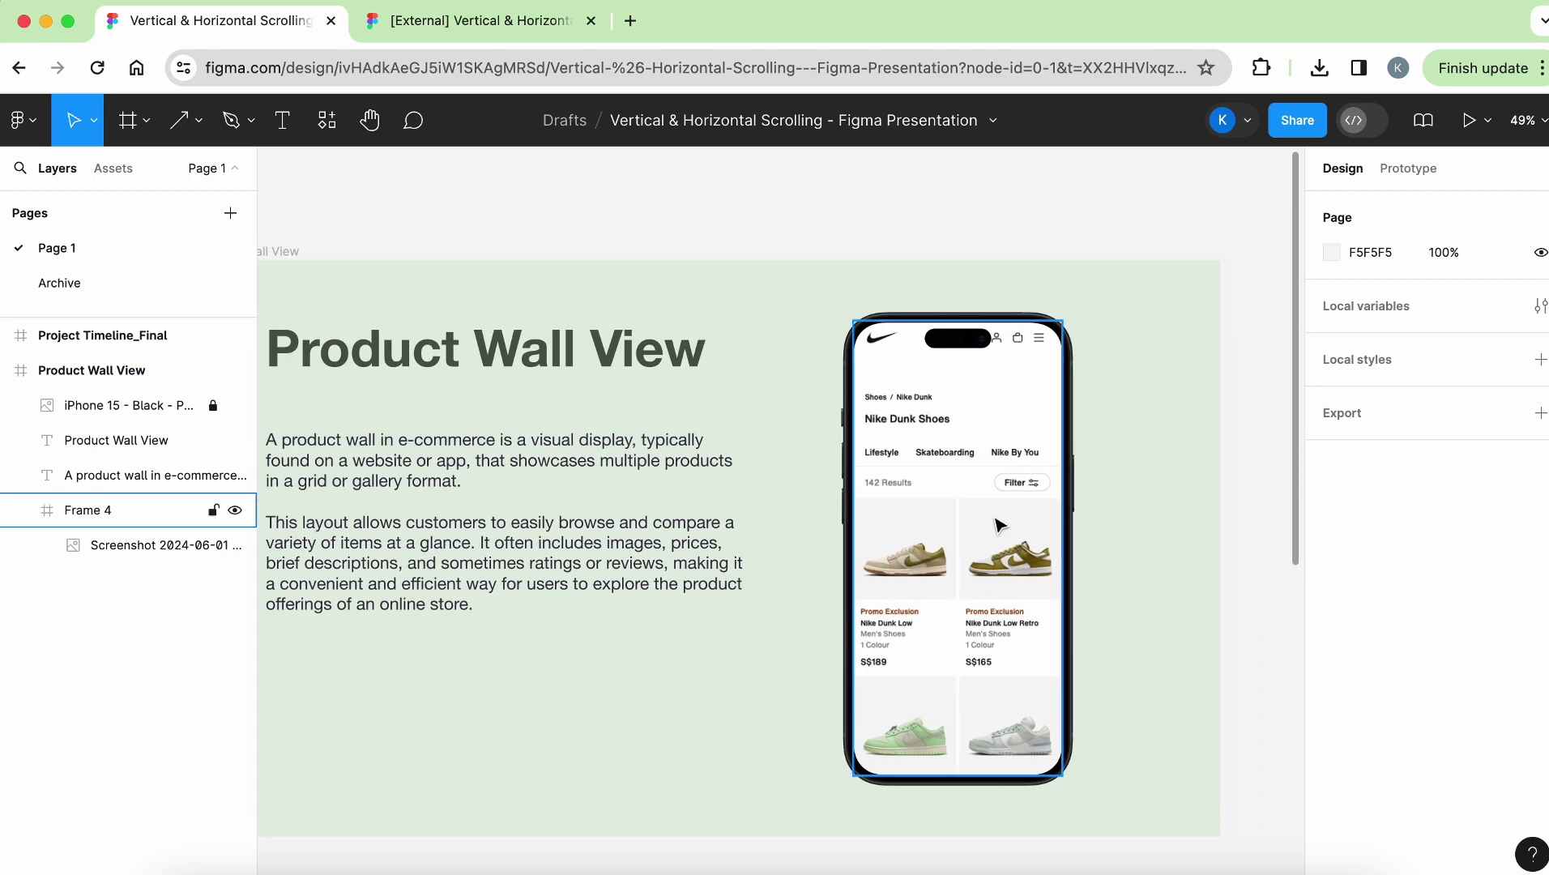
click(999, 524)
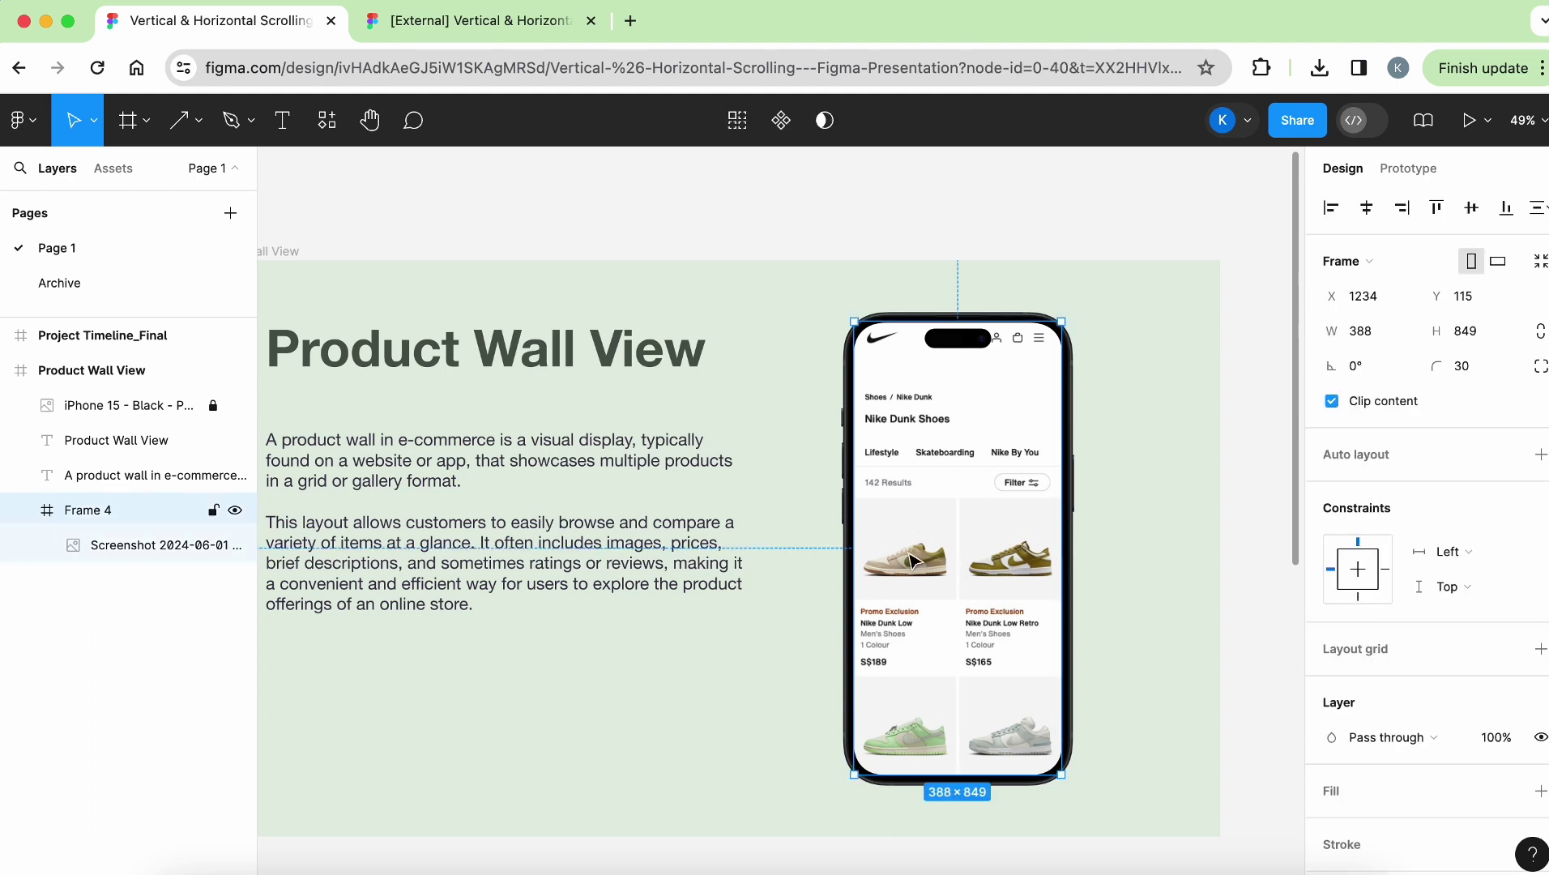
Step: Set Frame 4's prototype scroll overflow to Vertical
click(1407, 171)
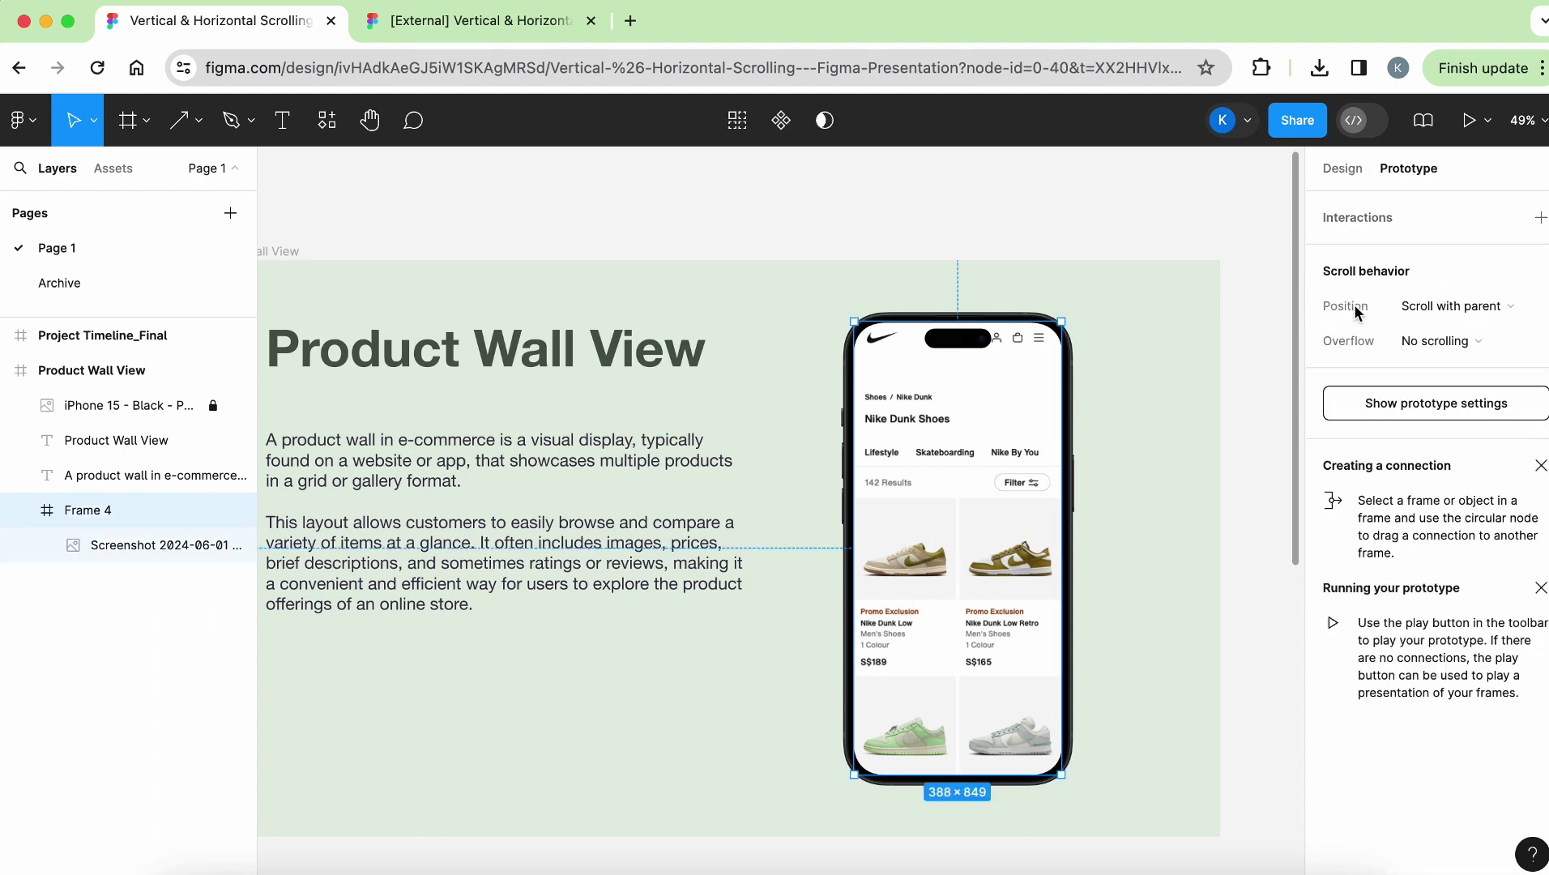
click(1360, 345)
click(1362, 350)
click(1427, 344)
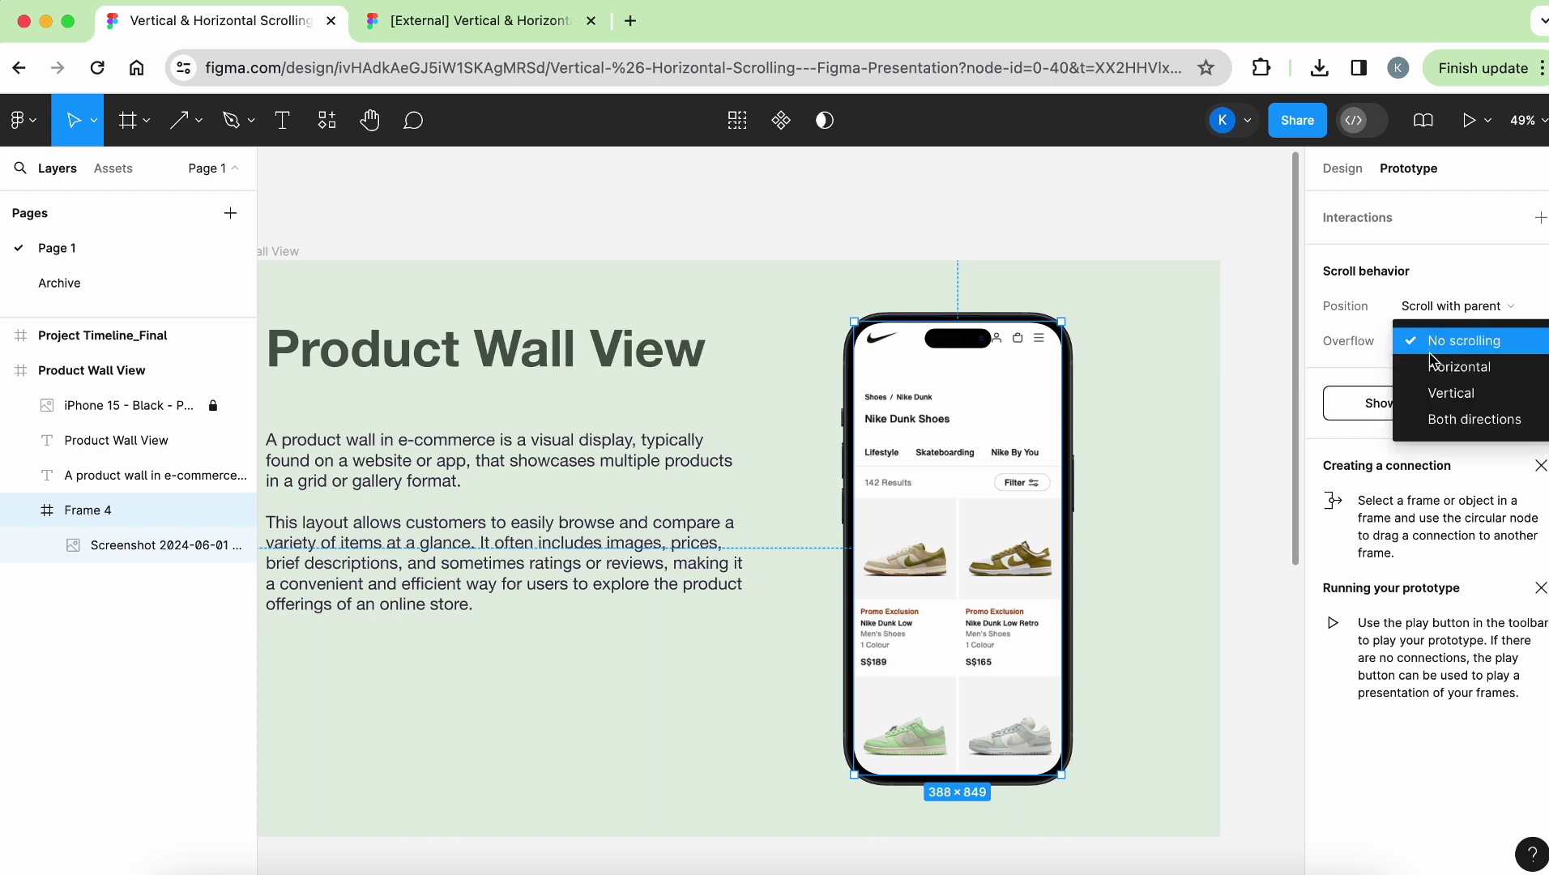
click(1437, 391)
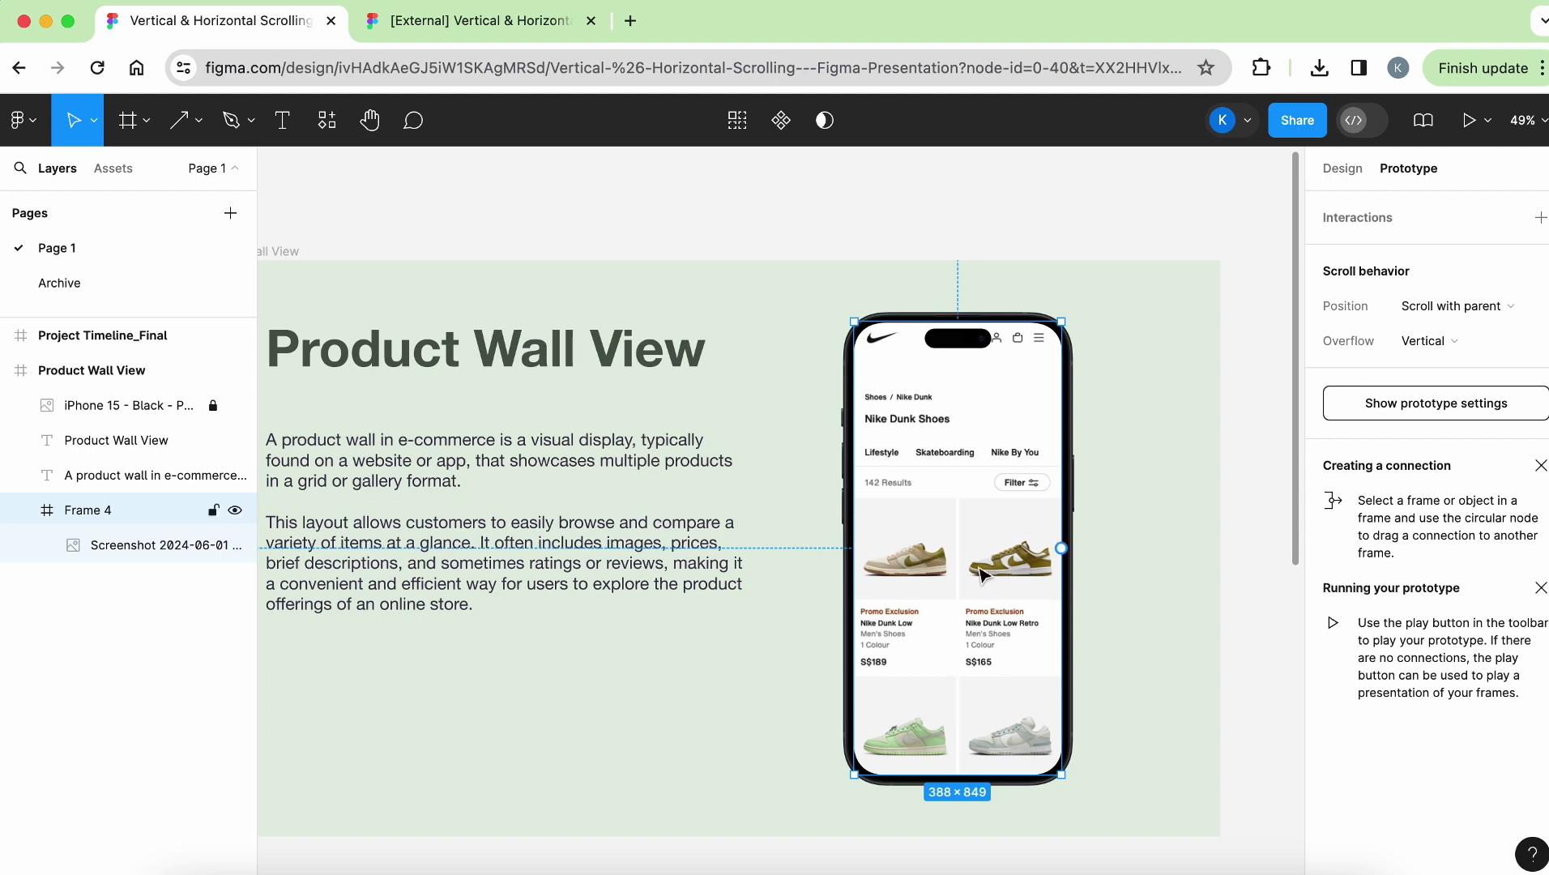
scroll(980, 574, left, 3)
click(567, 332)
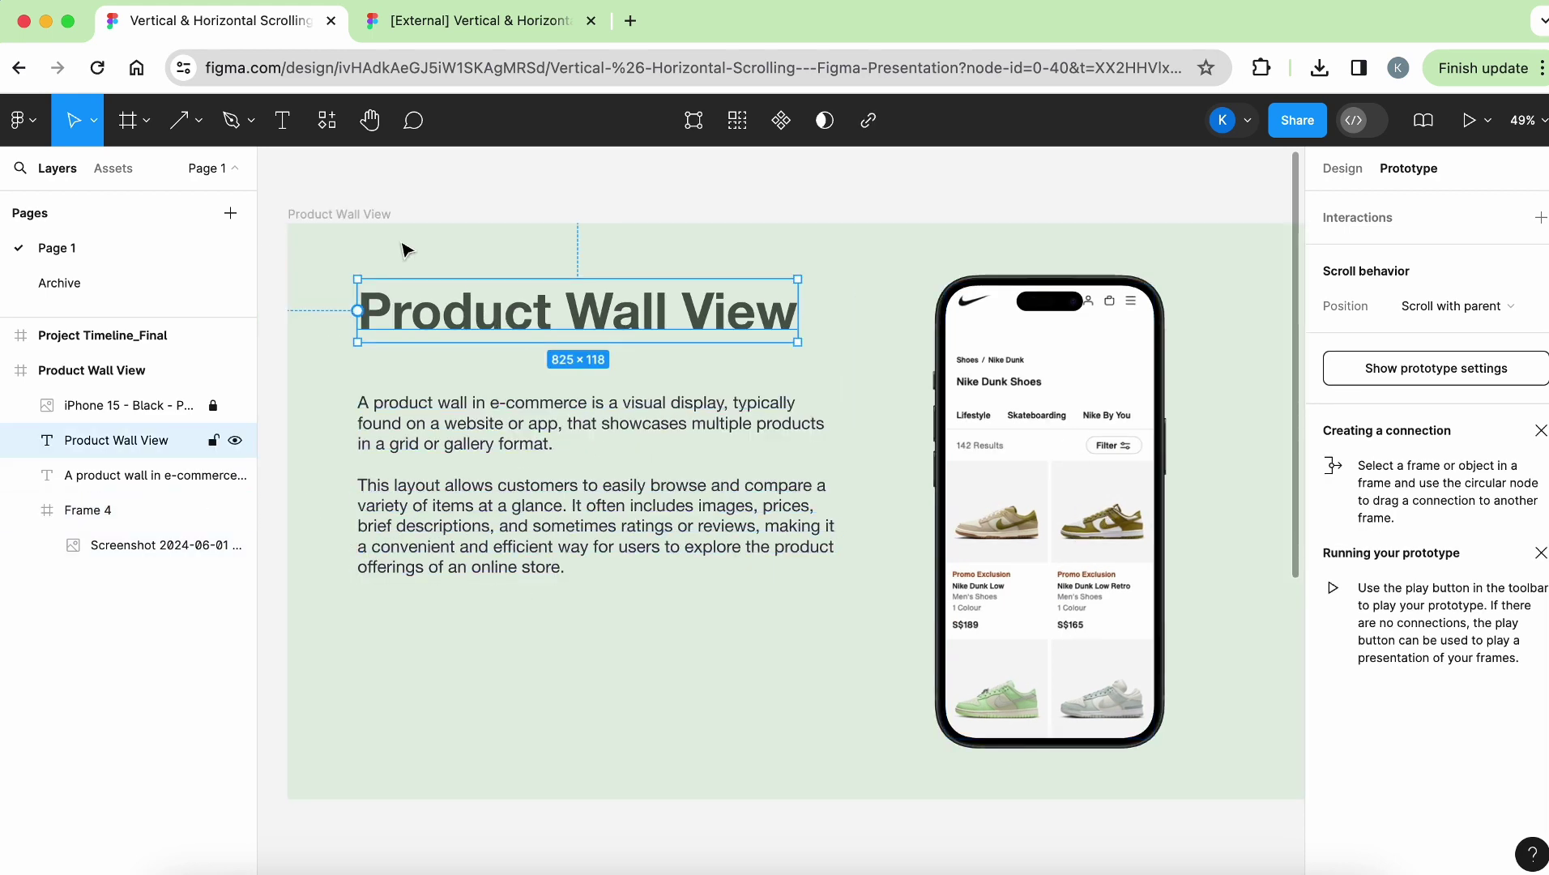
Step: Preview the Product Wall View prototype enlarged and scroll the shoe list inside the phone
click(343, 217)
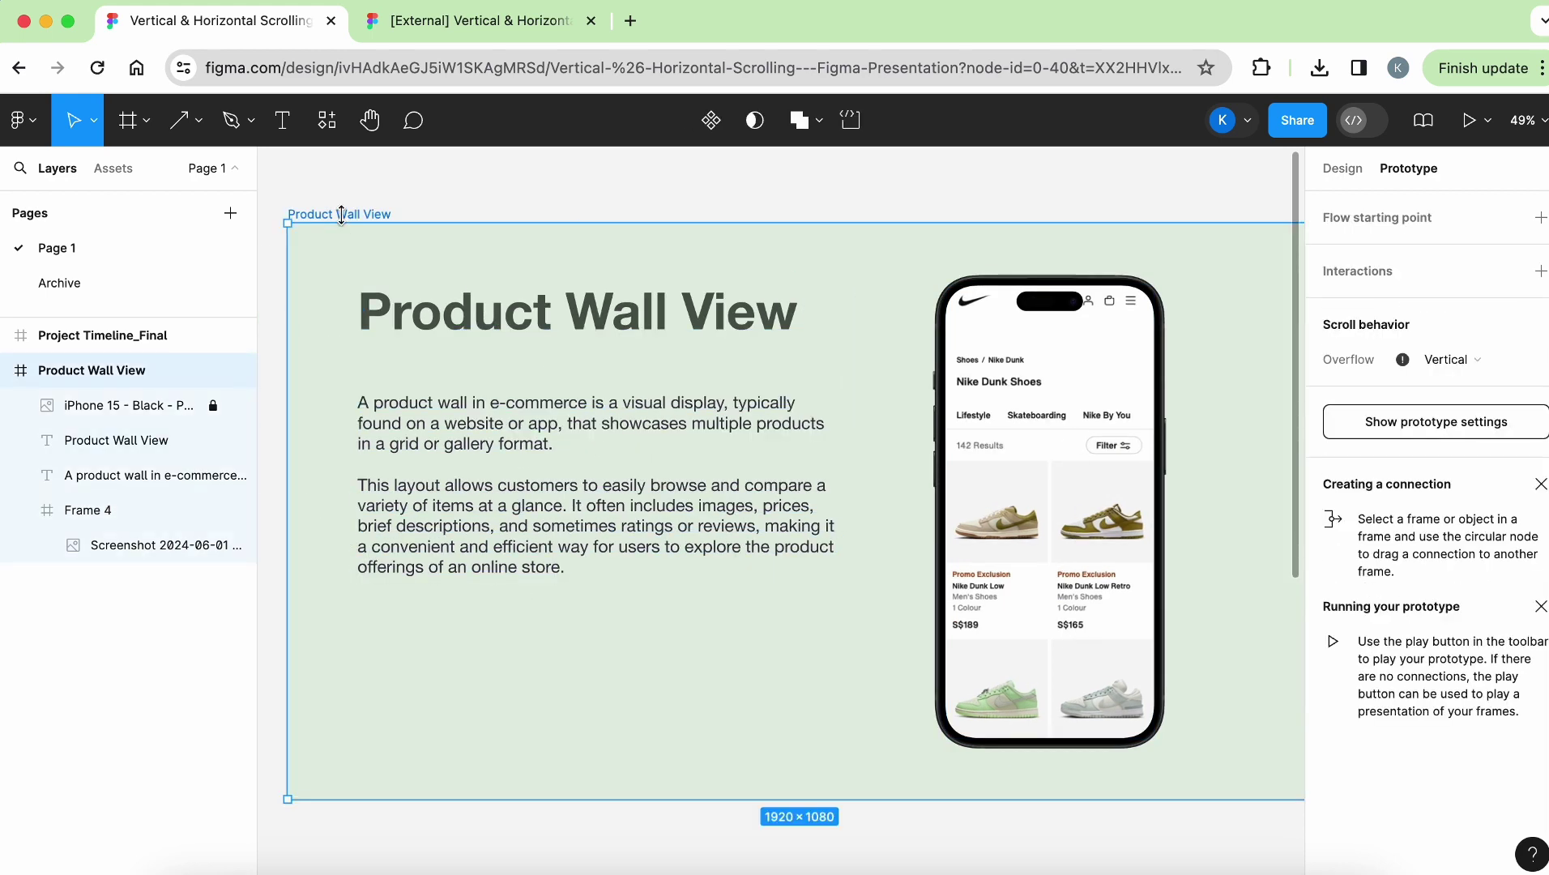
key(shift+space)
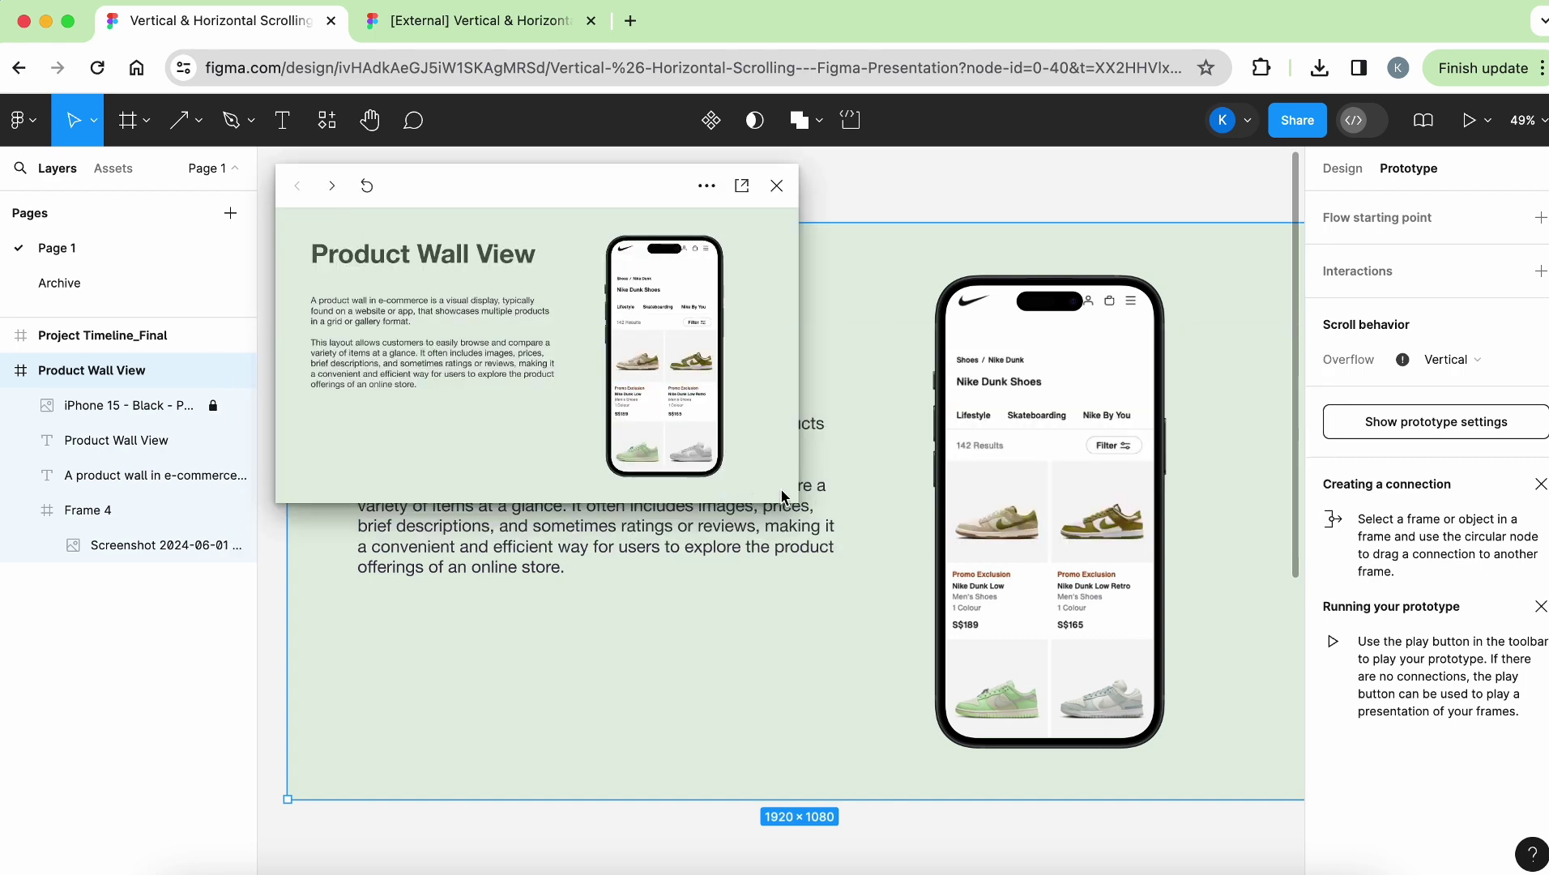
drag(824, 514, 1157, 720)
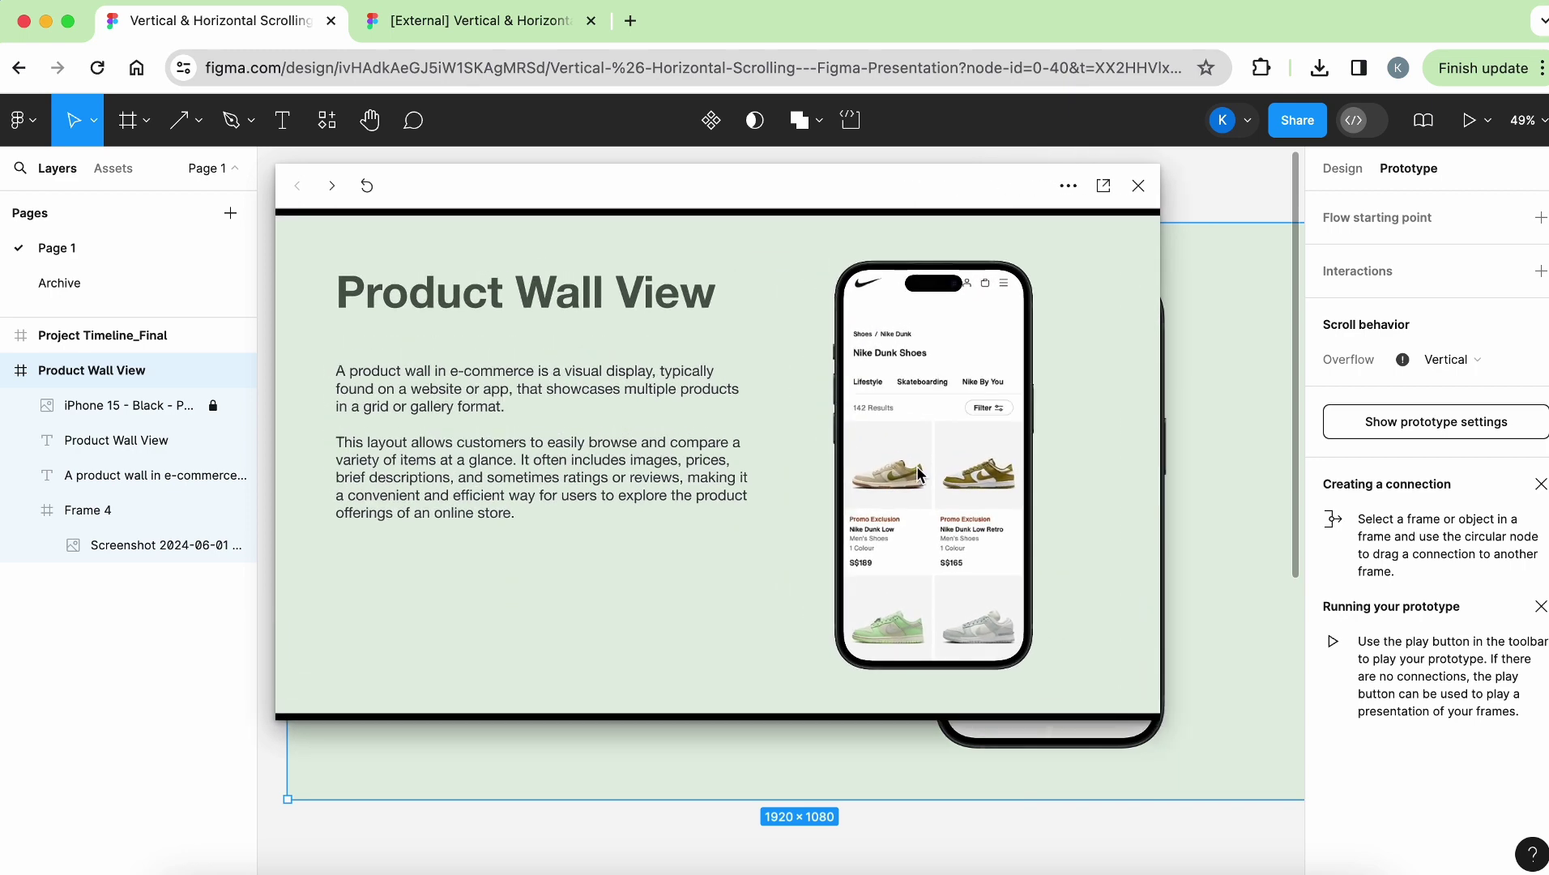
scroll(920, 474, down, 10)
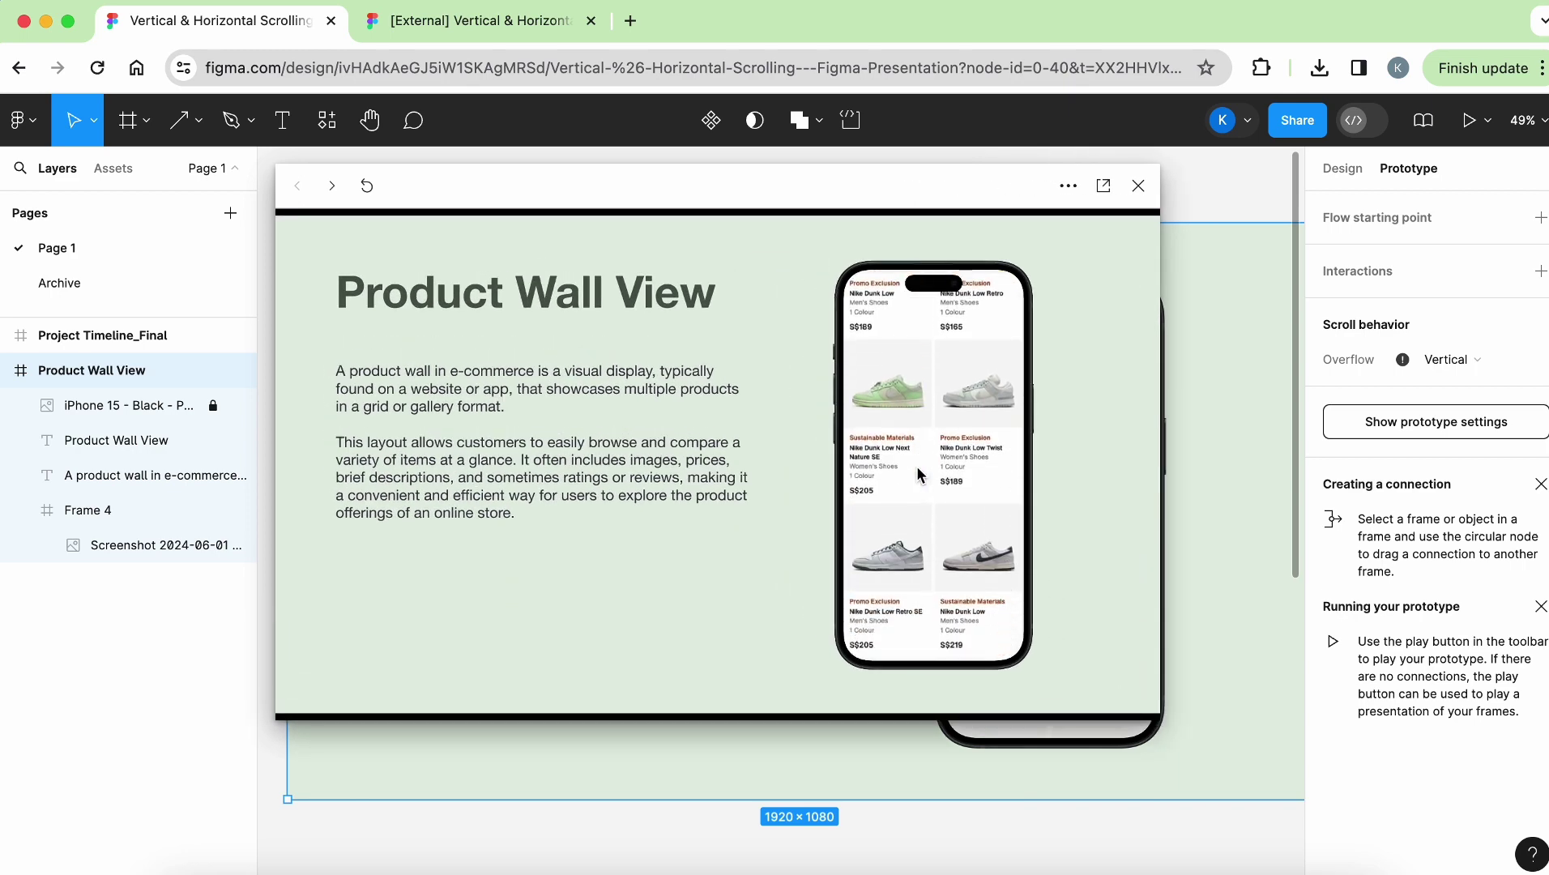
scroll(920, 474, up, 8)
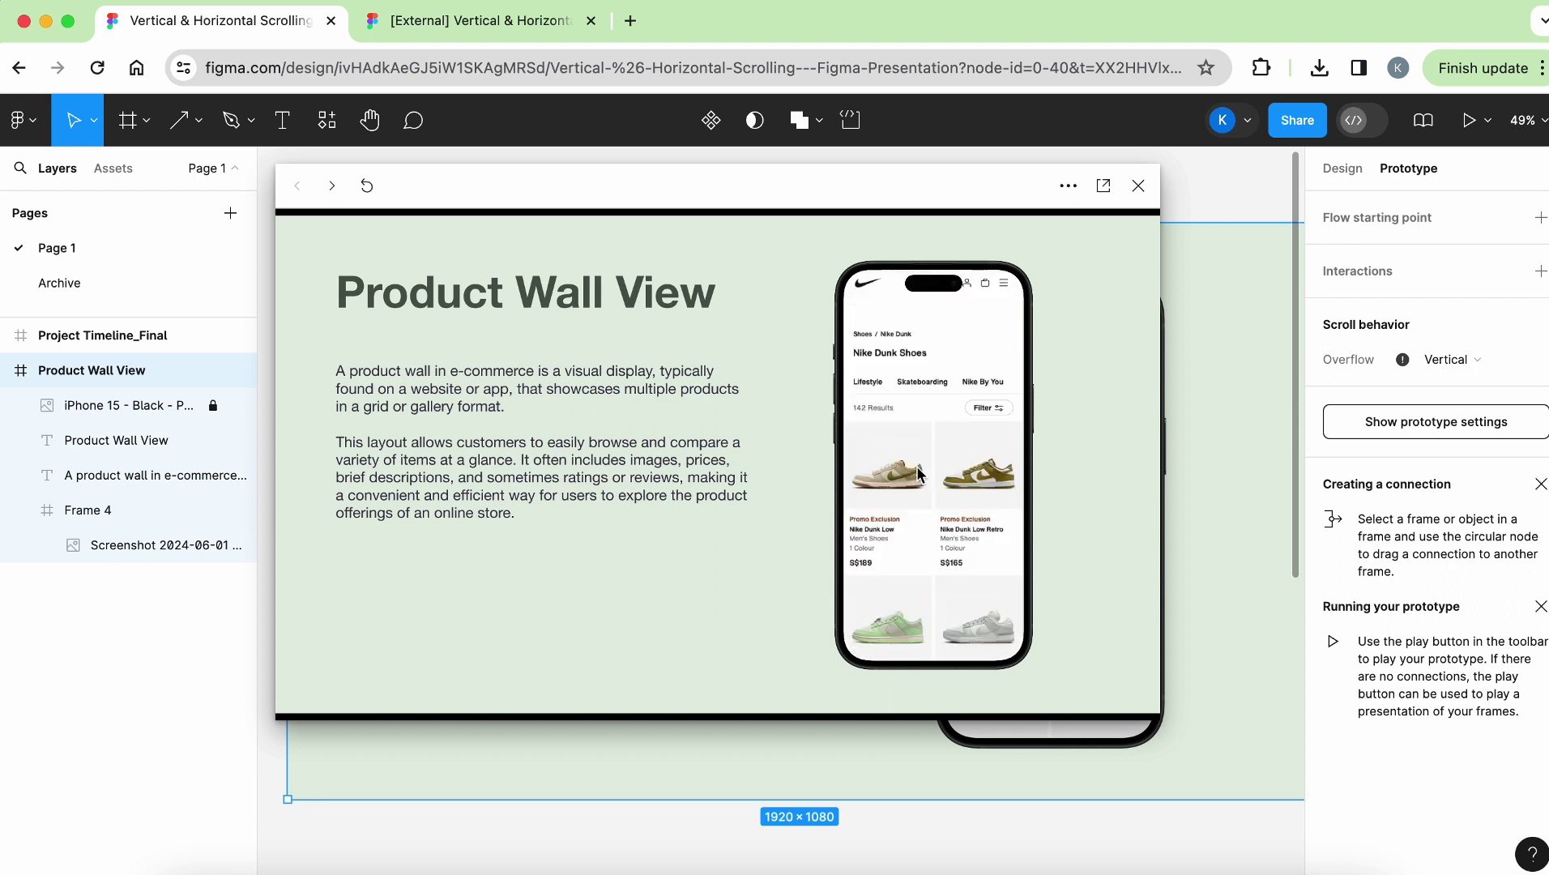
Step: Close the preview, then present Product Wall View and scroll the phone's shoe list down and back
click(1141, 189)
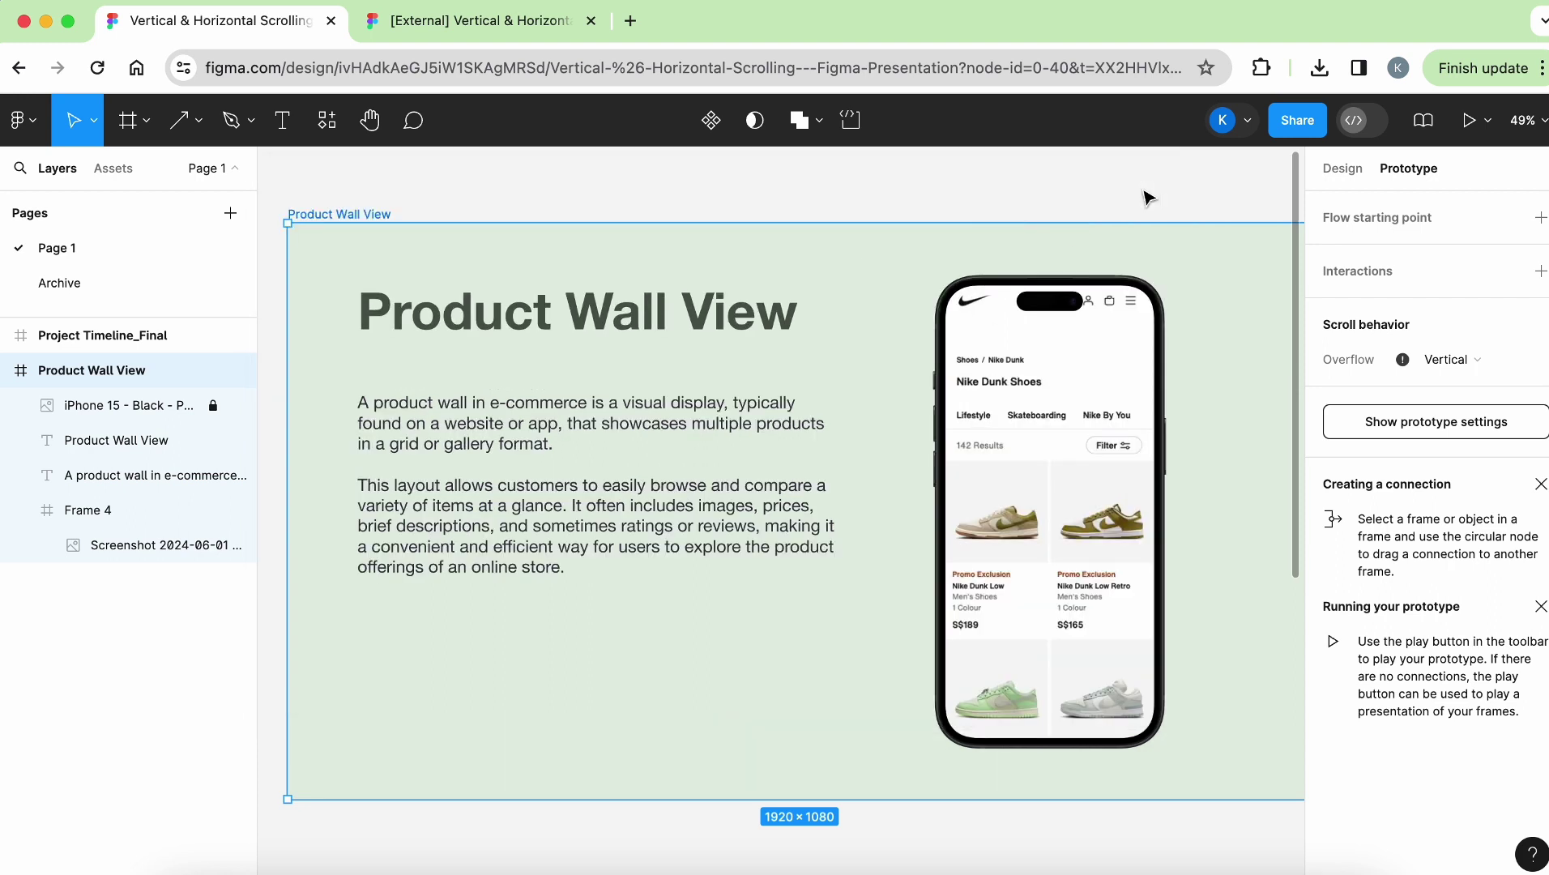
click(1470, 123)
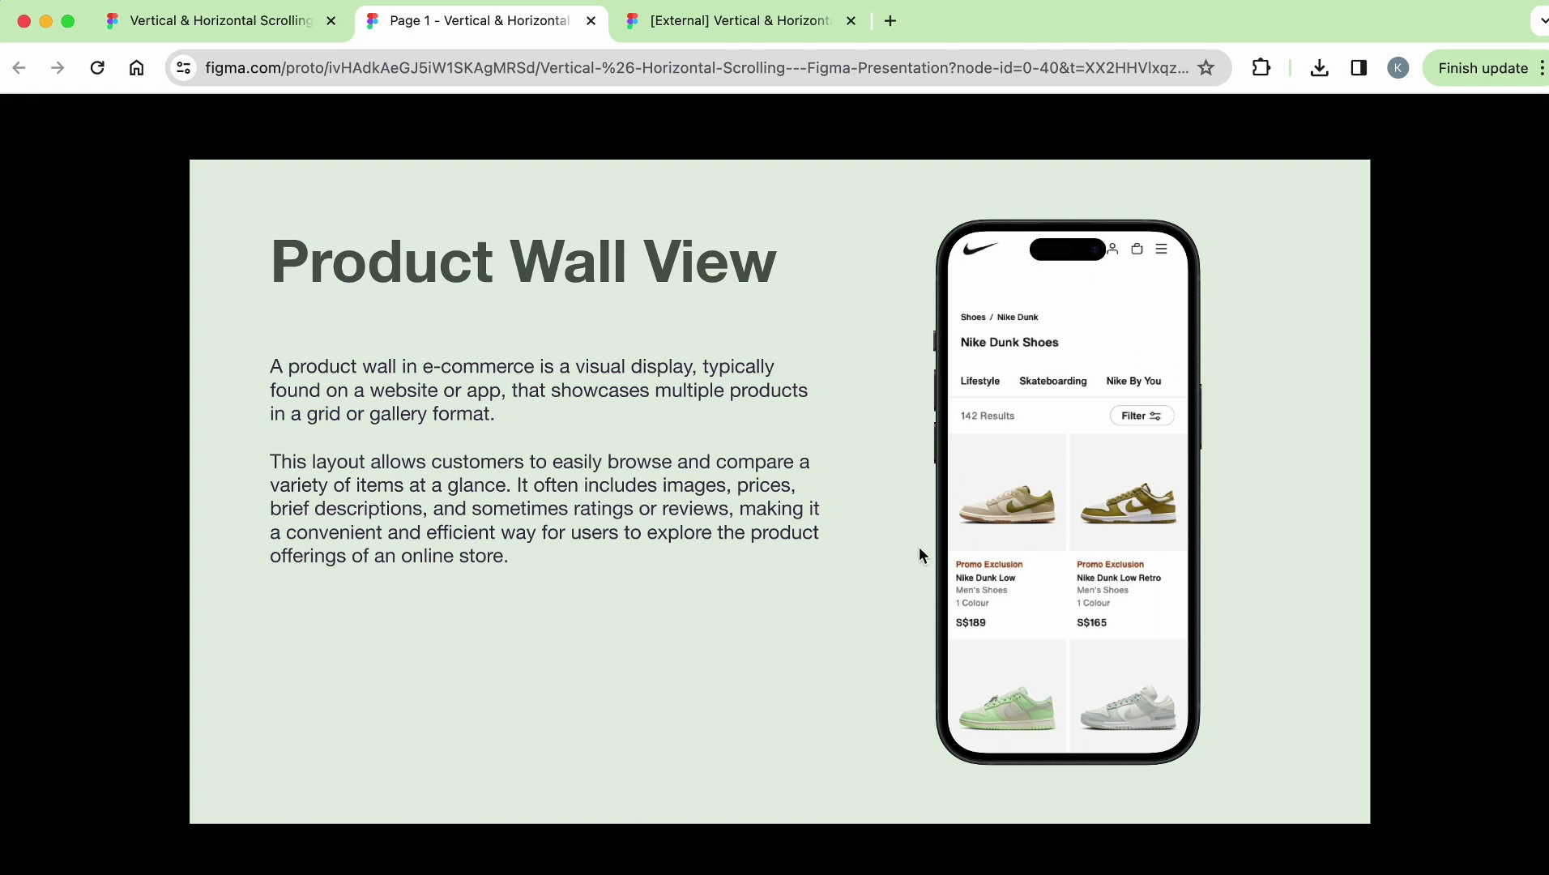
scroll(1017, 570, down, 5)
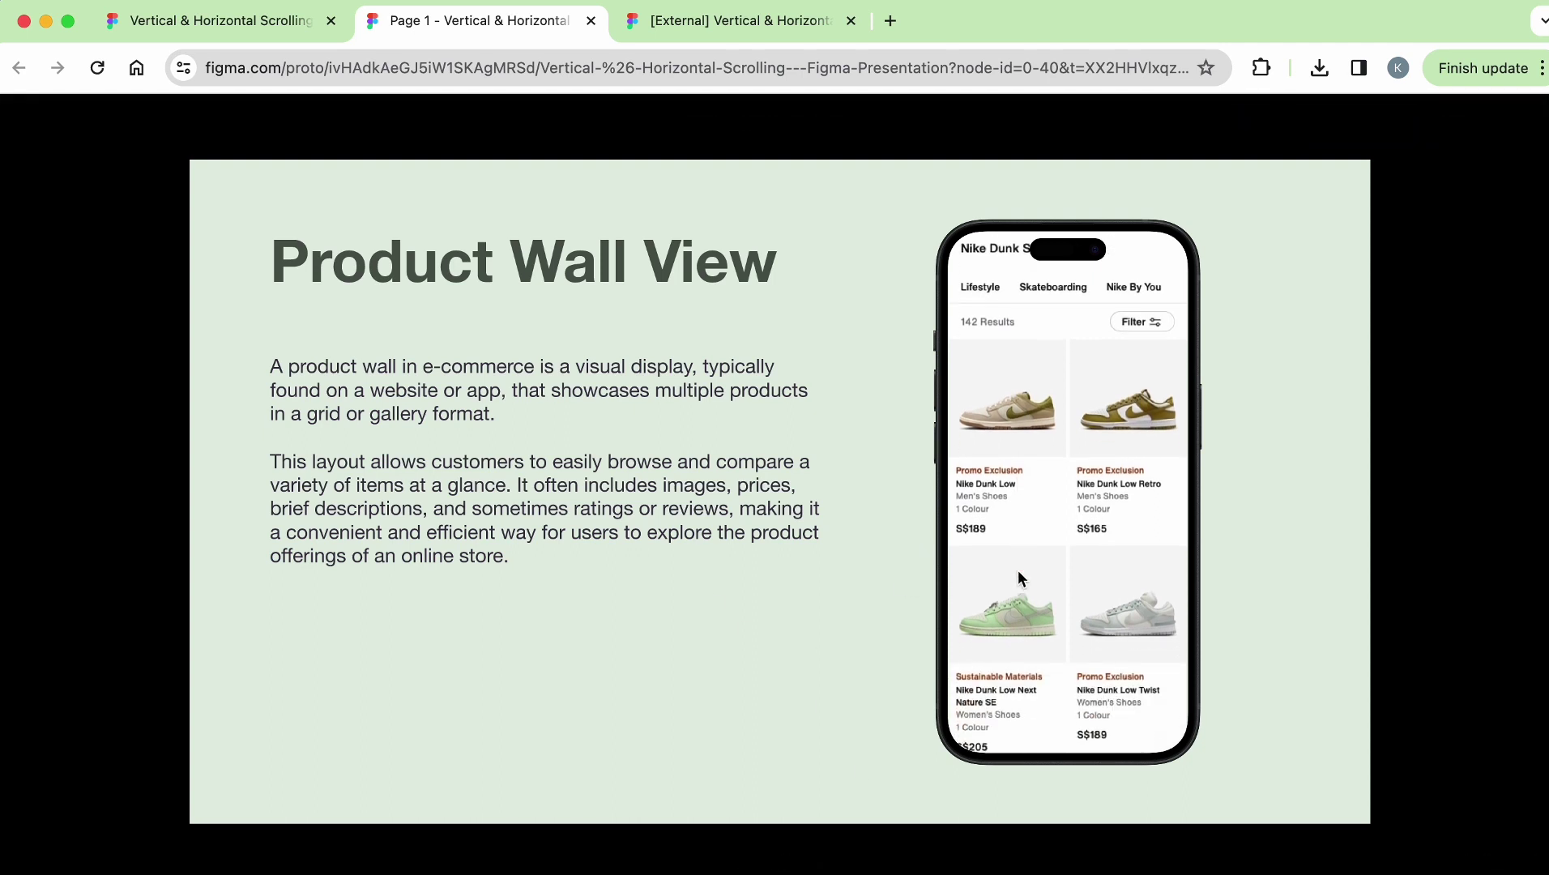
scroll(1017, 570, down, 10)
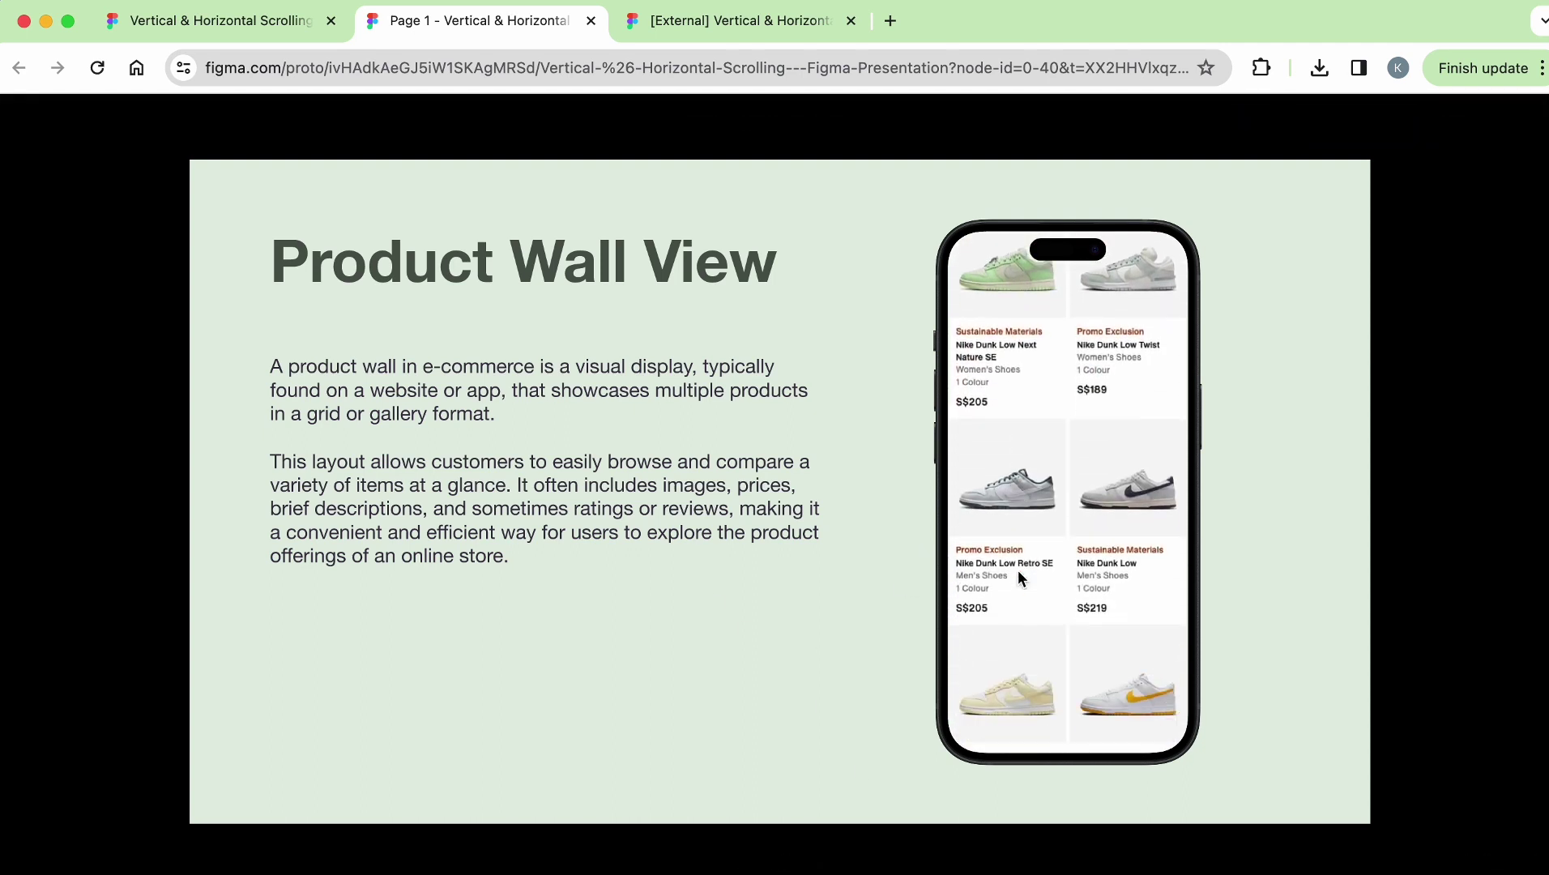
scroll(1017, 570, up, 10)
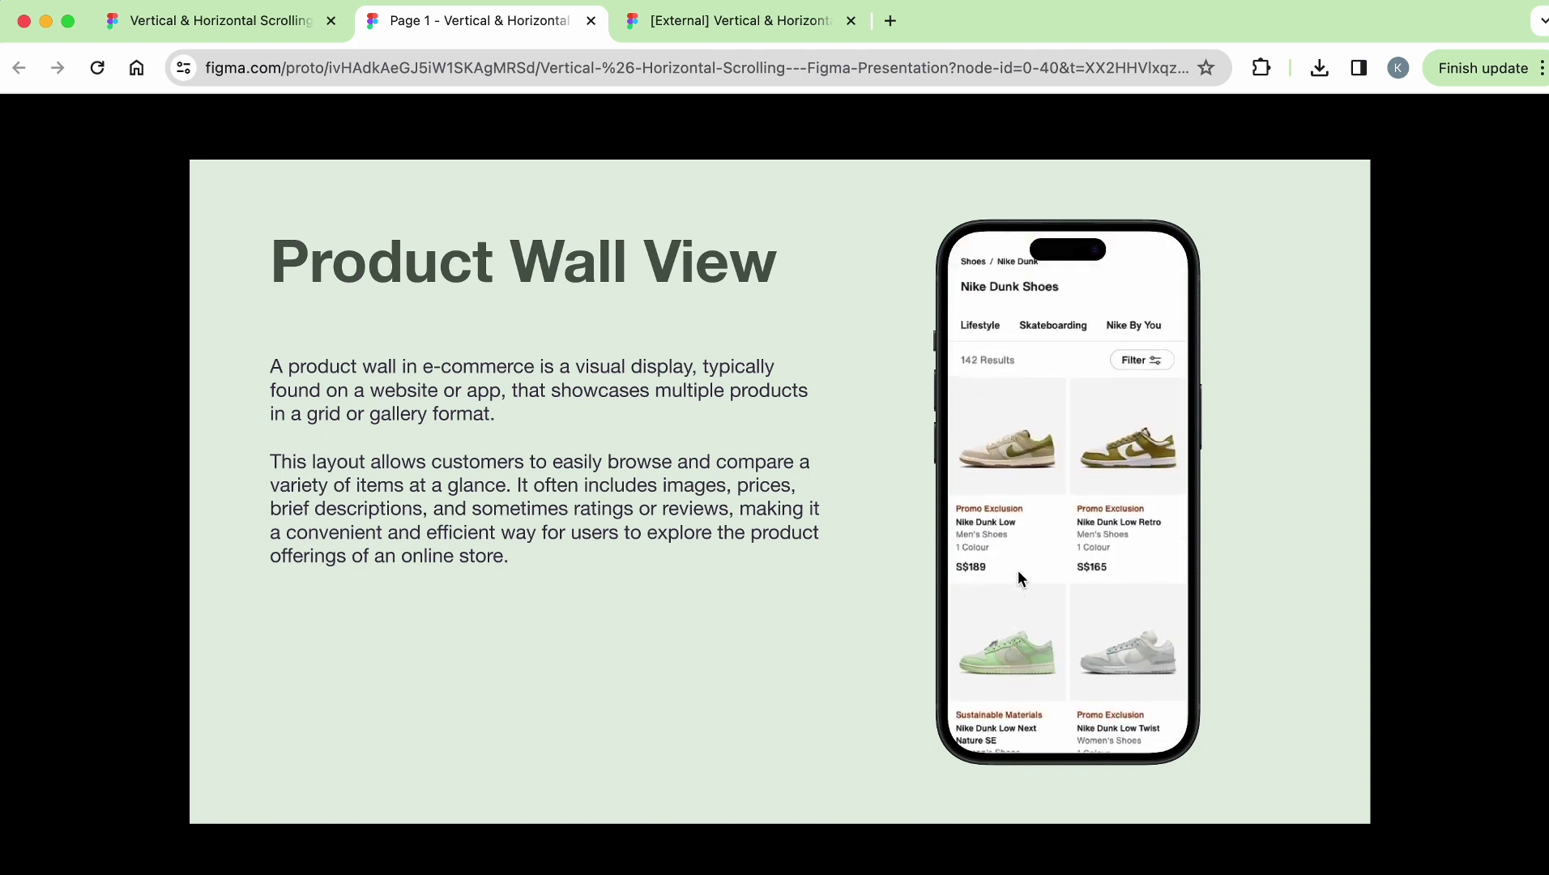
scroll(1017, 570, down, 10)
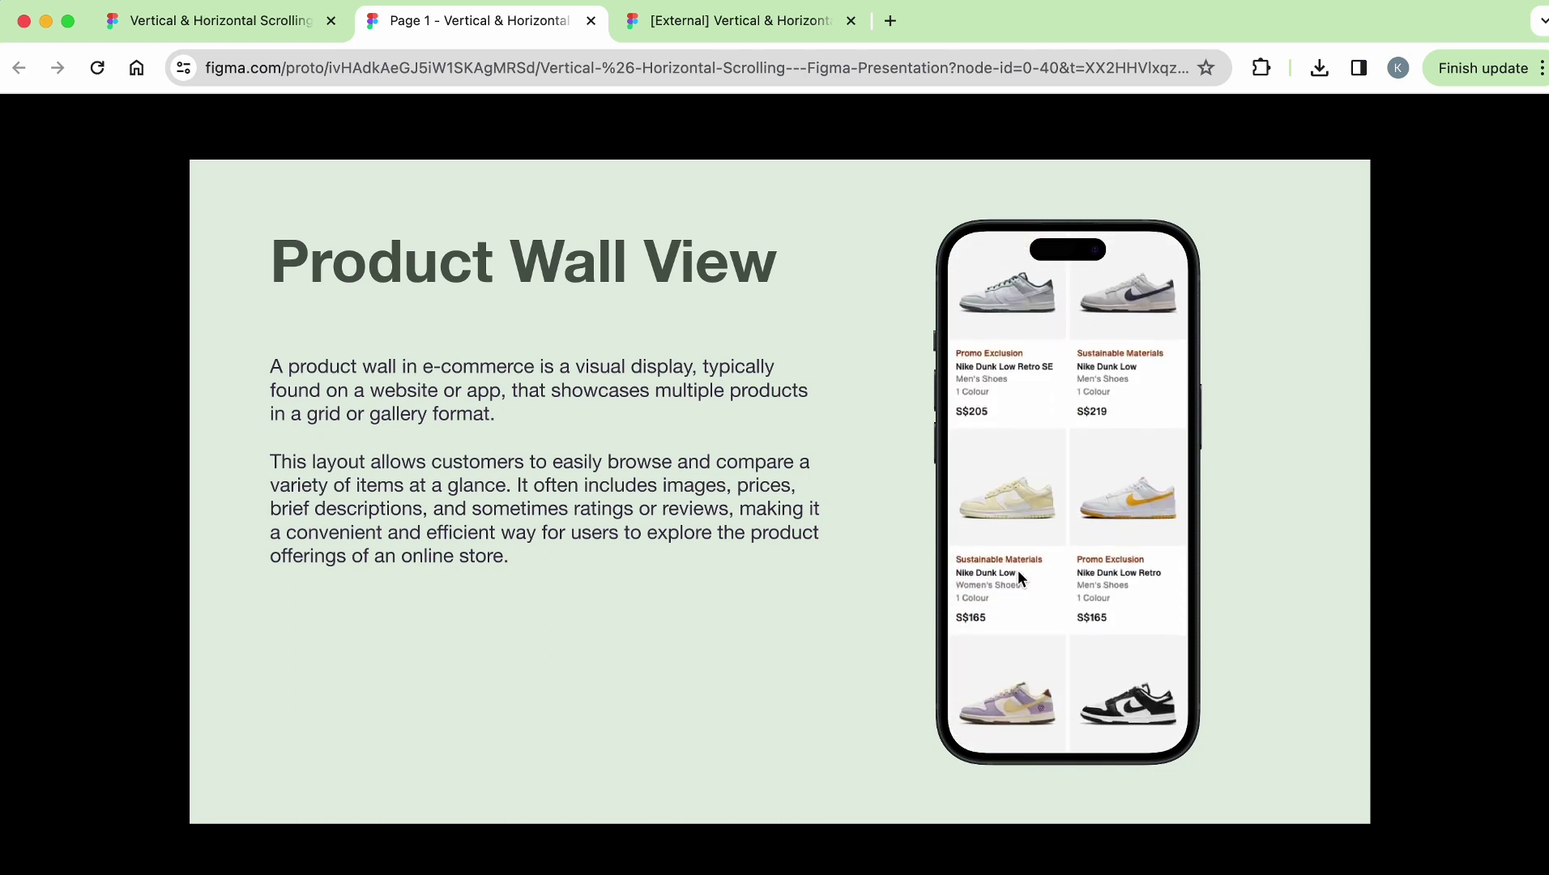
Step: Return to the editor and zoom to fit the Project Timeline_Final frame
click(592, 20)
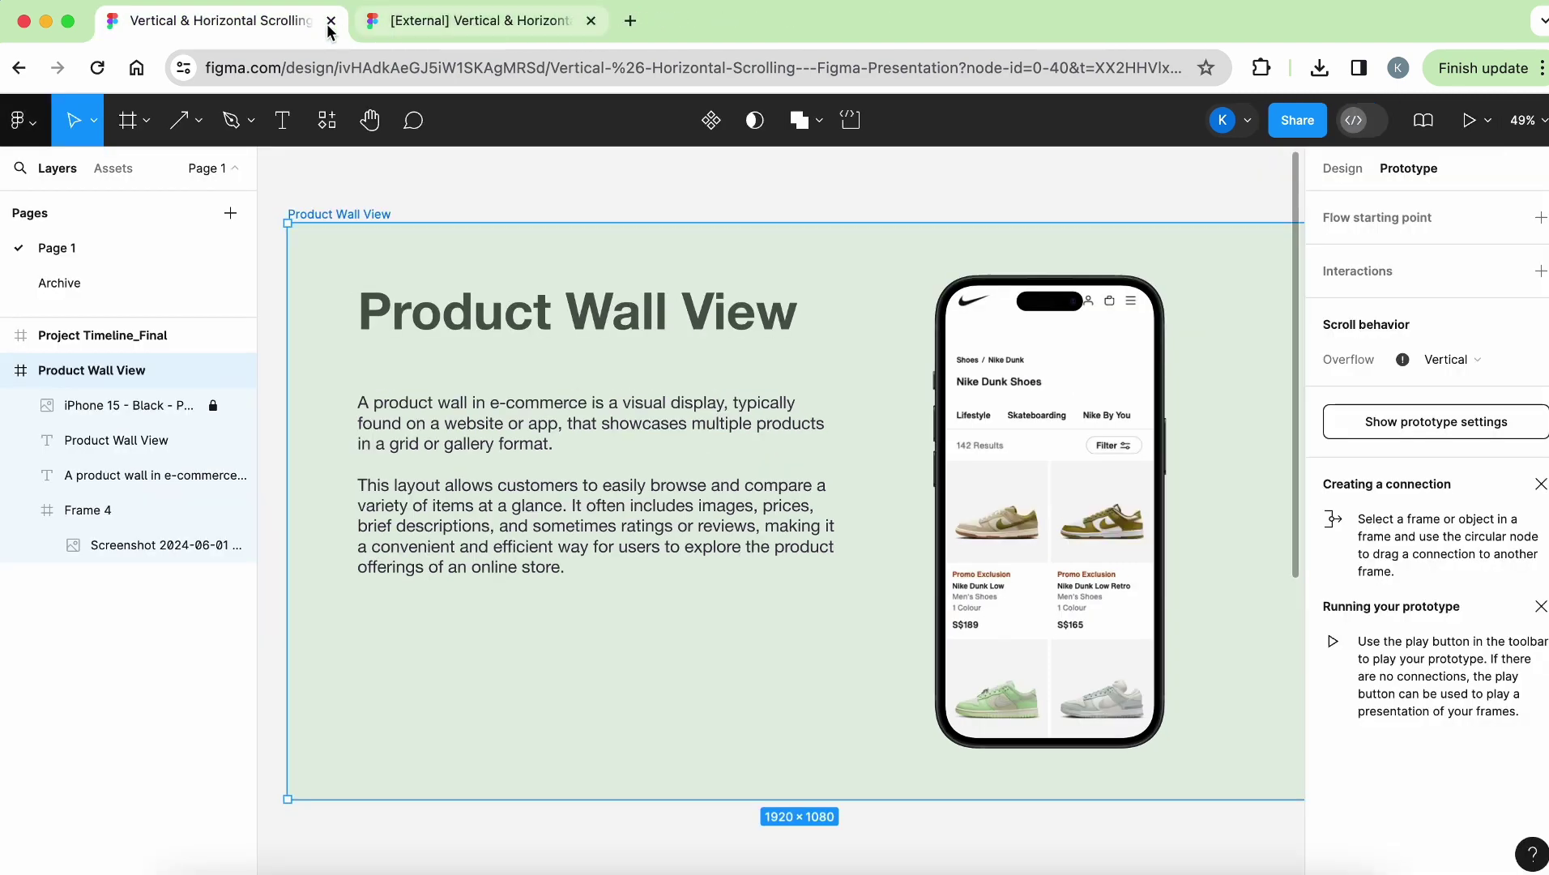
click(709, 193)
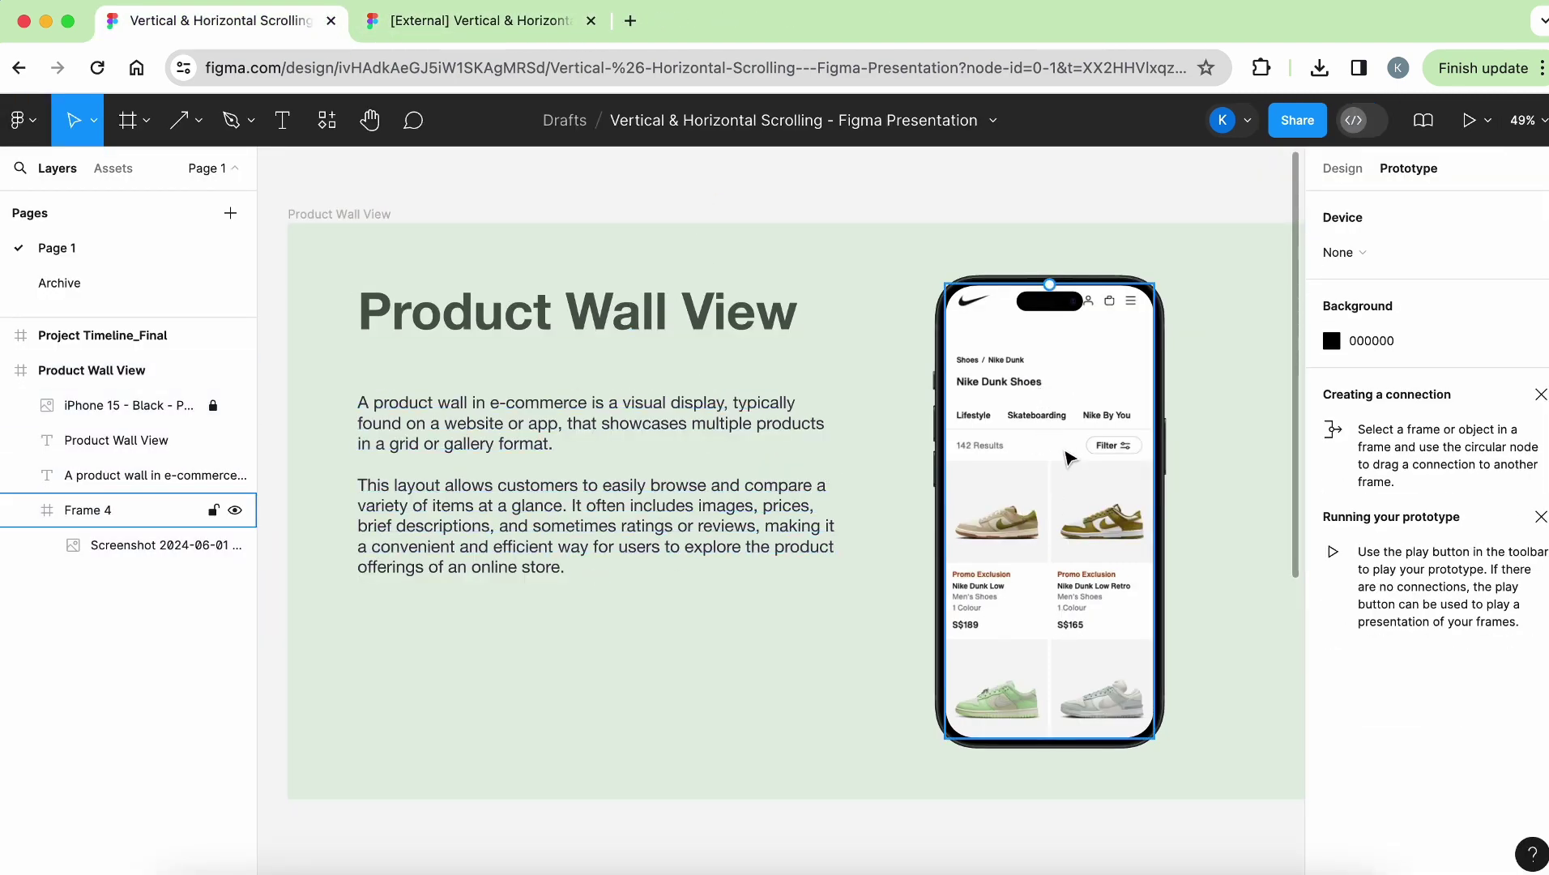
ctrl+scroll(1069, 457, down, 5)
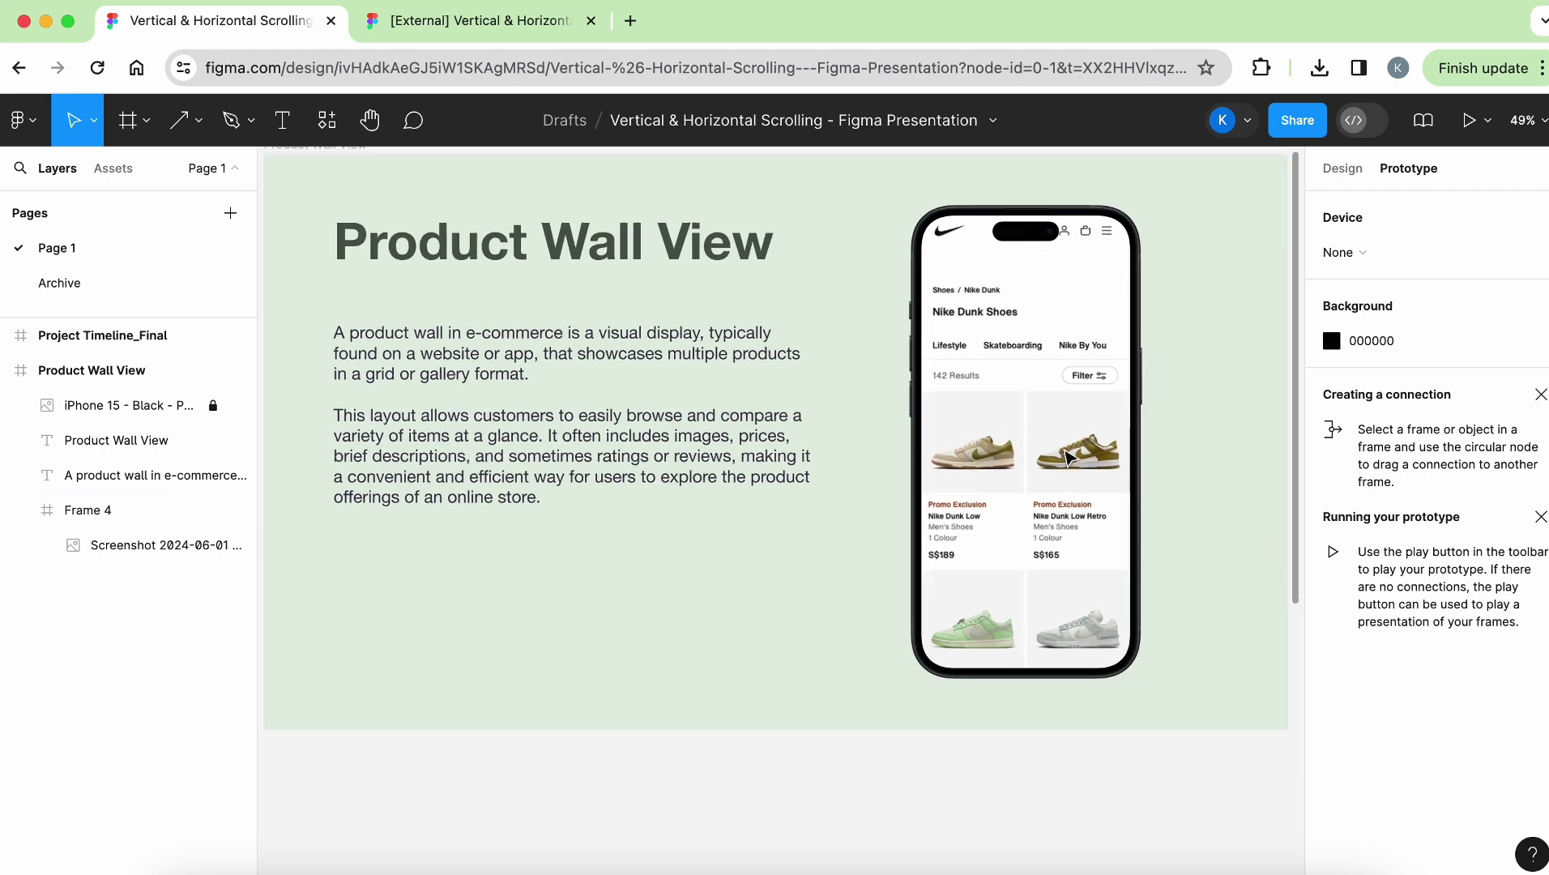
scroll(1069, 457, down, 10)
ctrl+scroll(1069, 458, down, 5)
scroll(1065, 453, left, 5)
click(518, 338)
key(shift+2)
click(588, 197)
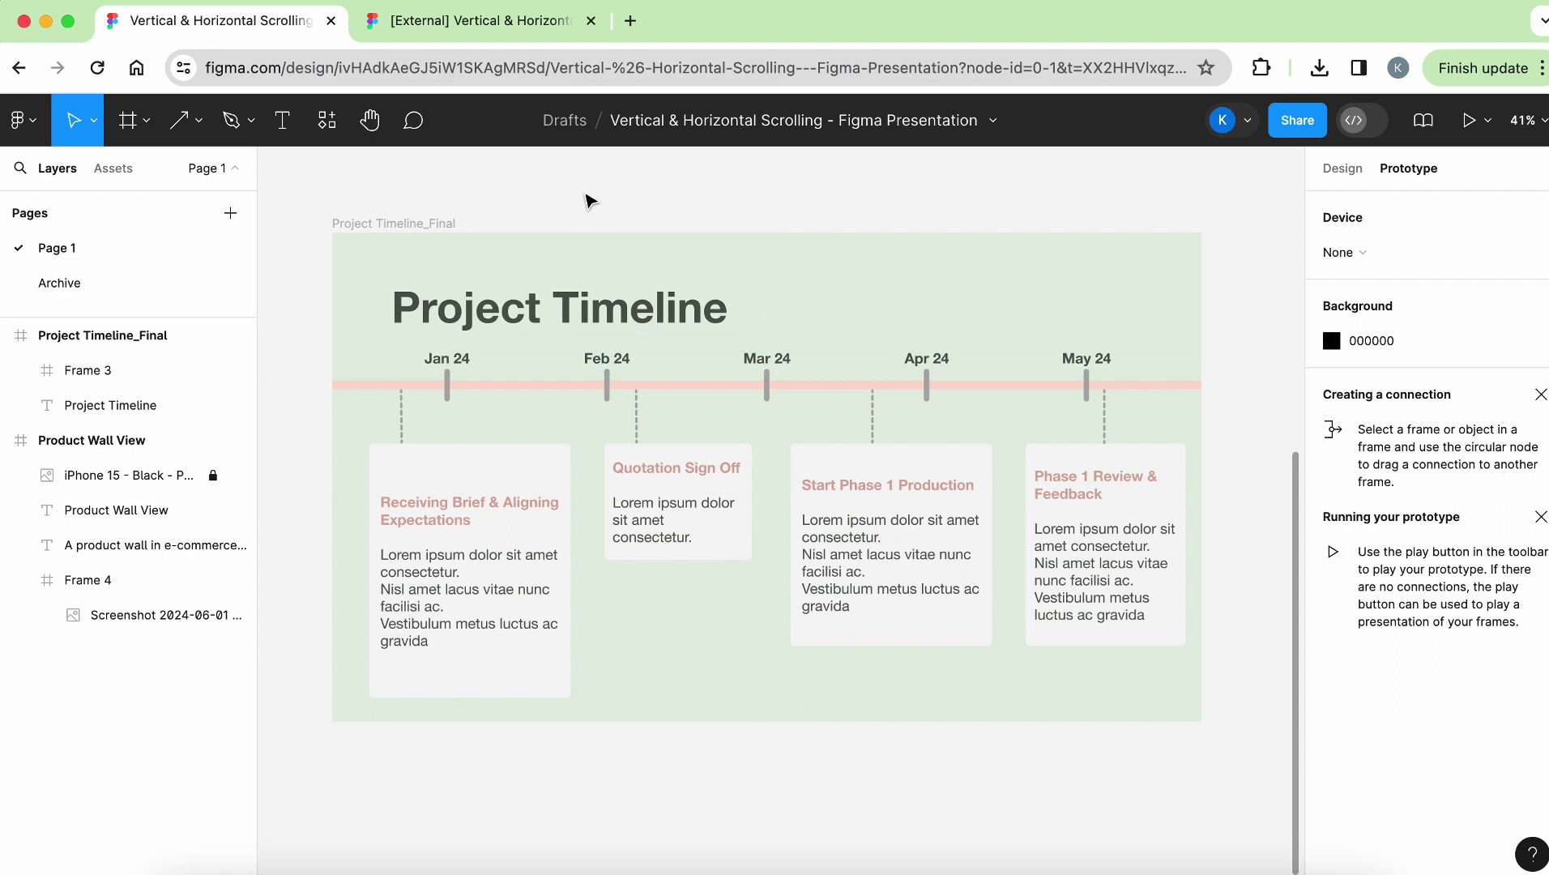
Step: Turn off Clip content for Frame 3 in the Design panel
click(510, 580)
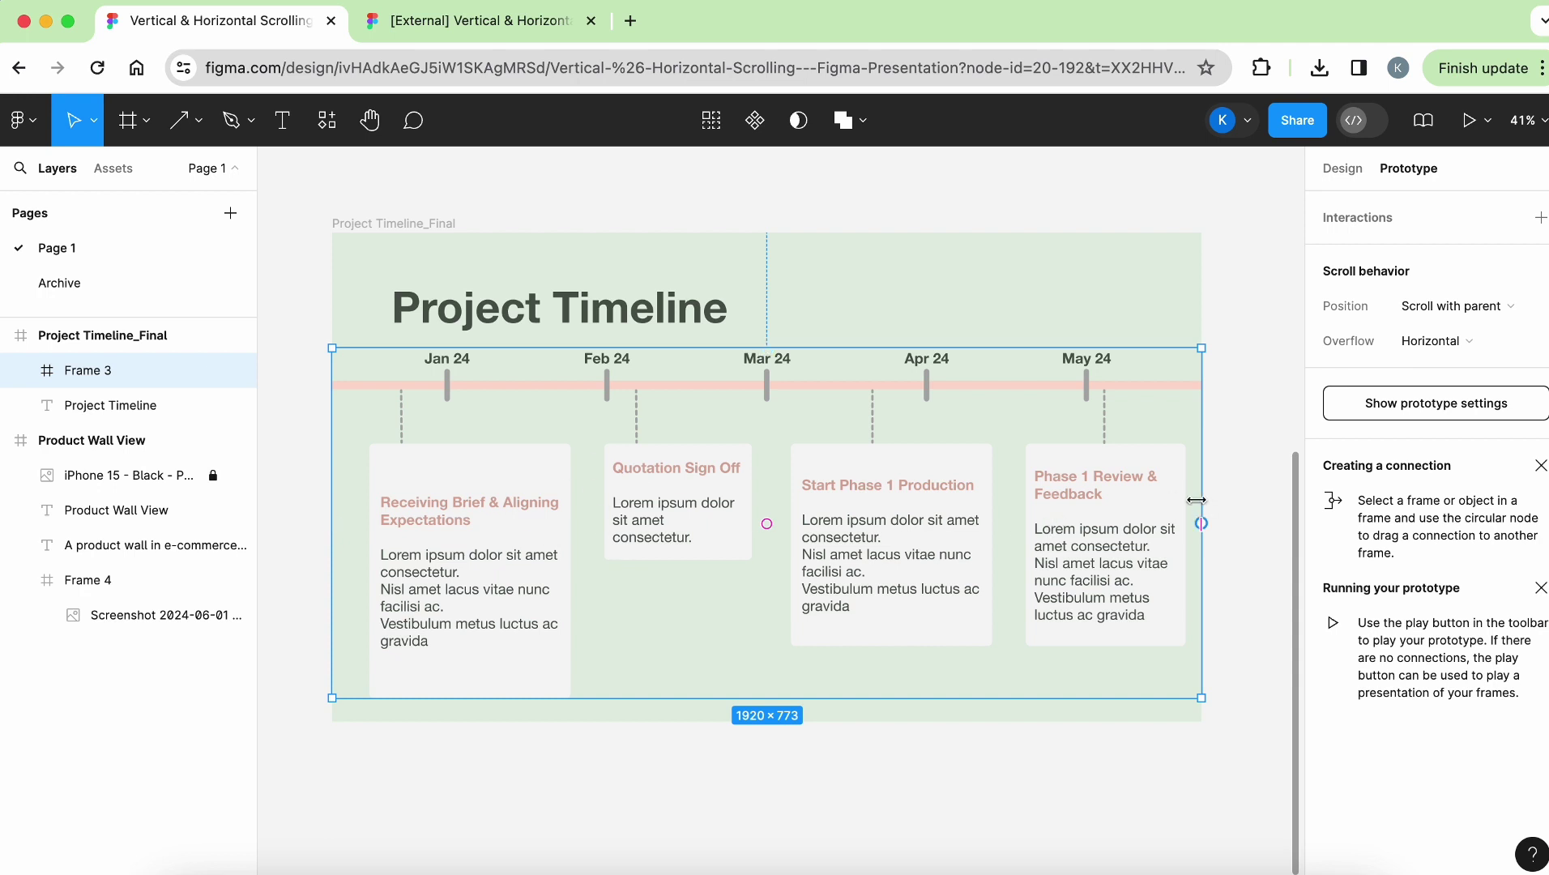
scroll(1199, 502, right, 2)
scroll(1203, 508, right, 1)
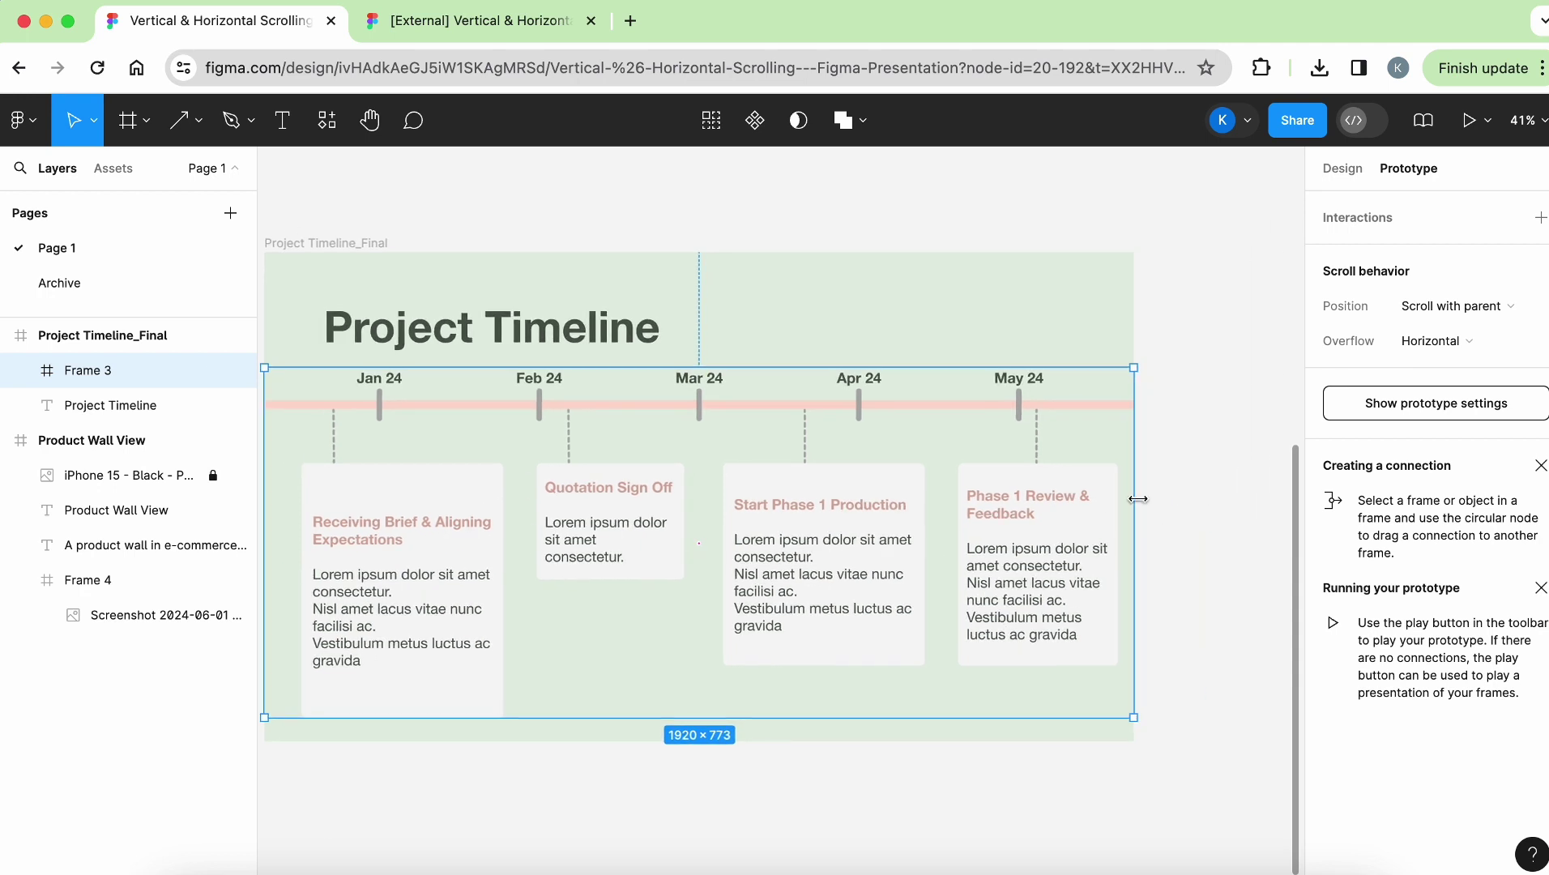
click(1343, 168)
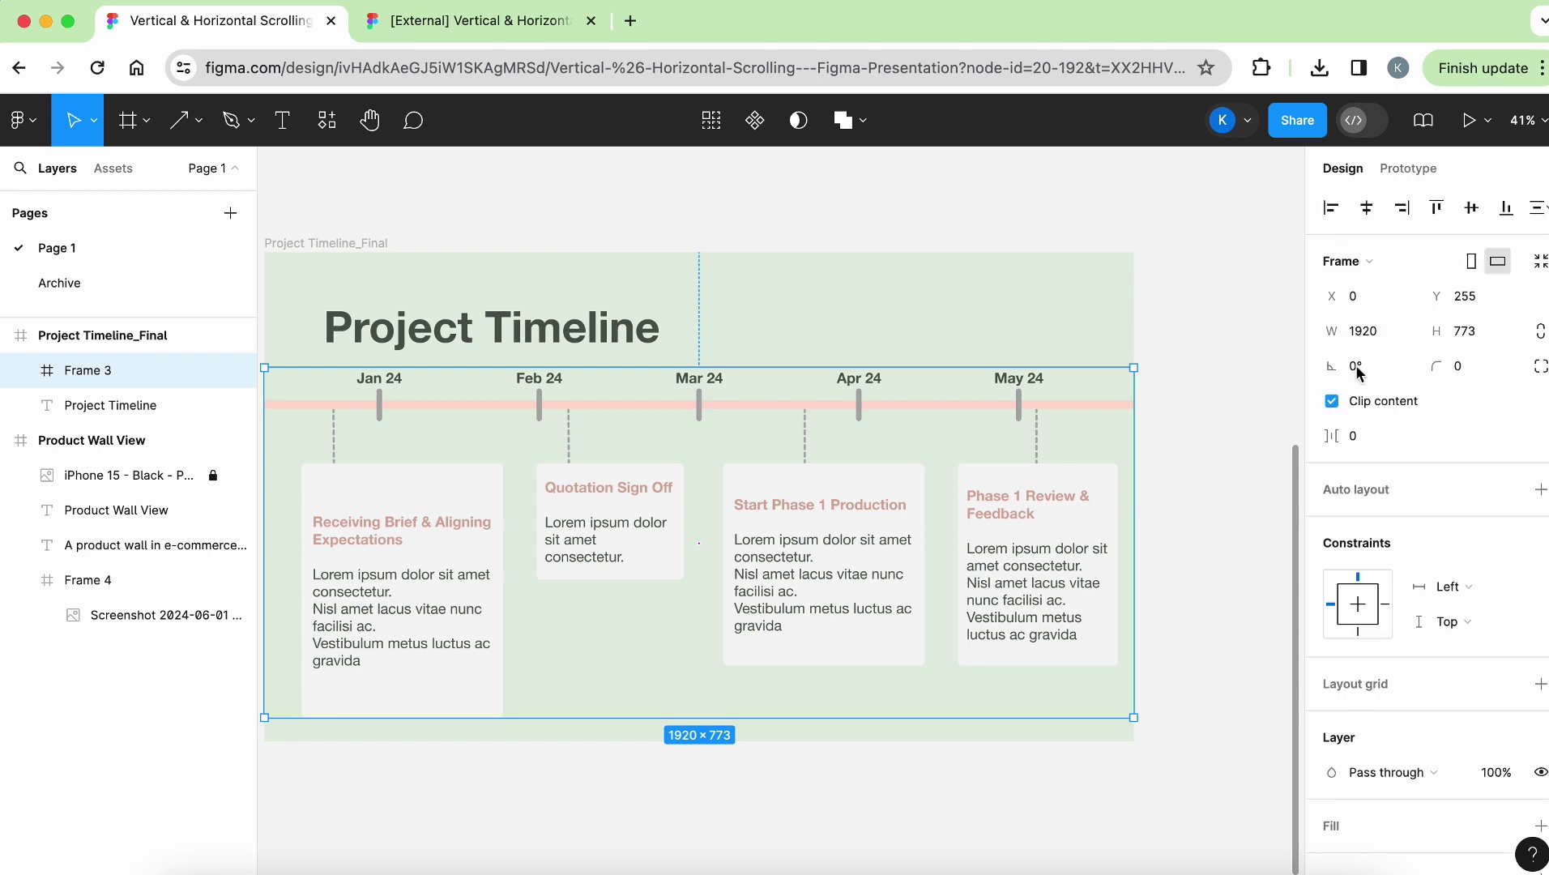
click(1333, 402)
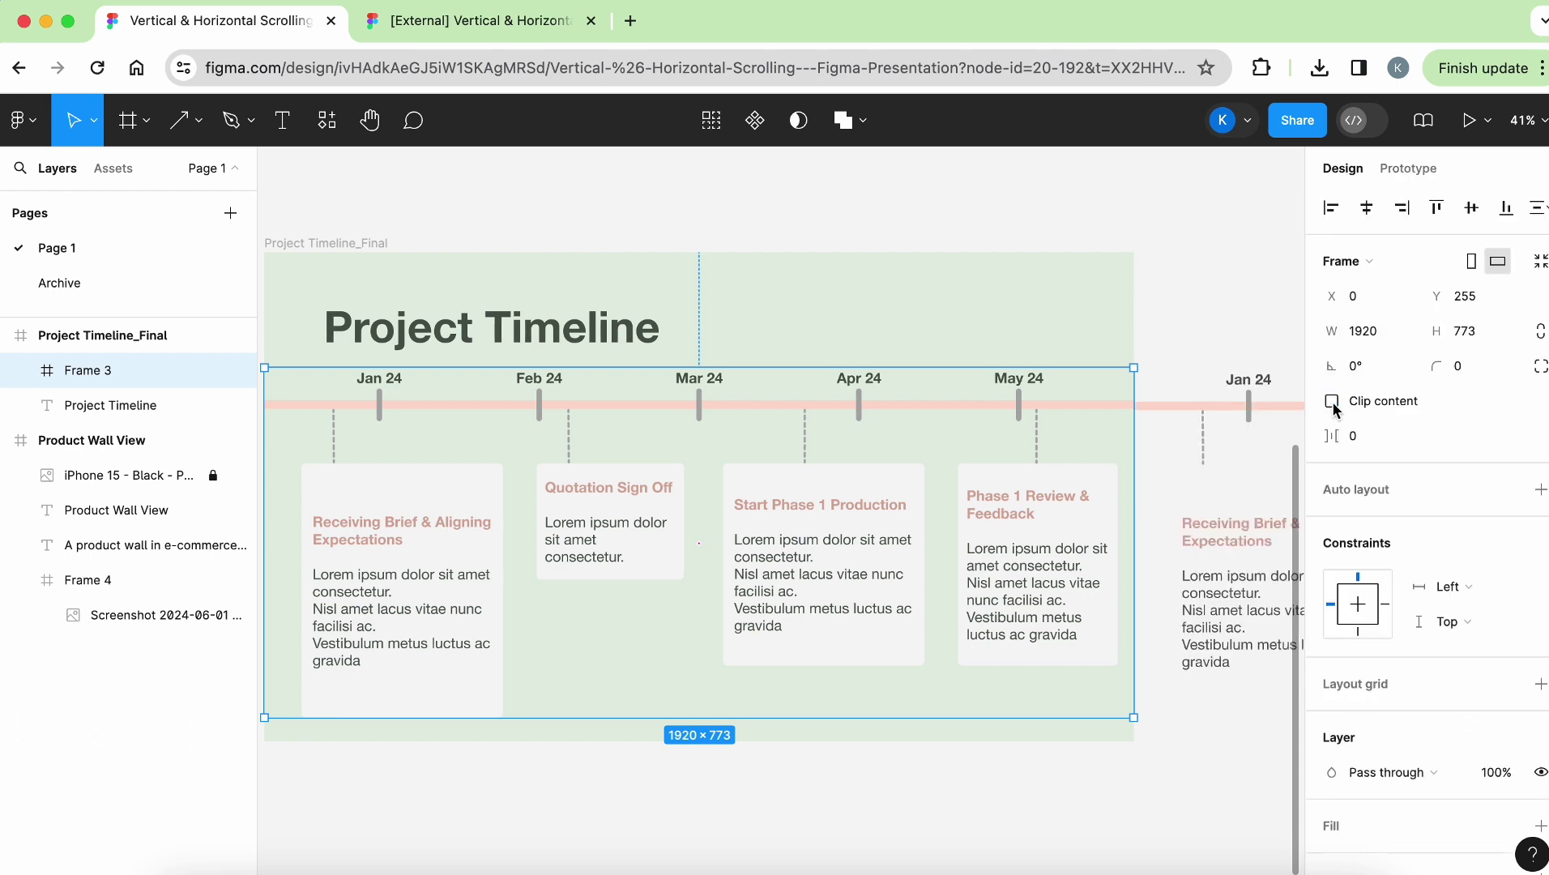
click(1186, 321)
Step: Pan the canvas sideways to inspect the second timeline copy continuing past May 24
scroll(1186, 324, left, 5)
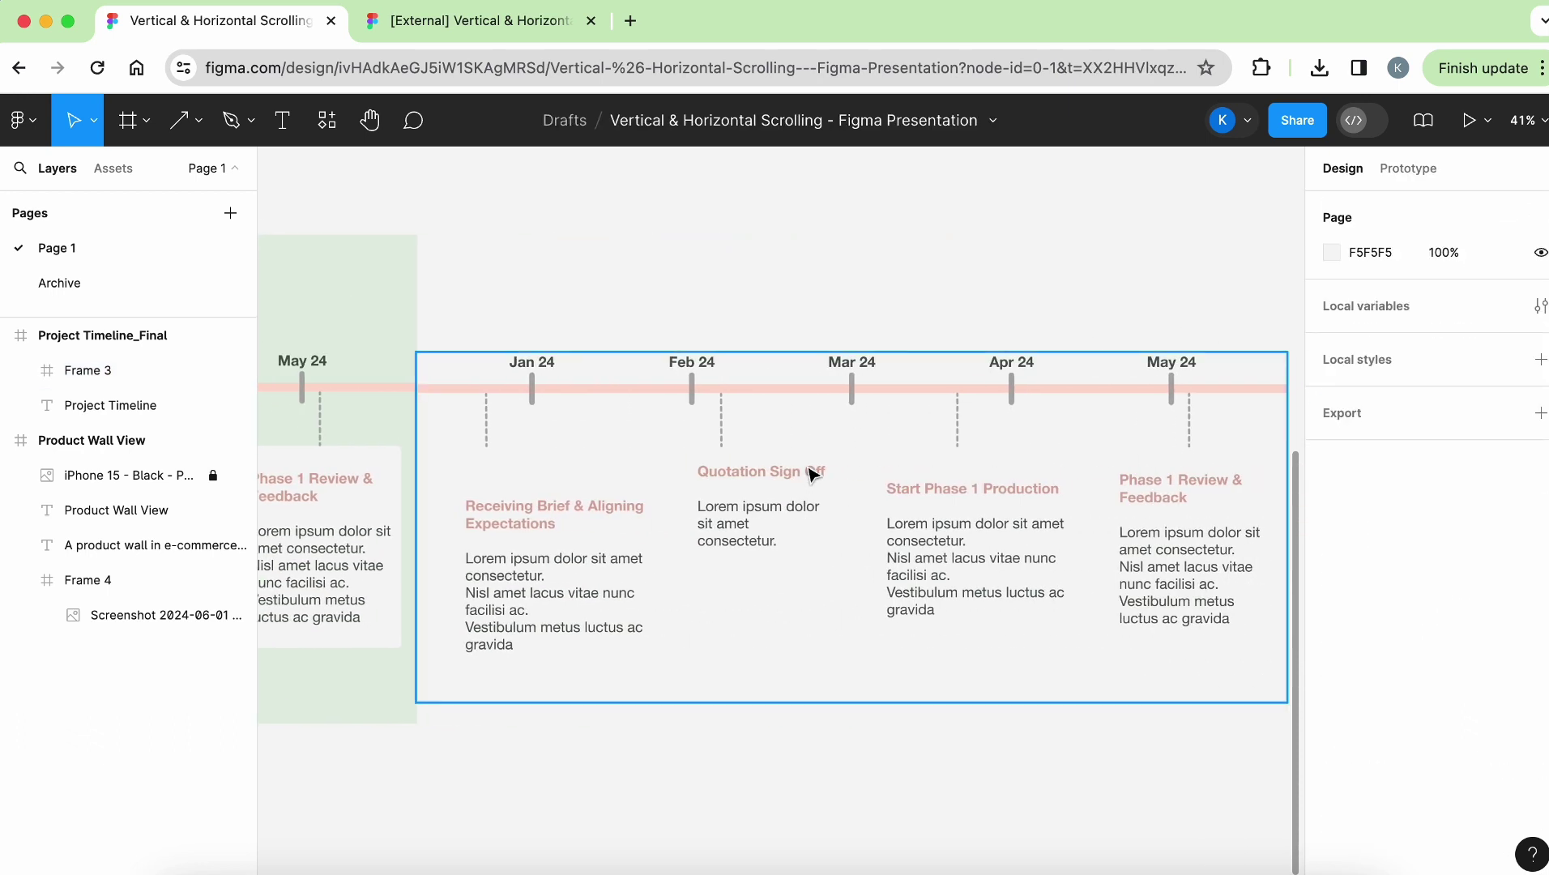
scroll(754, 504, left, 8)
scroll(762, 502, left, 4)
scroll(761, 502, right, 5)
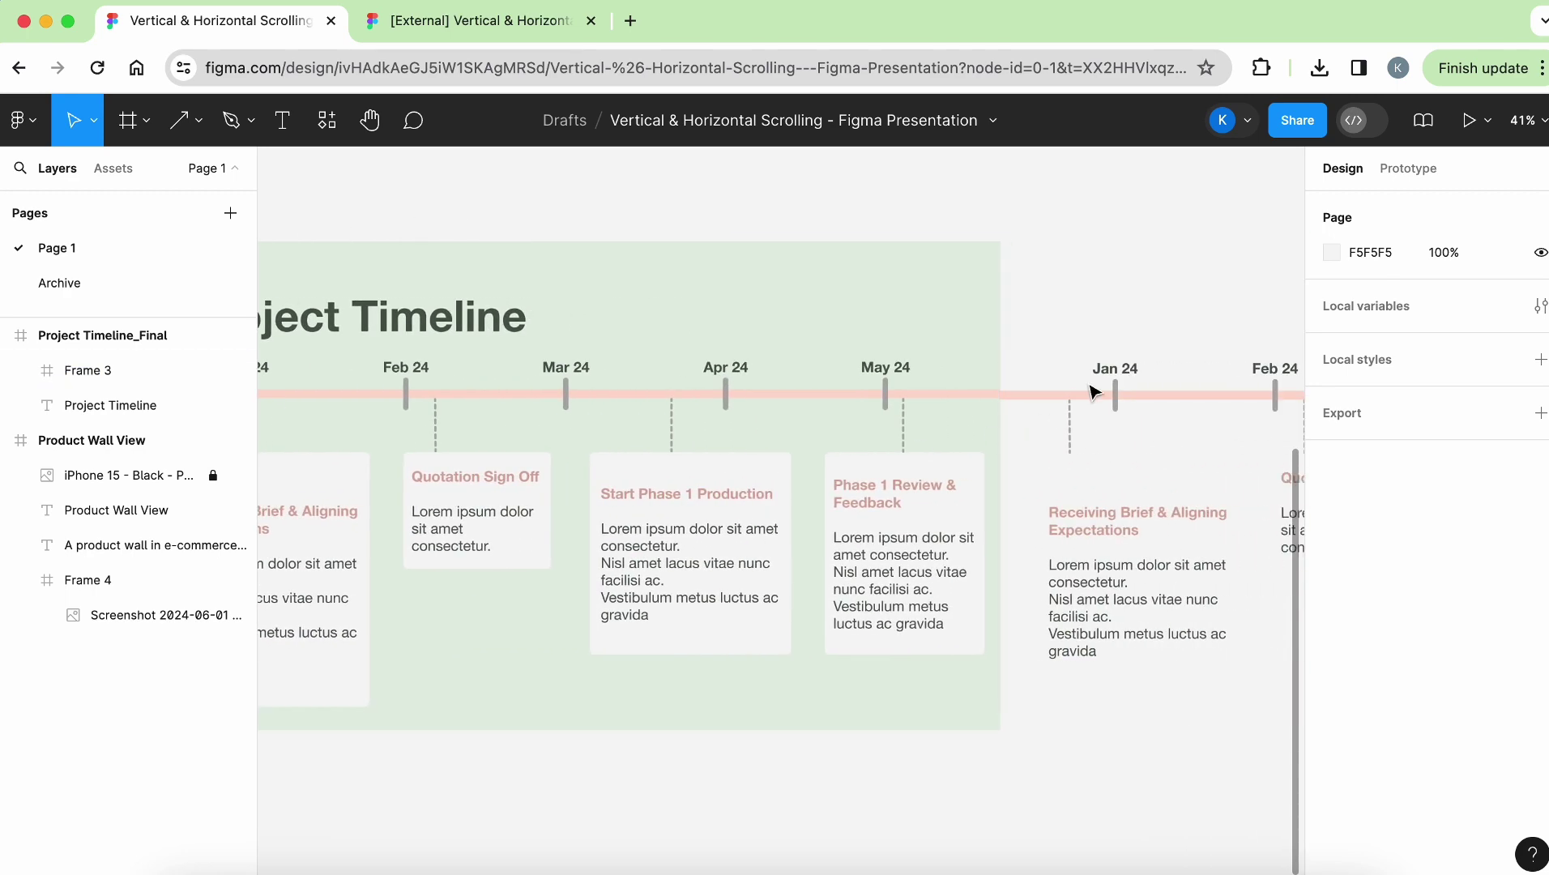
scroll(681, 449, left, 3)
scroll(673, 405, down, 1)
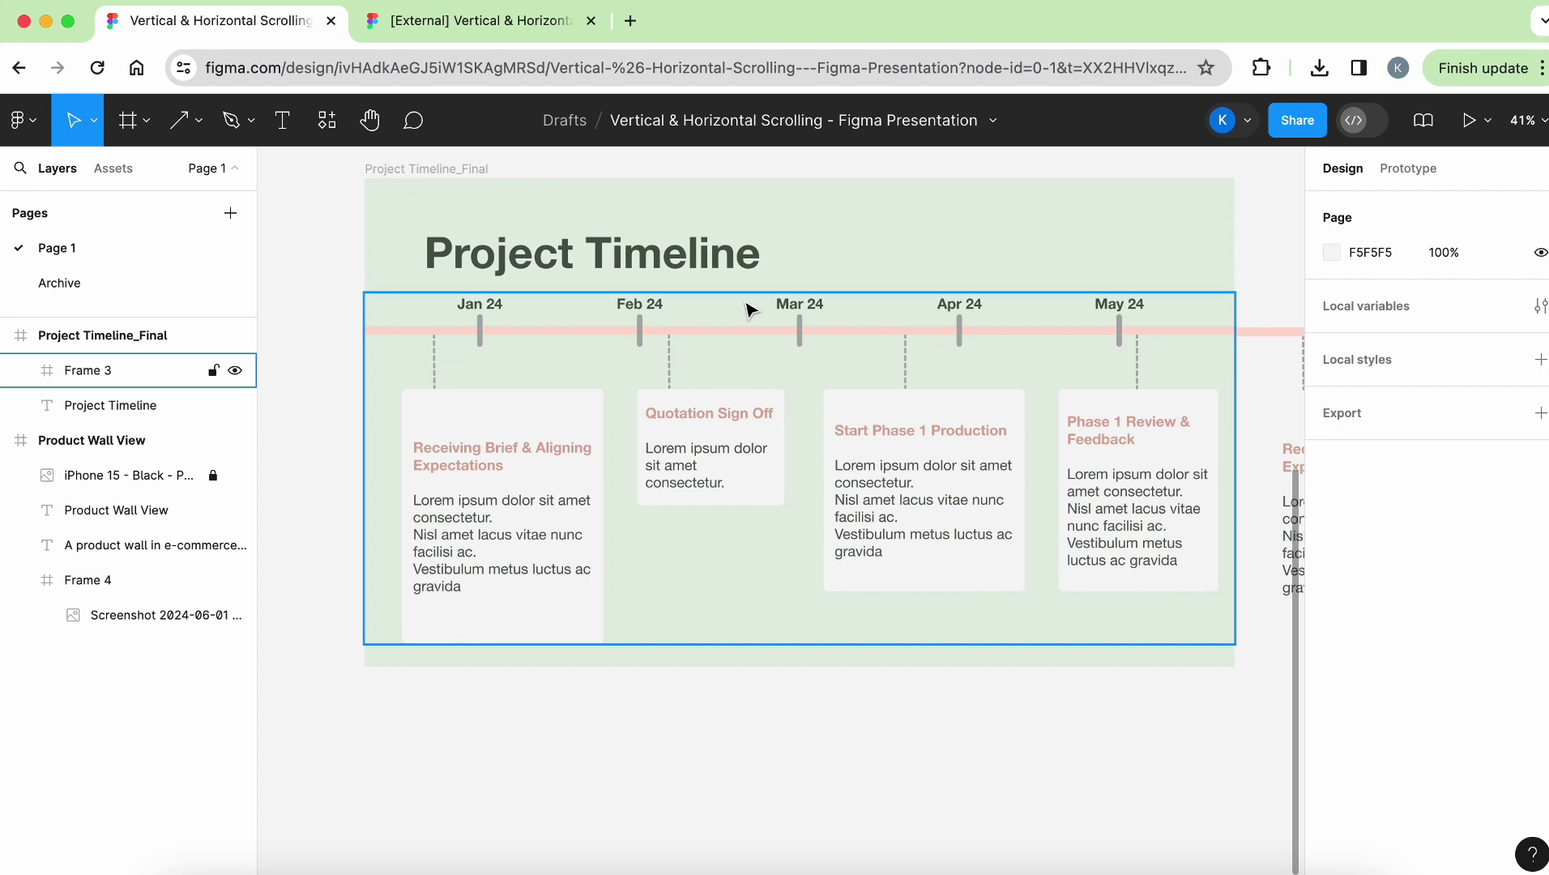
scroll(1004, 329, right, 5)
Step: Rename the copied timeline's month labels to Jun 24, July 24 and Aug 24
click(924, 327)
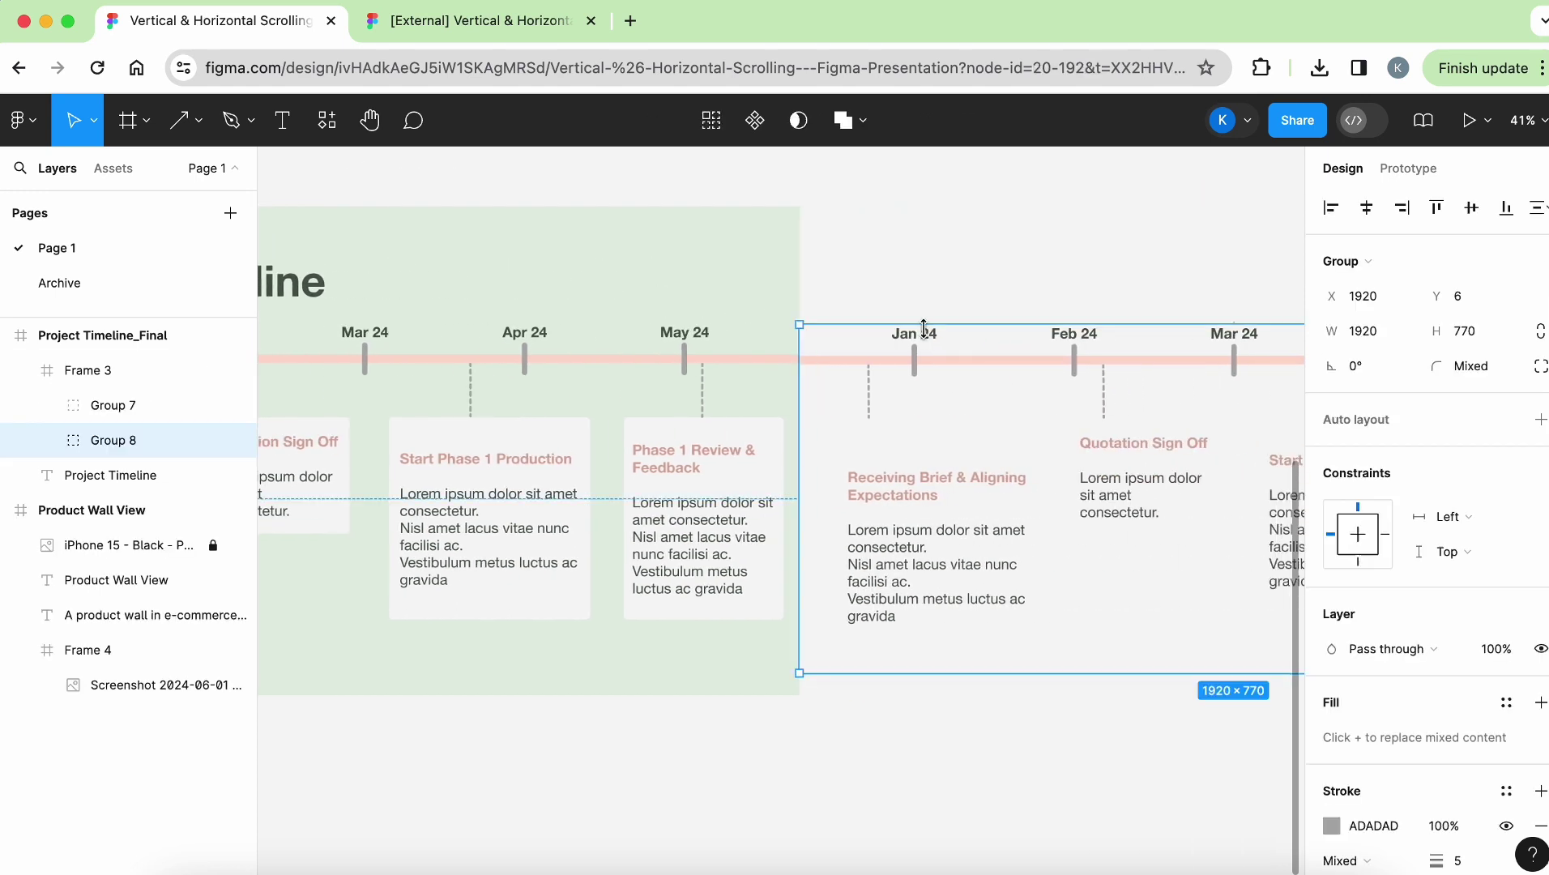
double_click(913, 333)
double_click(915, 336)
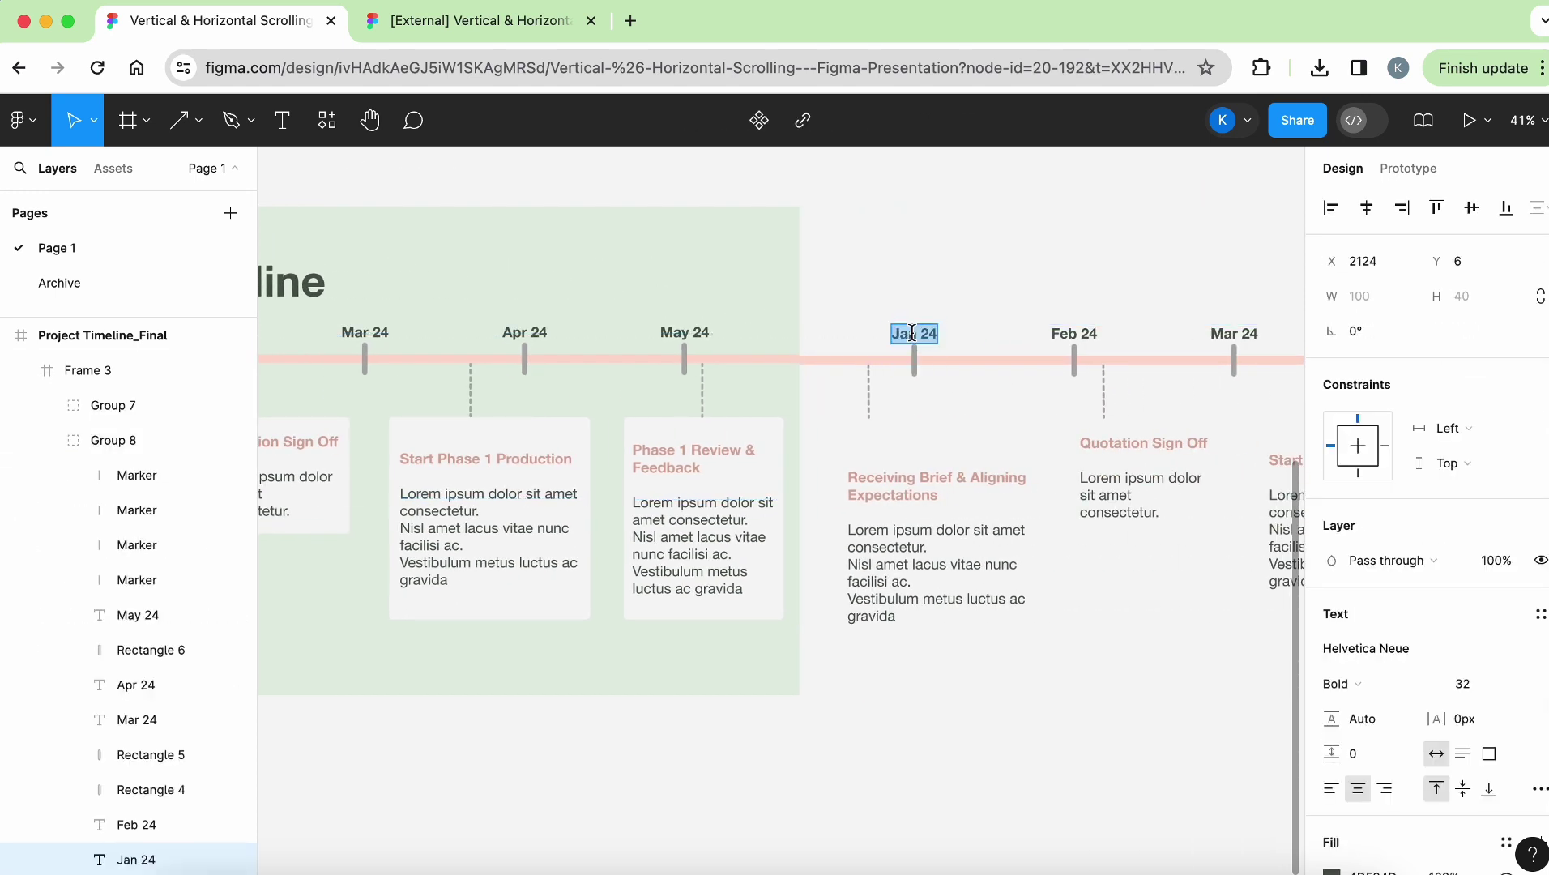
click(908, 333)
key(BackSpace)
text(u)
click(1072, 335)
text(July)
click(1226, 335)
double_click(1241, 337)
text(Aug)
key(Escape)
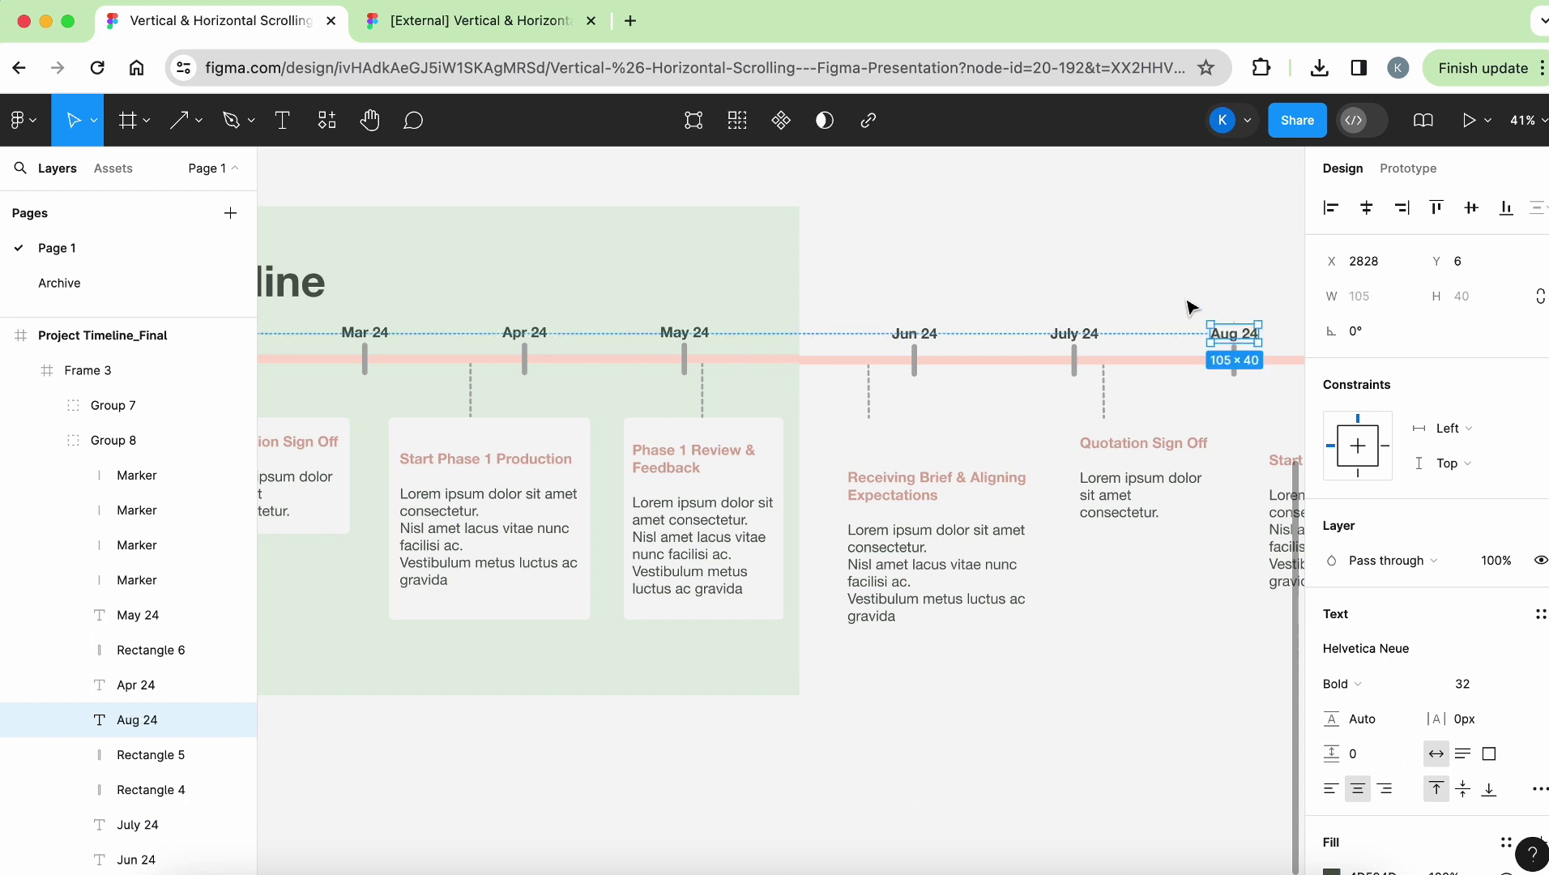
click(1060, 726)
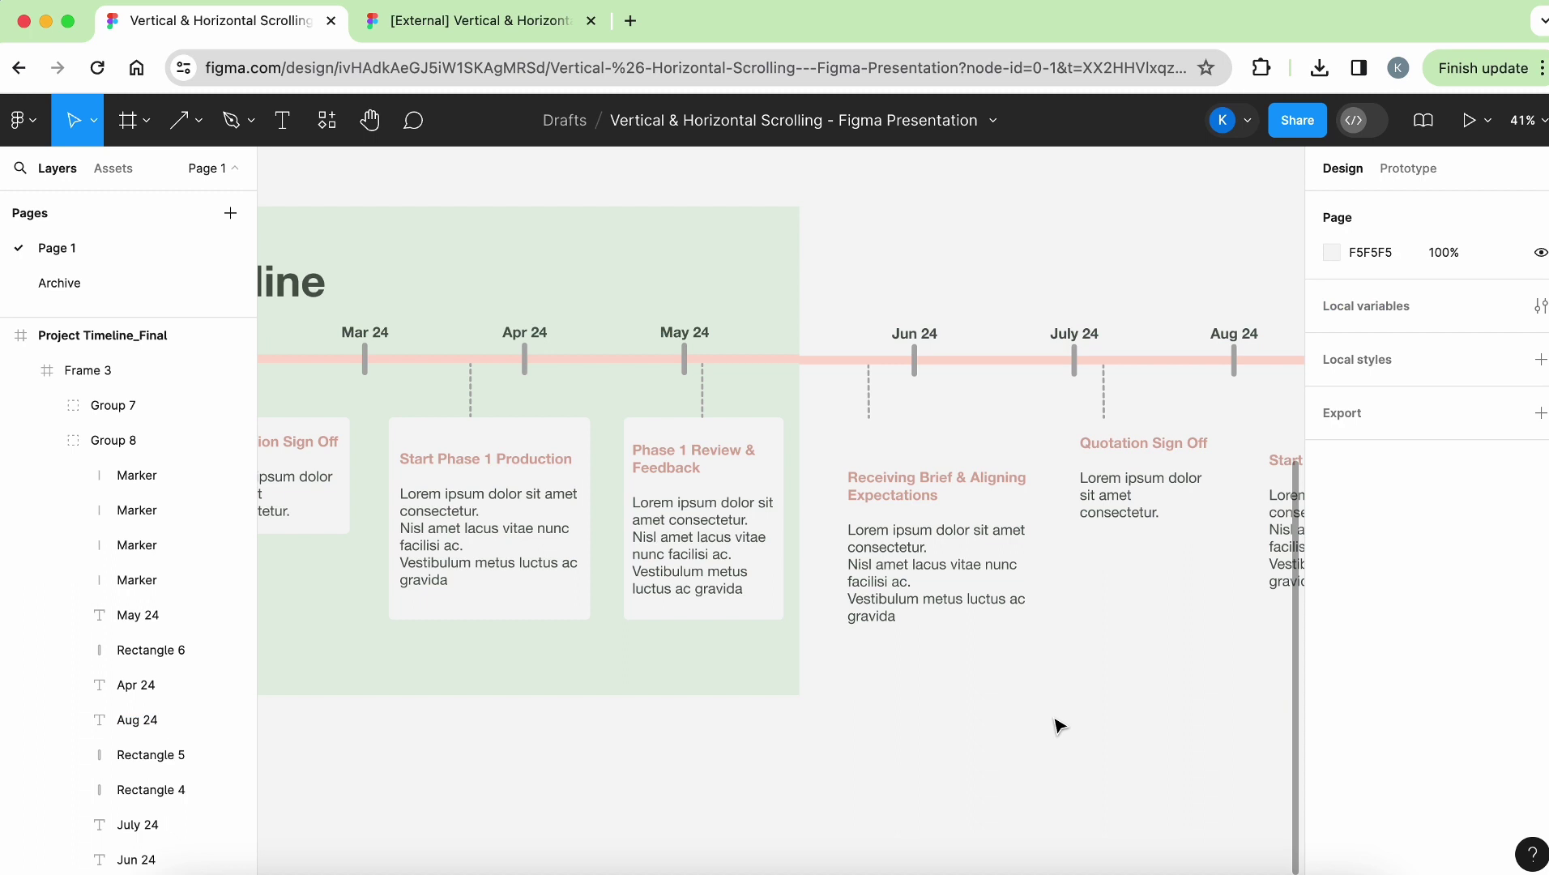
Step: Delete the copied Jun–Aug timeline group, leaving only the Jan–May 24 milestones
scroll(1059, 725, left, 5)
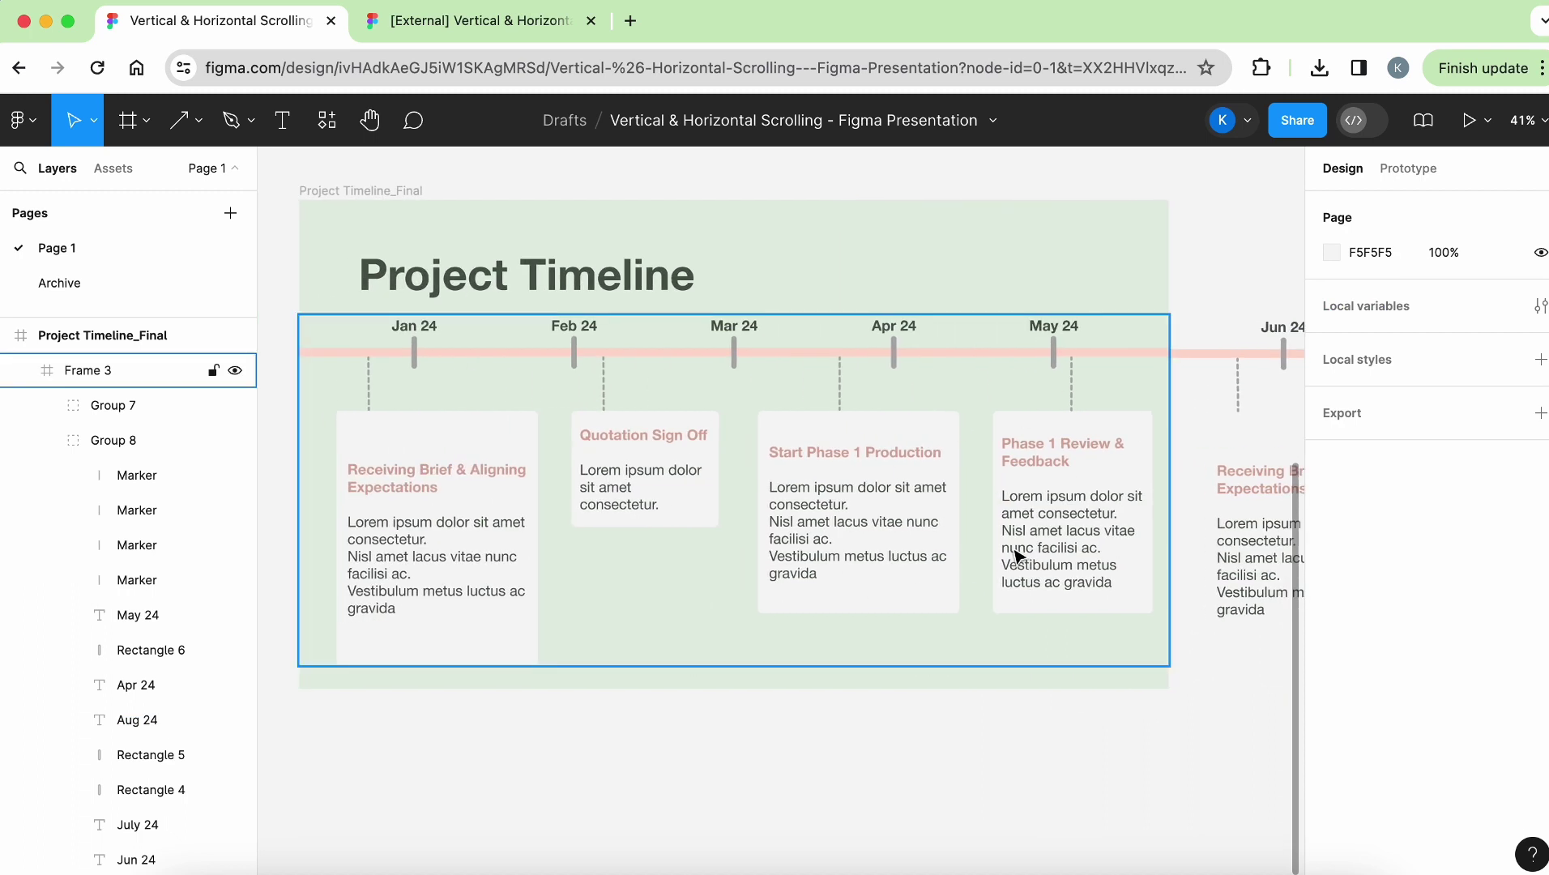
scroll(1215, 460, down, 2)
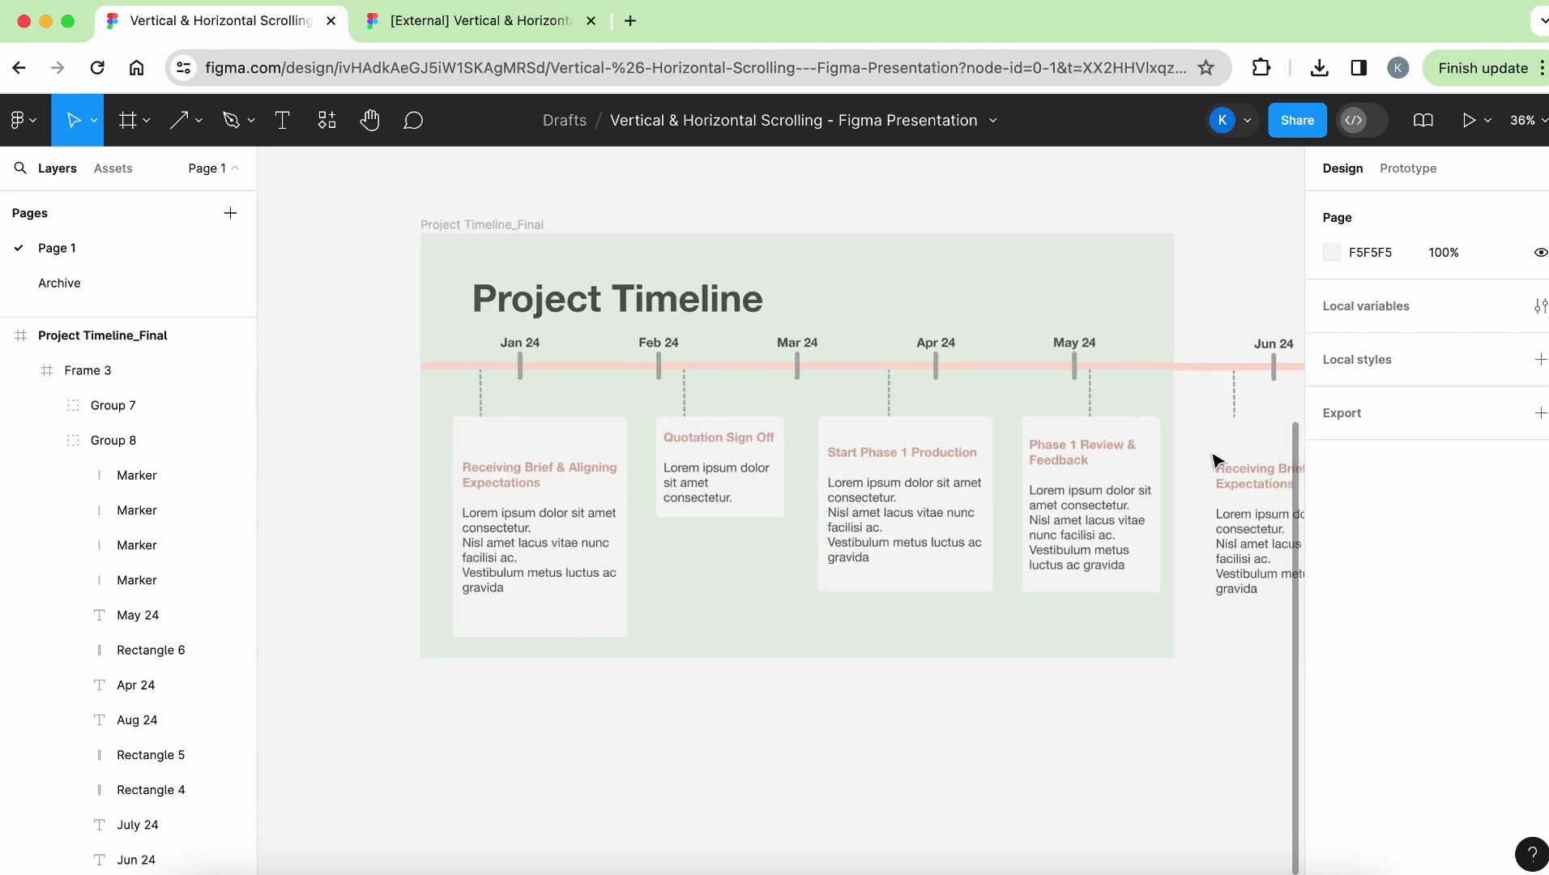
scroll(1217, 457, right, 5)
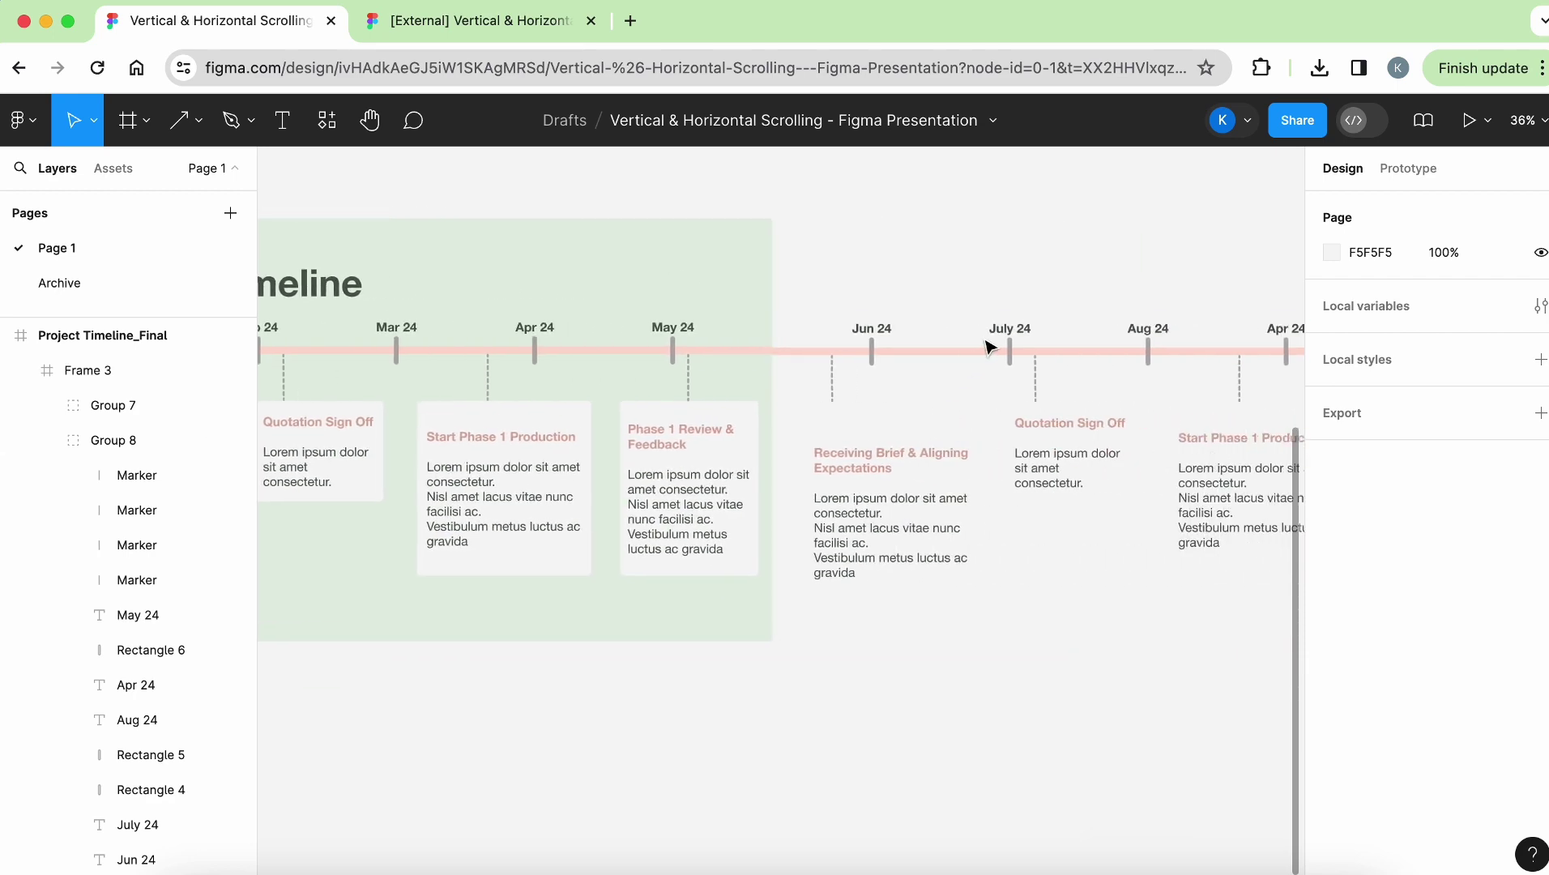
click(1013, 351)
key(Delete)
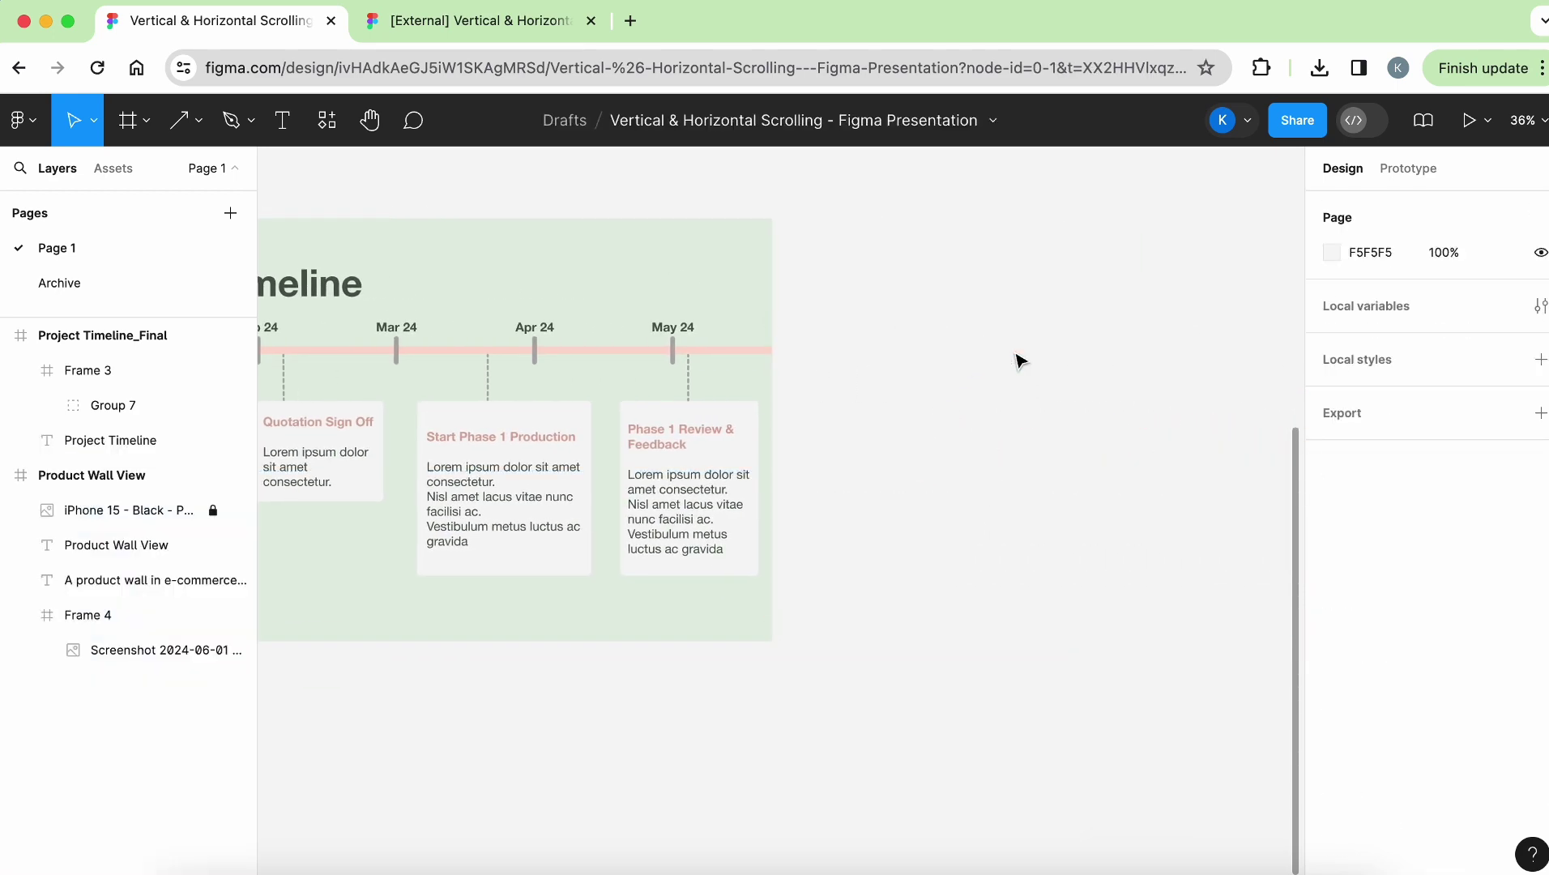
scroll(1021, 359, left, 5)
Step: Duplicate Frame 3 with Cmd+D and drag the 1920×773 copy, Frame 4, beside the original
click(1020, 359)
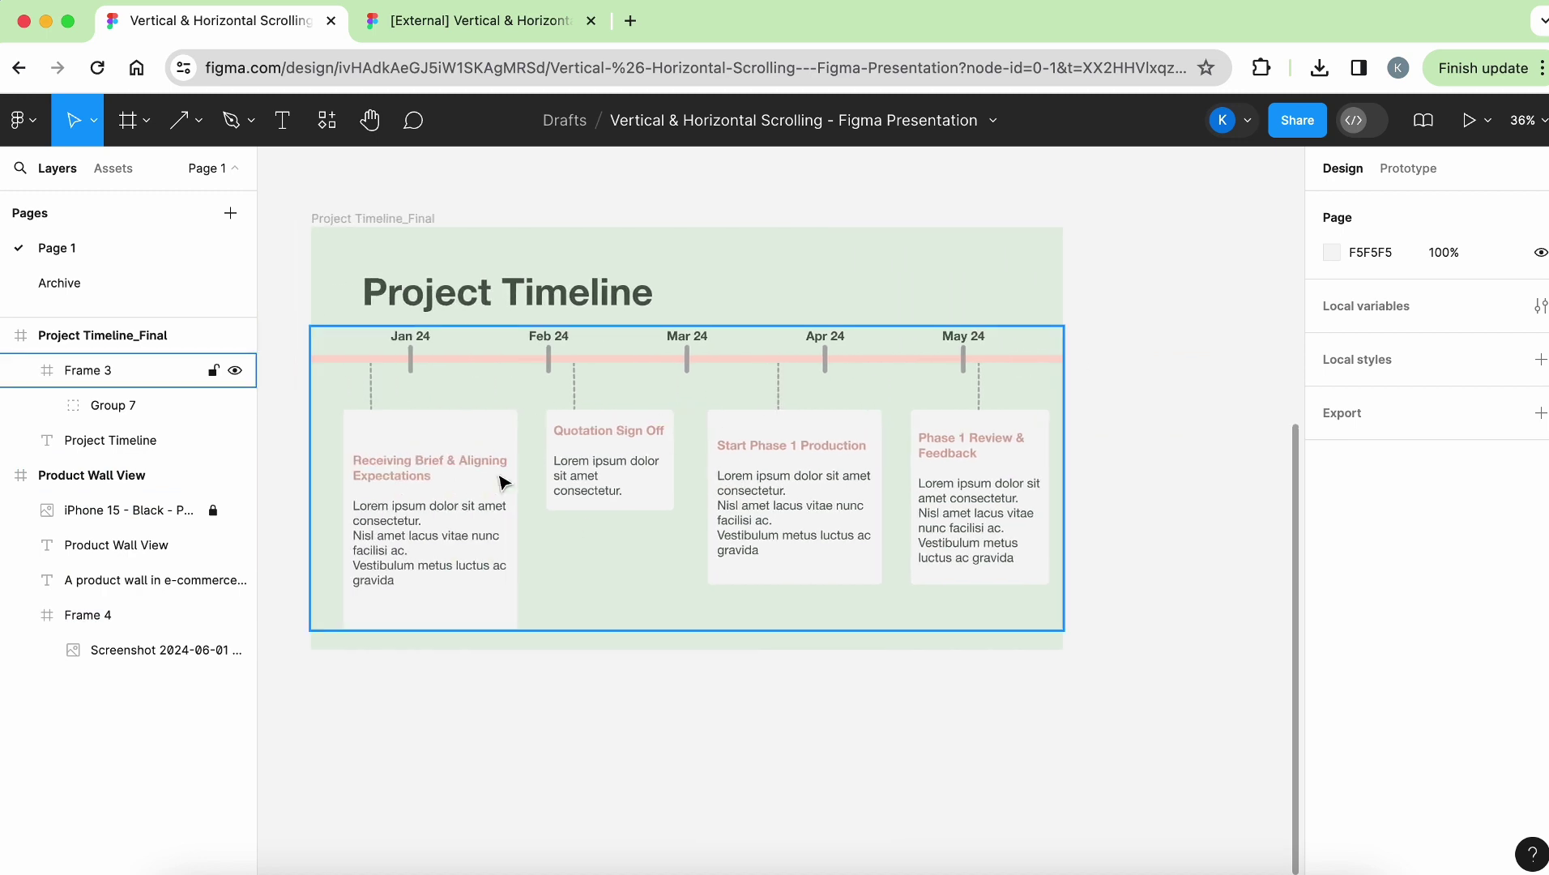
click(435, 450)
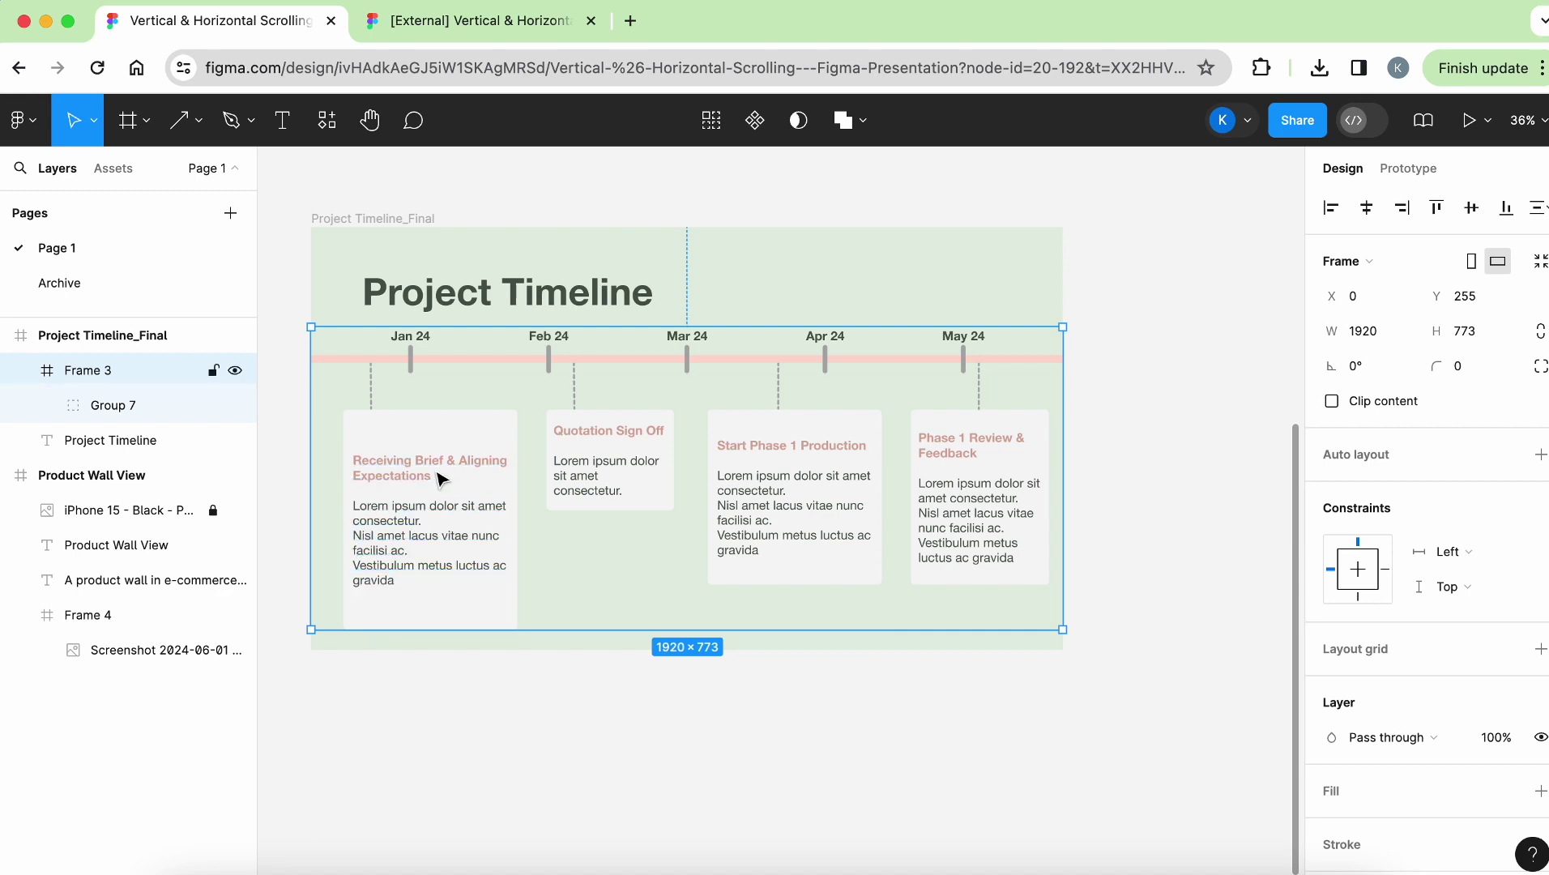
key(super+d)
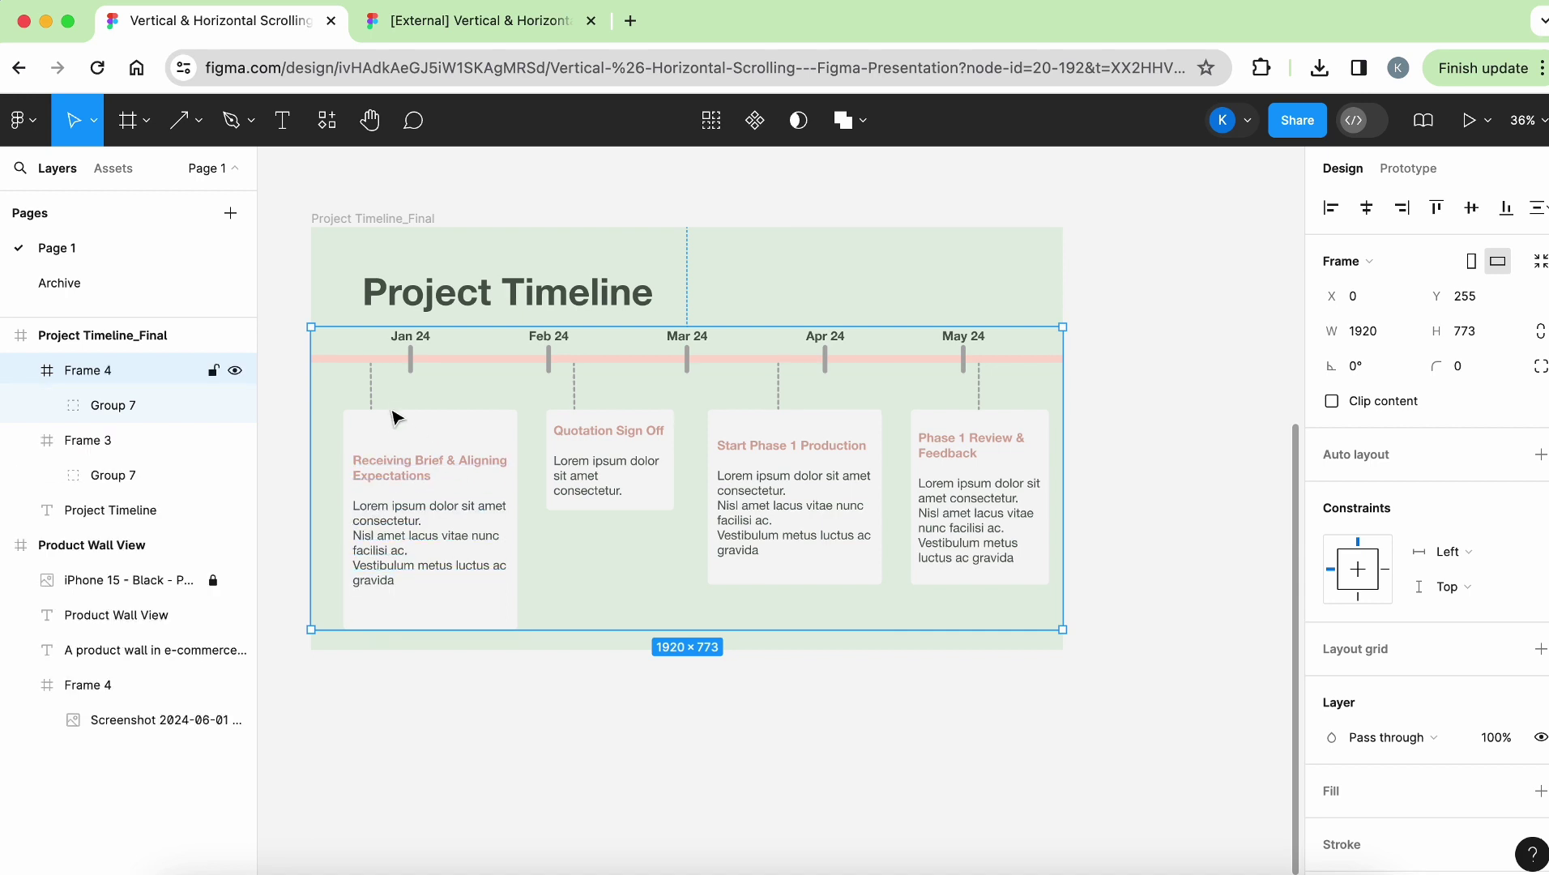
drag(337, 392, 1093, 390)
click(1009, 733)
scroll(1005, 734, right, 3)
scroll(1005, 733, right, 2)
scroll(913, 622, left, 4)
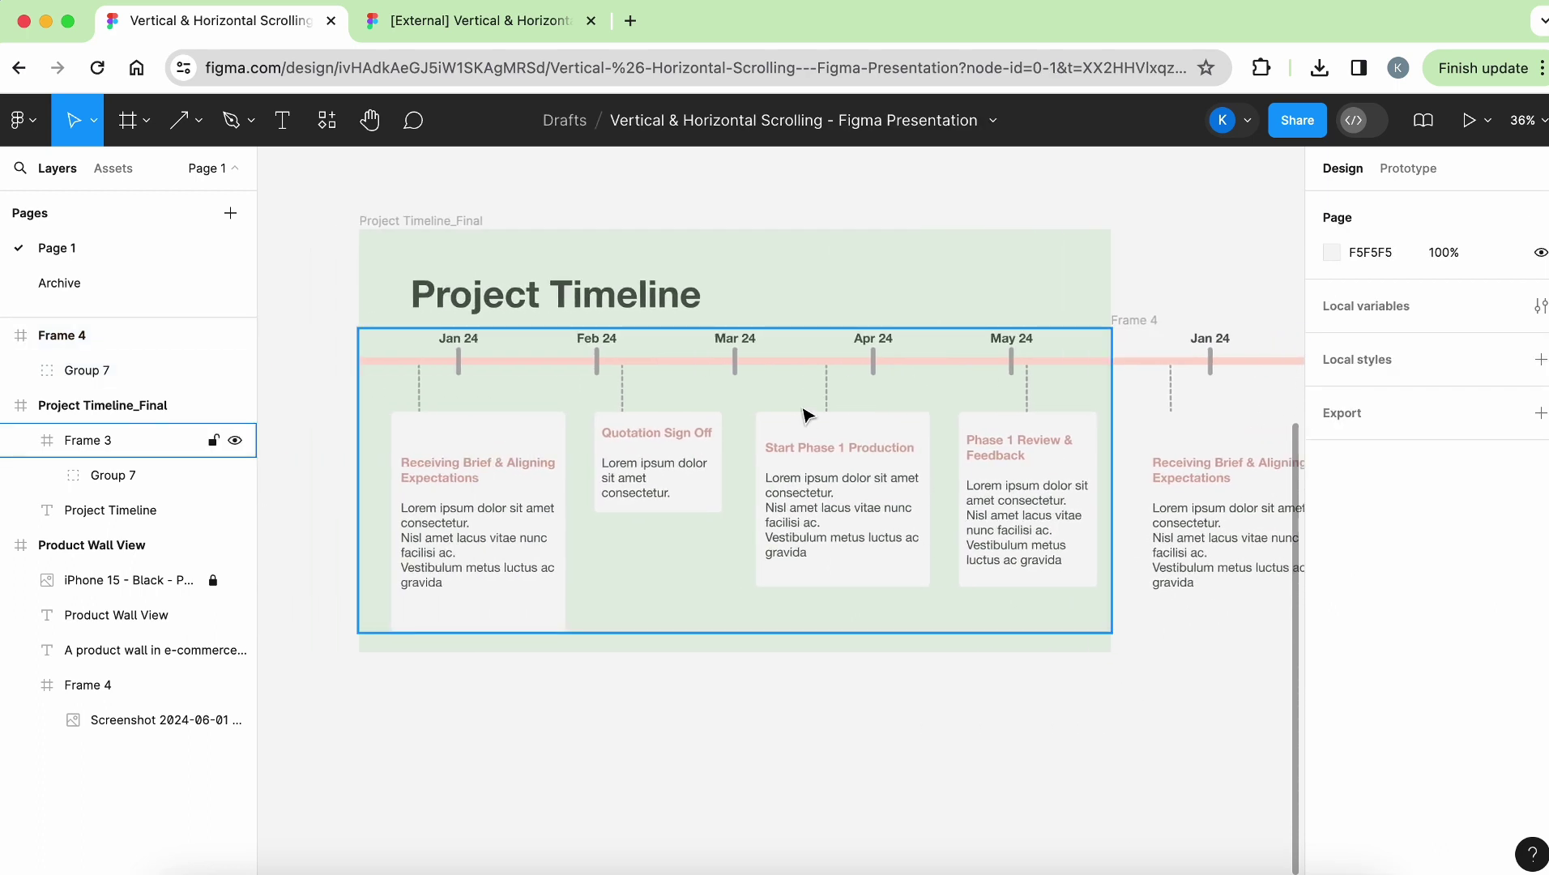
scroll(1017, 400, right, 5)
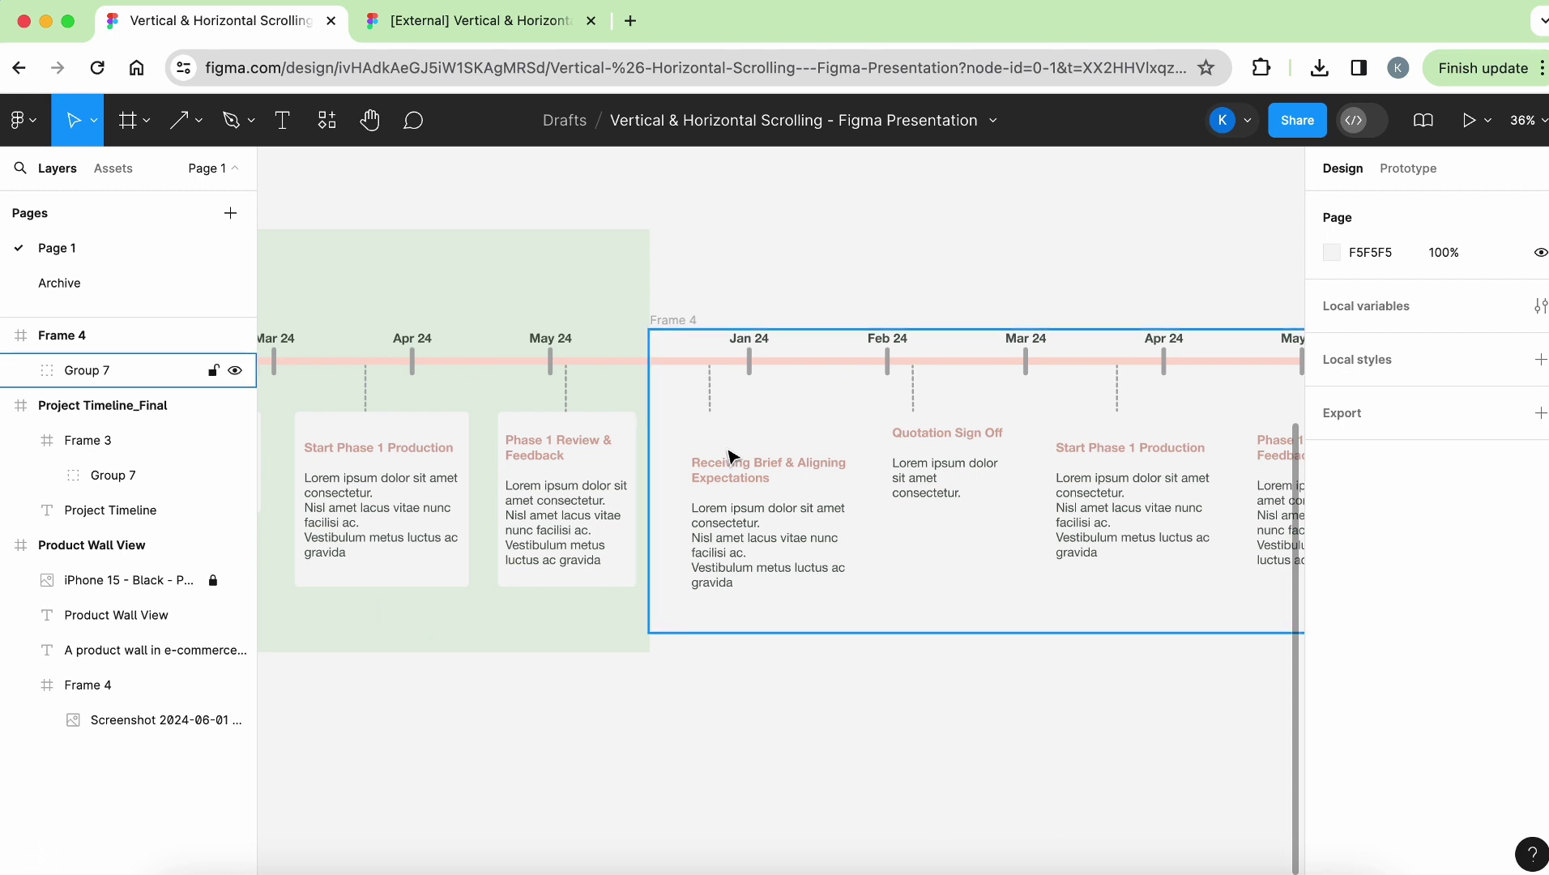
Step: Shift Group 7 in Frame 4 left, then move the Start Phase 1 Production and Phase 1 Review & Feedback cards left
drag(739, 470, 698, 489)
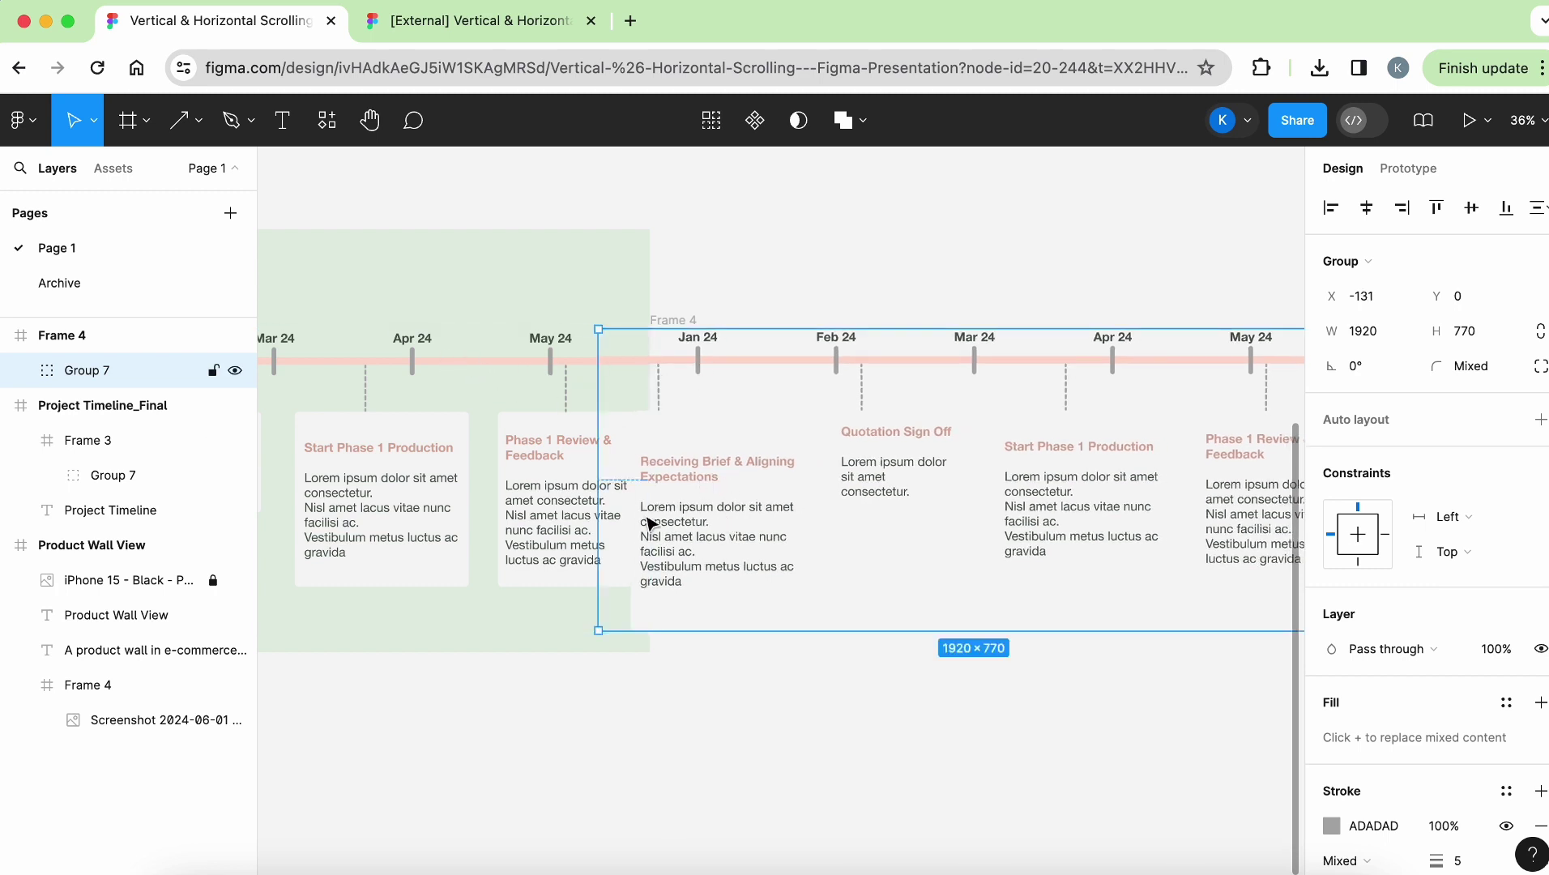
click(538, 475)
scroll(538, 476, left, 5)
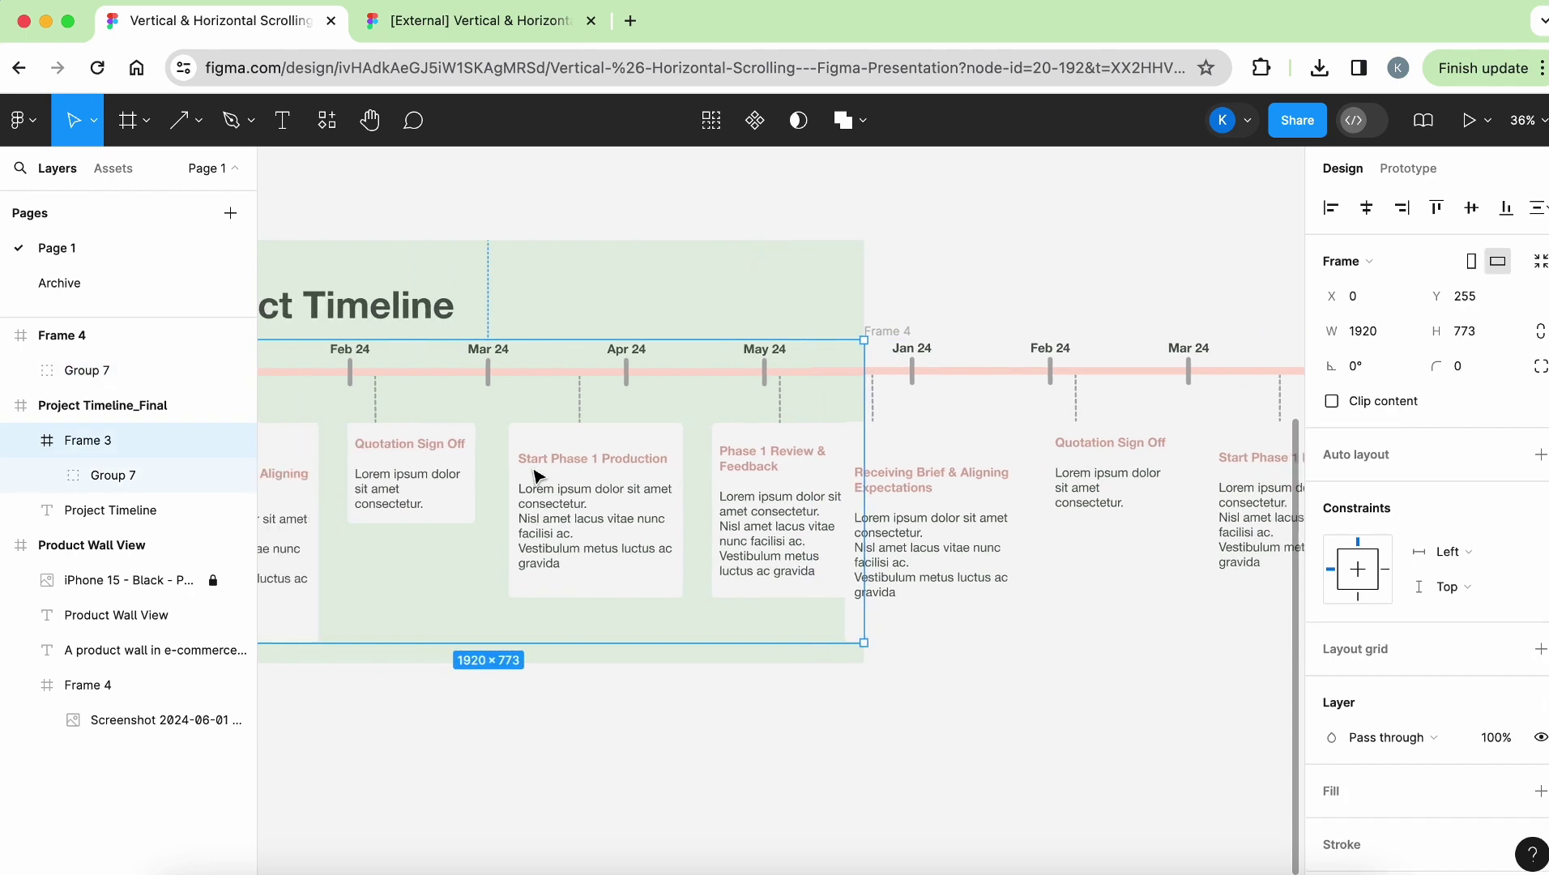
click(656, 501)
double_click(656, 501)
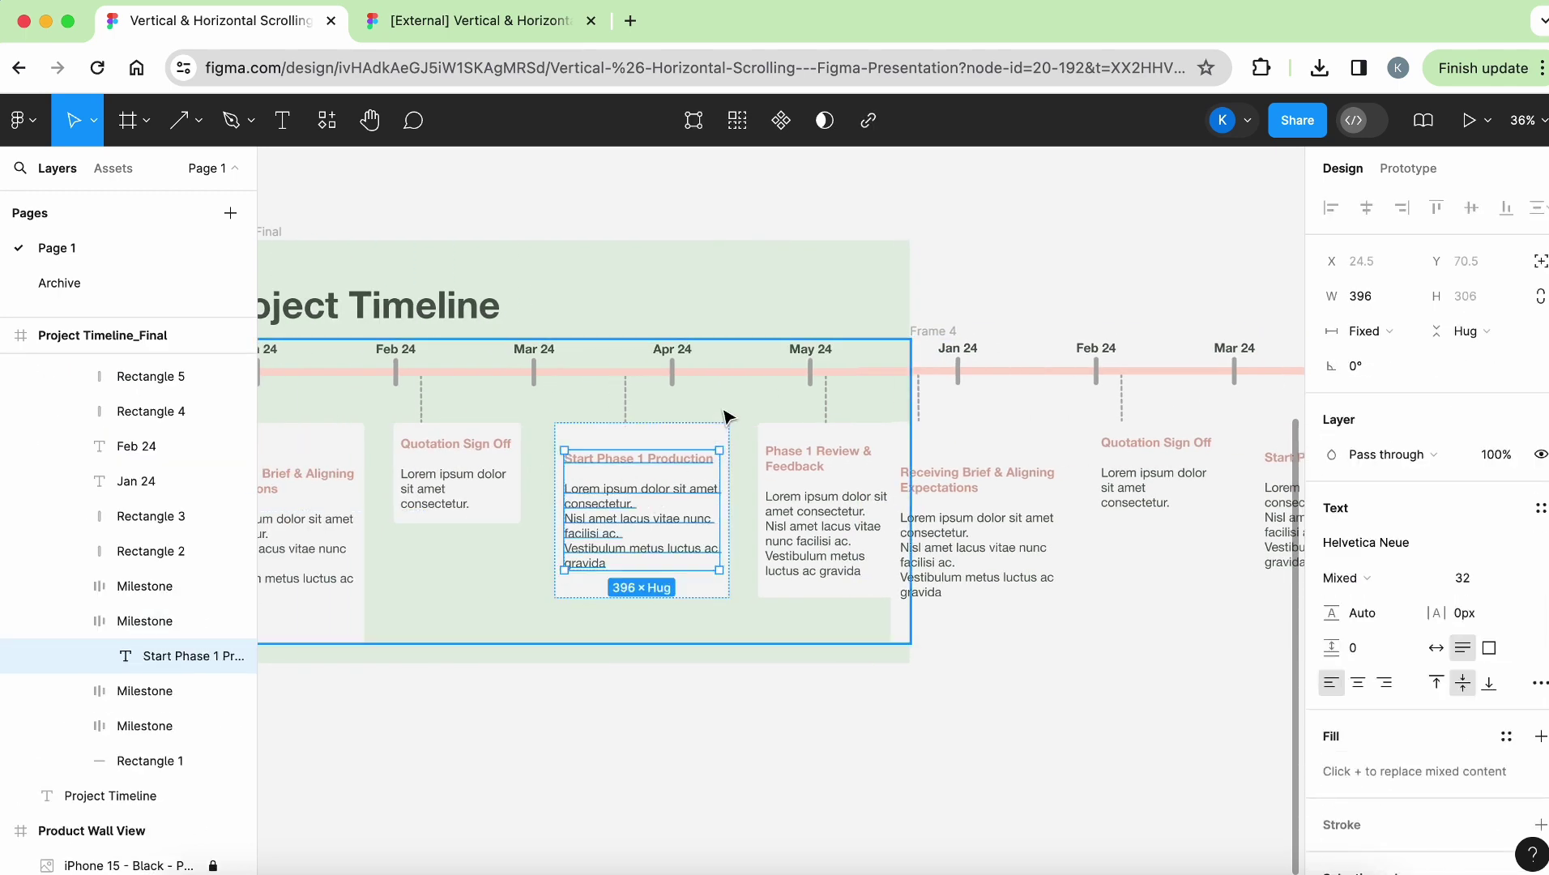
click(709, 440)
click(705, 442)
click(705, 442)
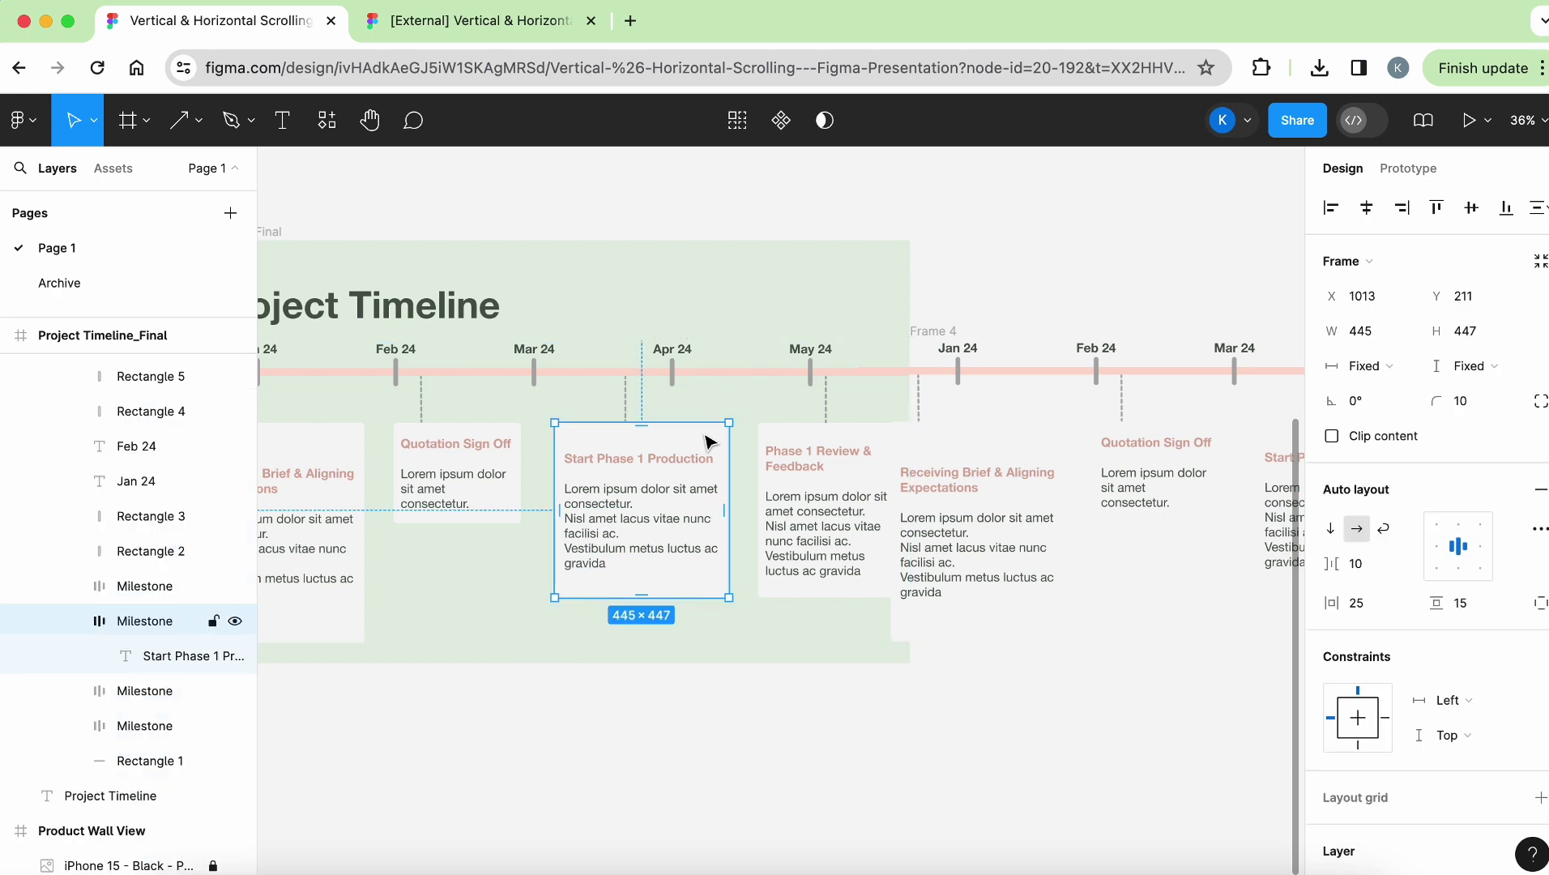
drag(709, 439, 684, 439)
click(813, 439)
drag(802, 439, 780, 439)
Step: Try nudging Frame 4's timeline group further left, undo it, and reselect Frames 4 and 3
click(927, 444)
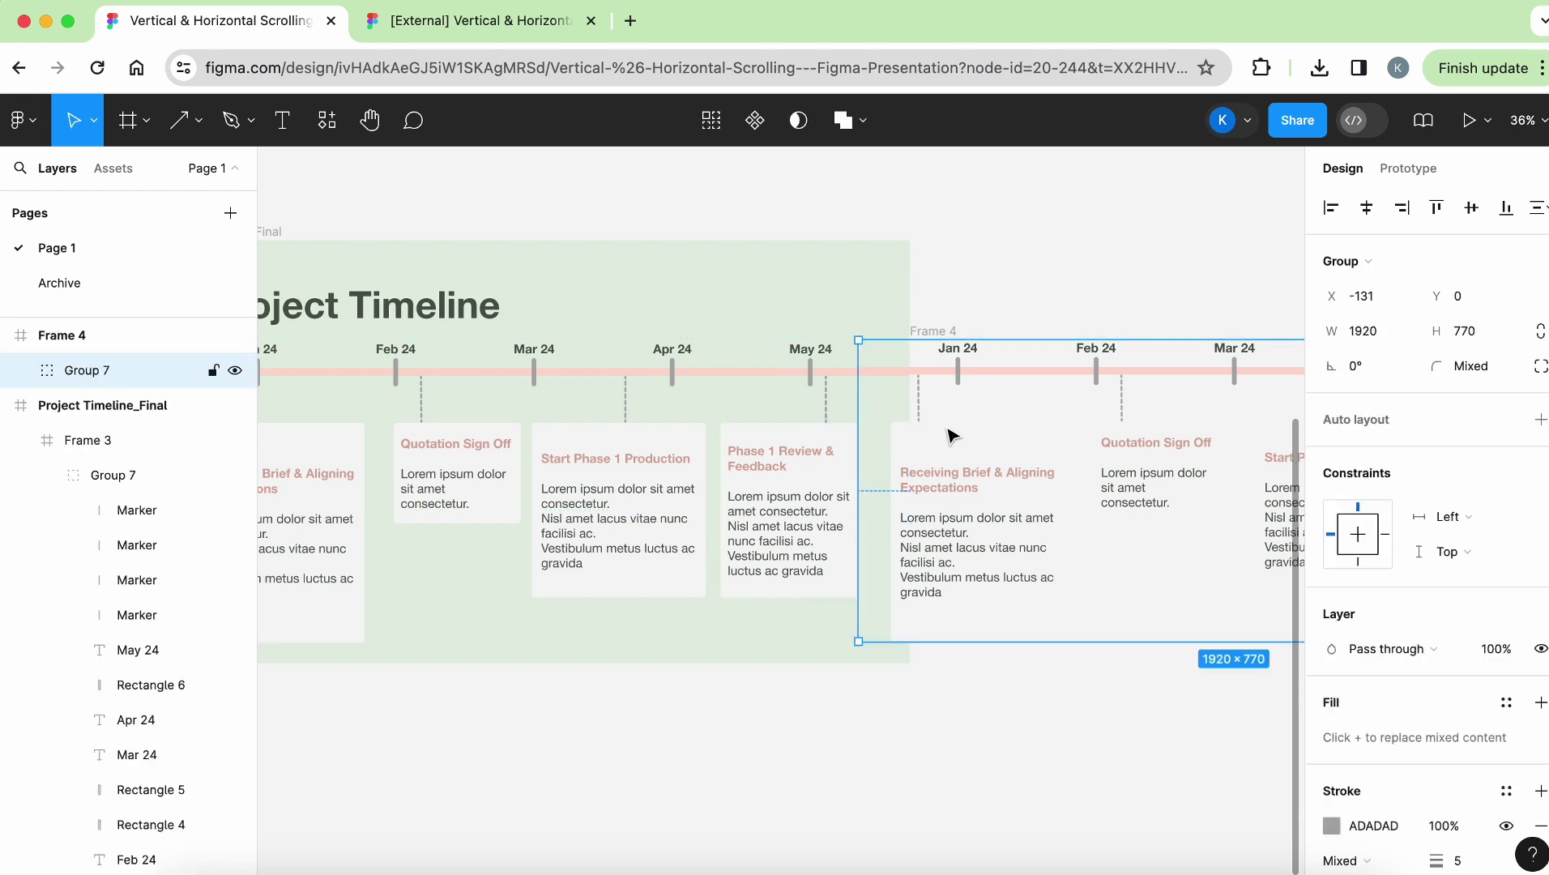
drag(953, 435, 933, 435)
key(ctrl+z)
click(881, 701)
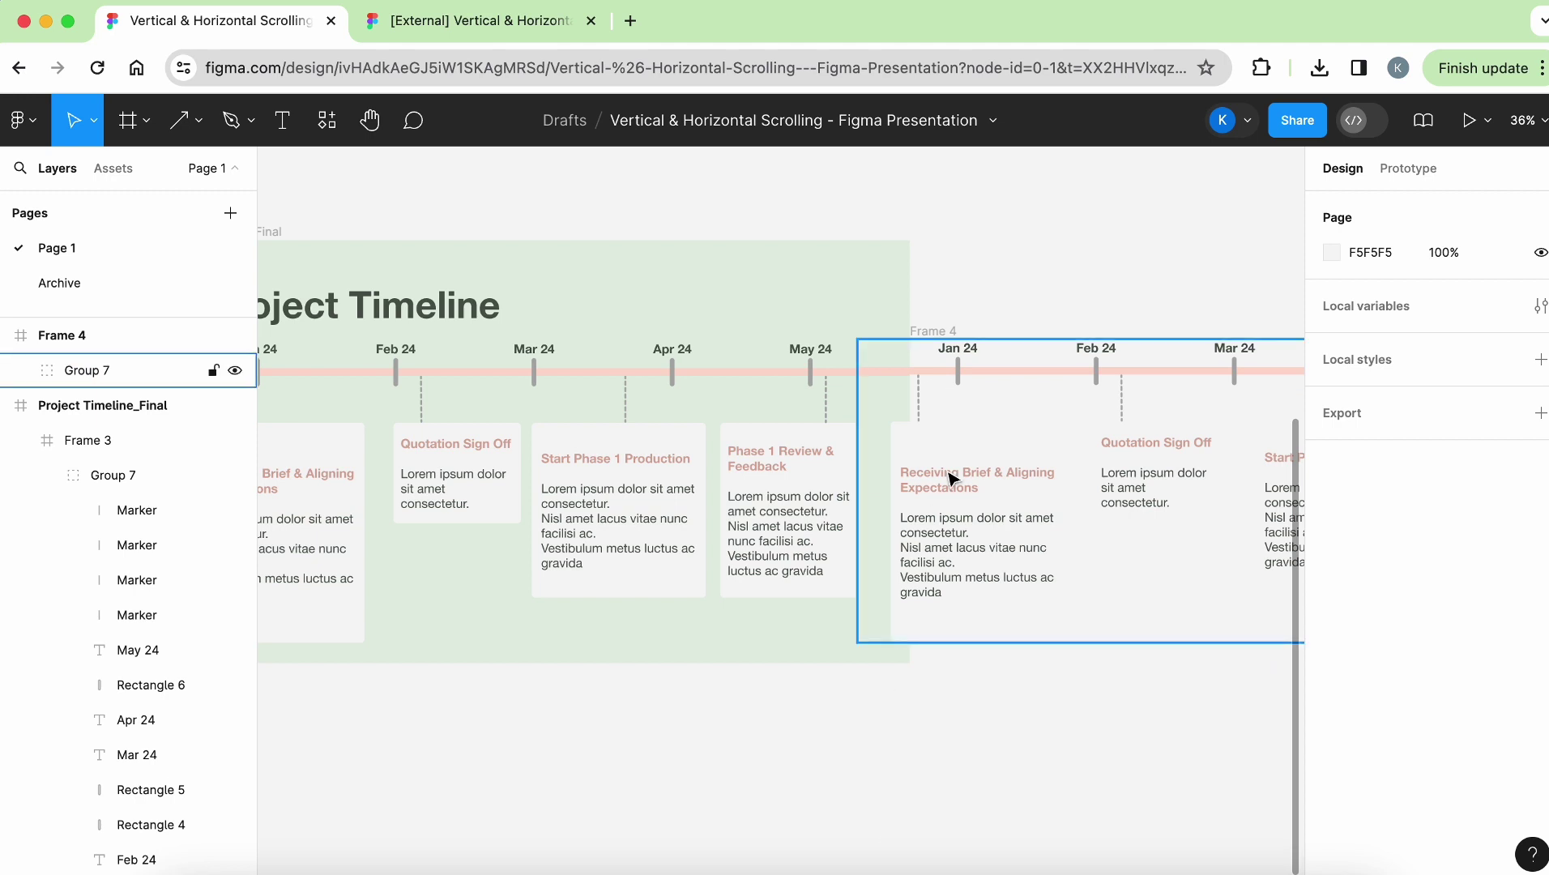
click(953, 334)
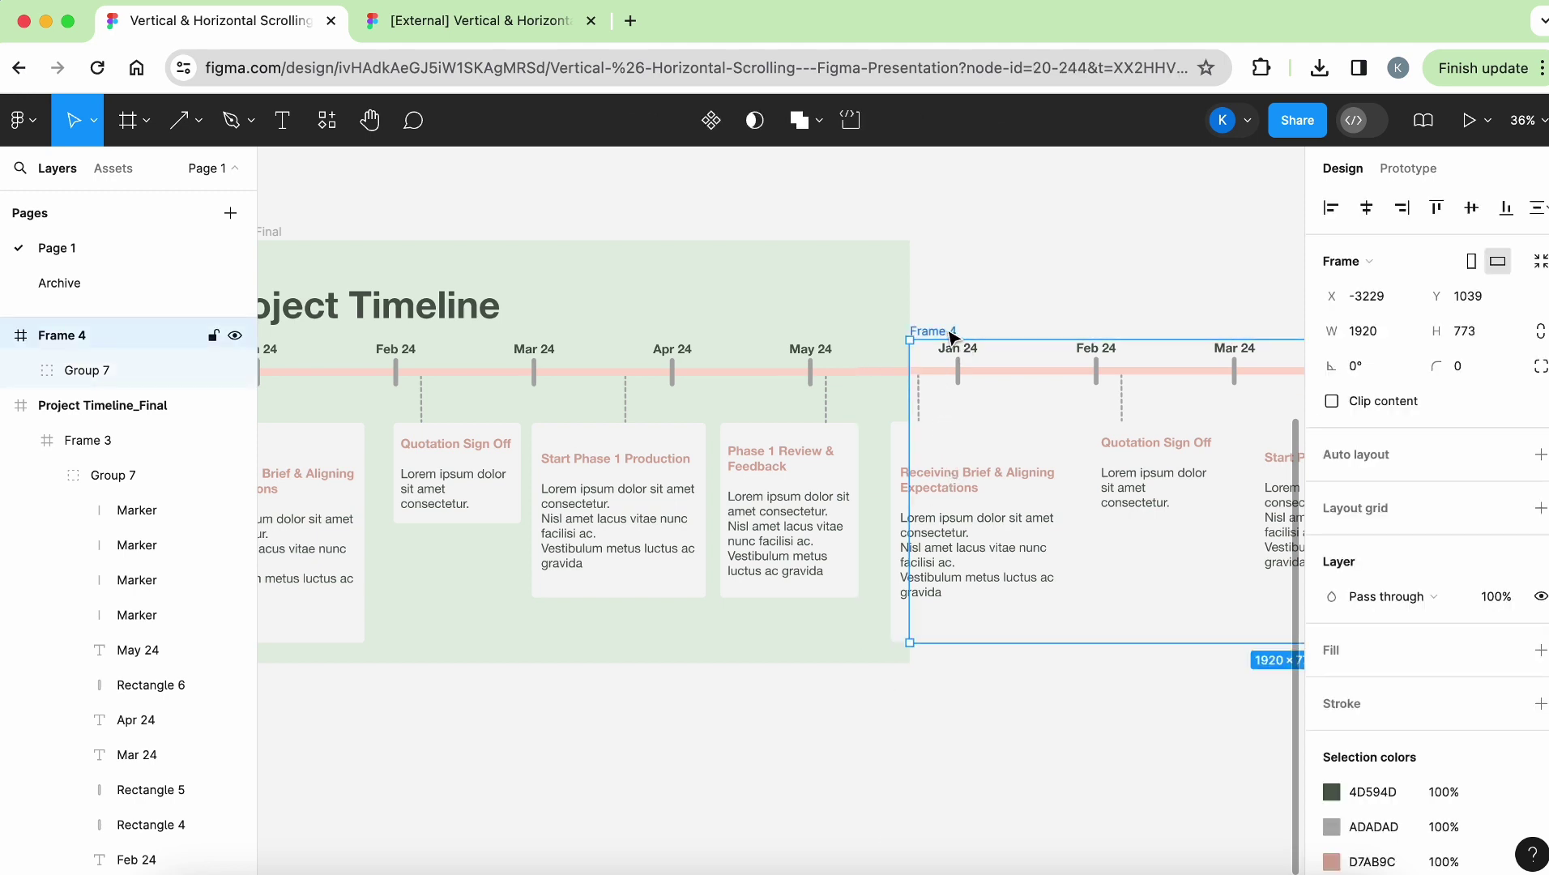
scroll(940, 340, left, 5)
click(681, 436)
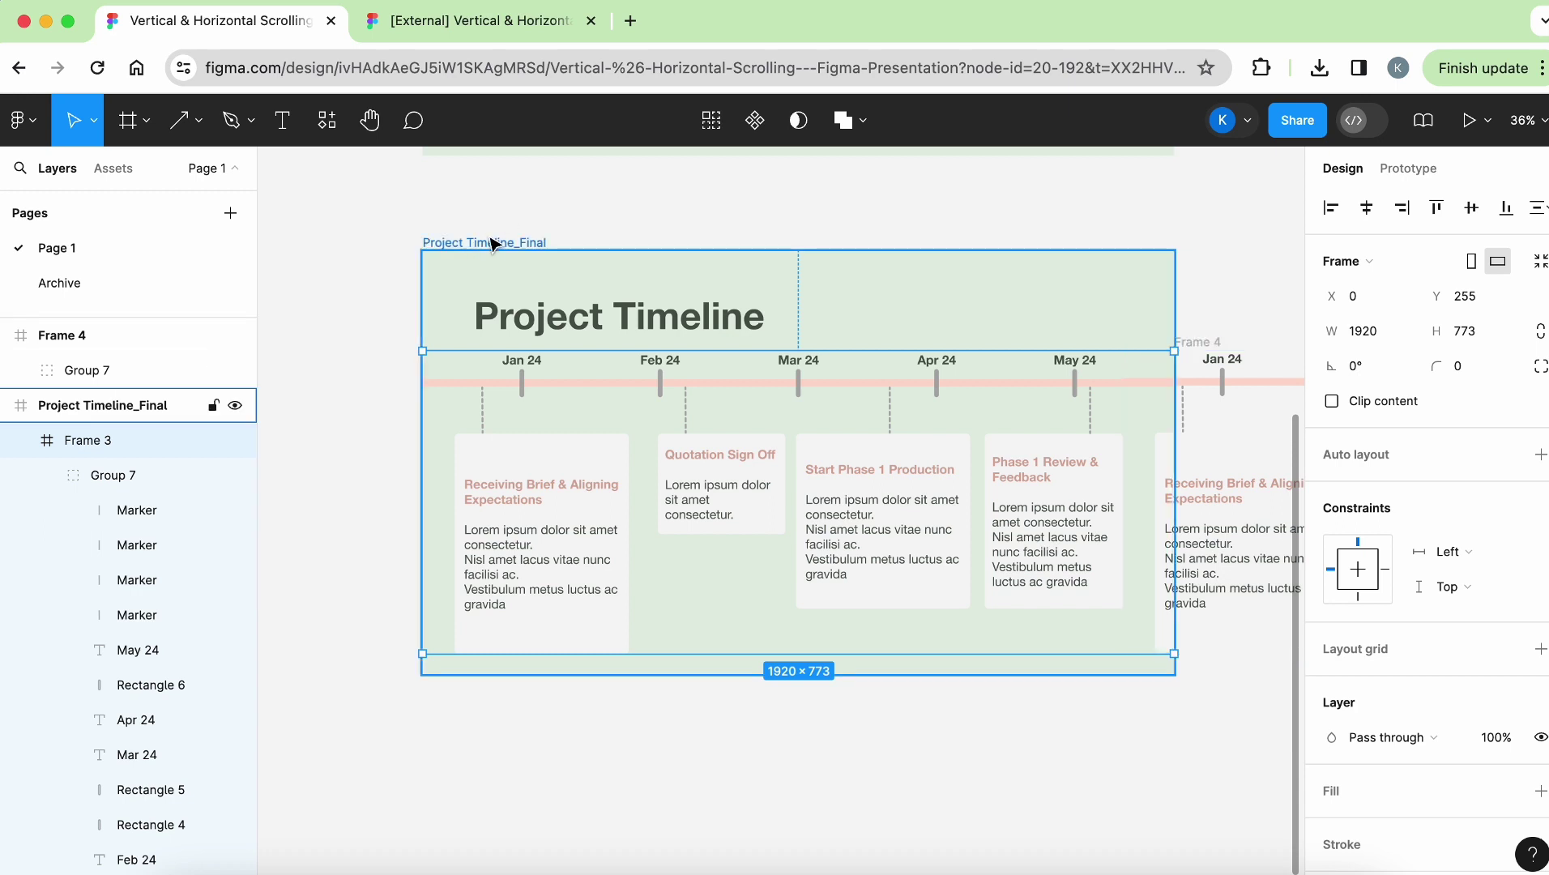
click(87, 342)
click(21, 440)
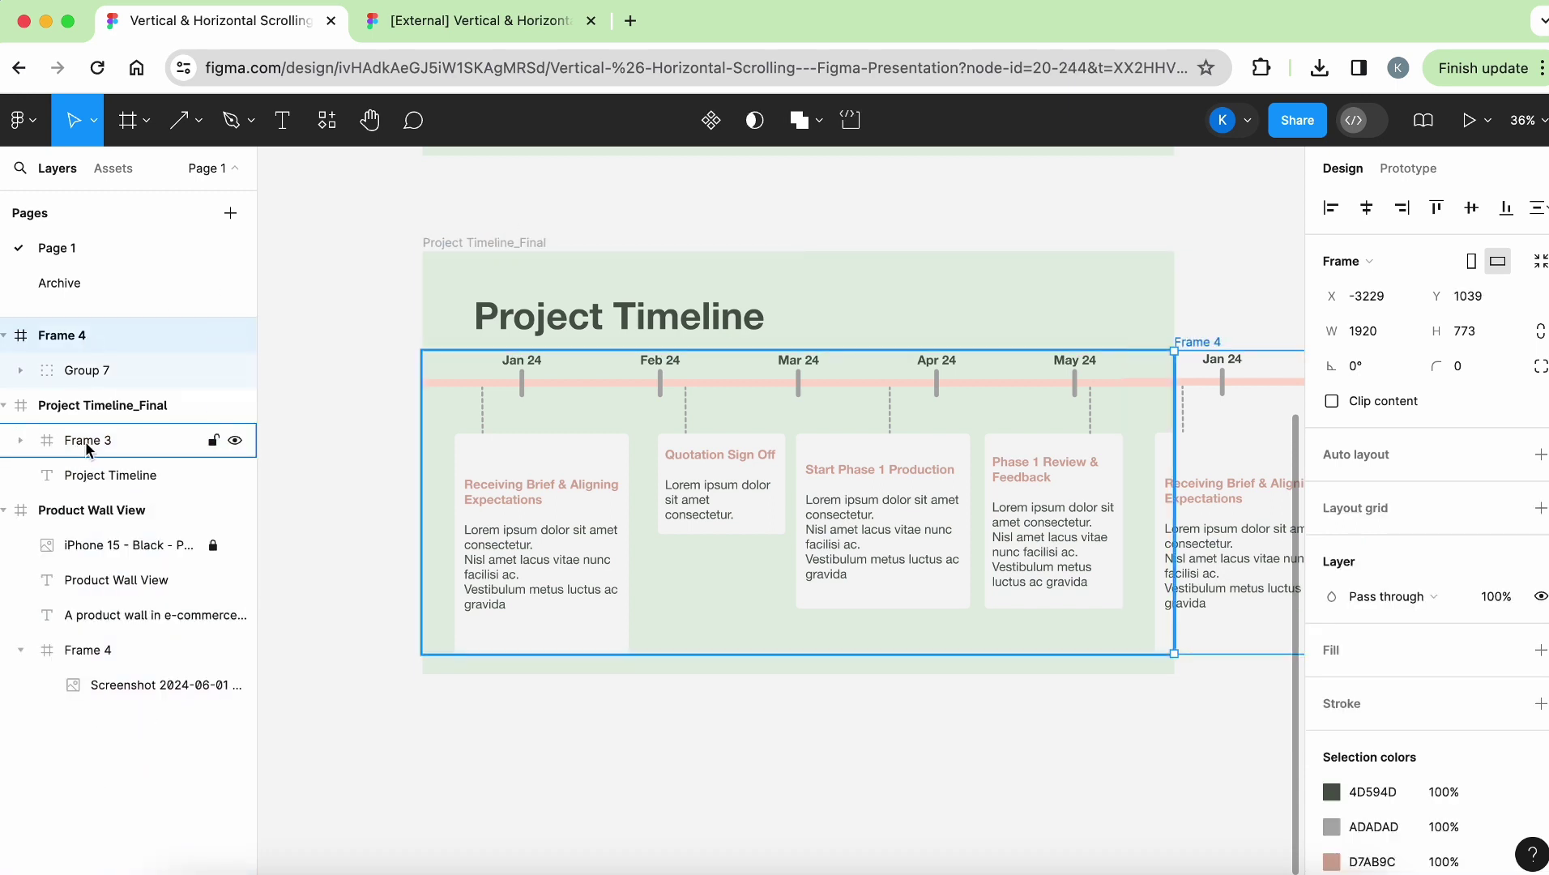
drag(85, 336, 88, 453)
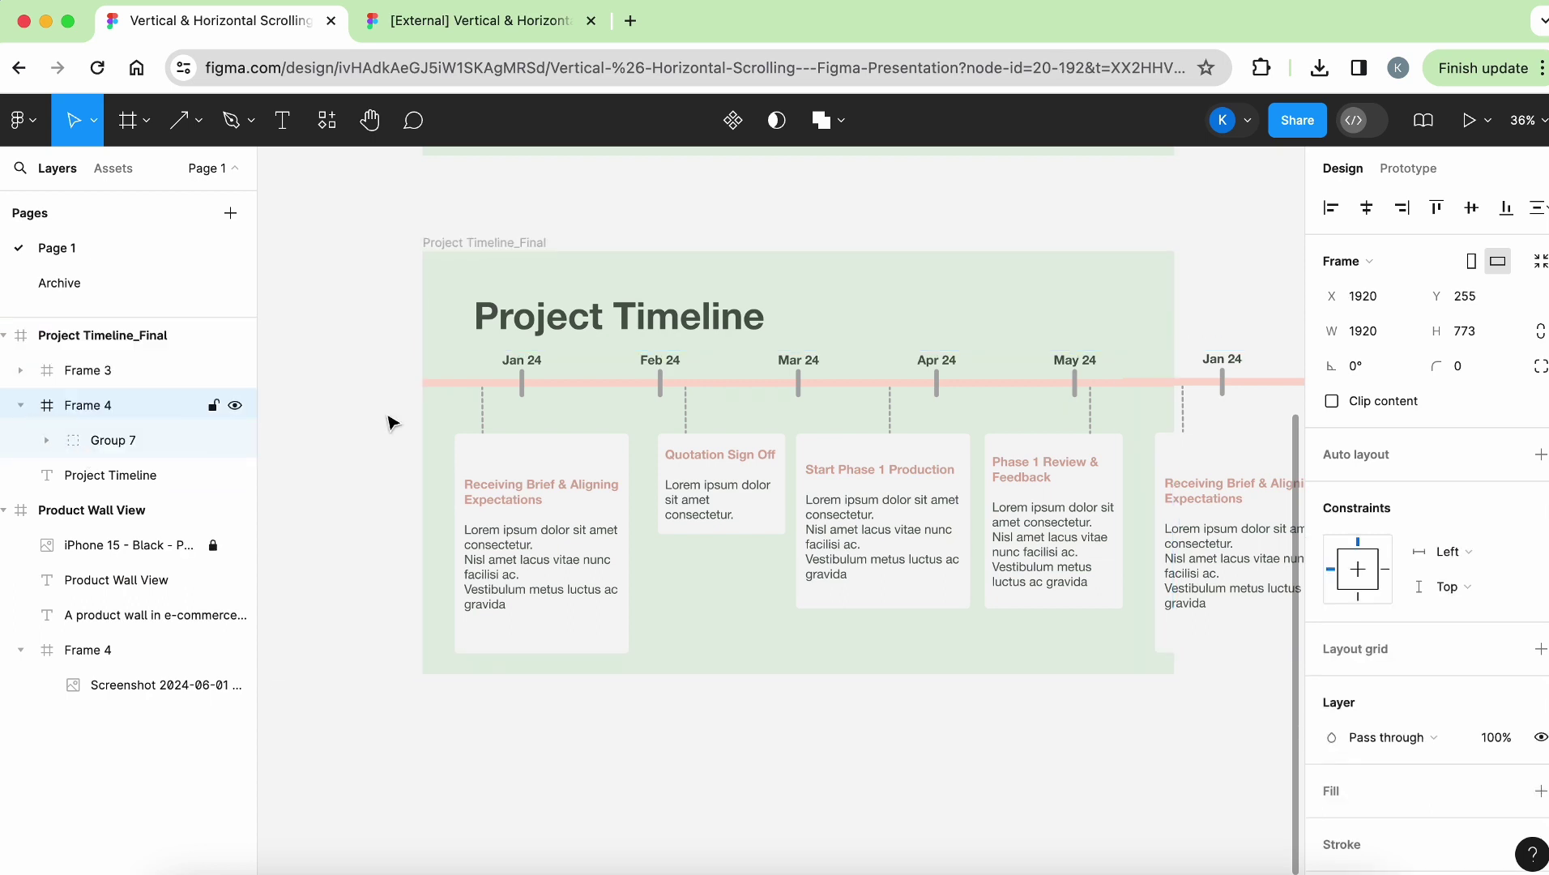
click(22, 405)
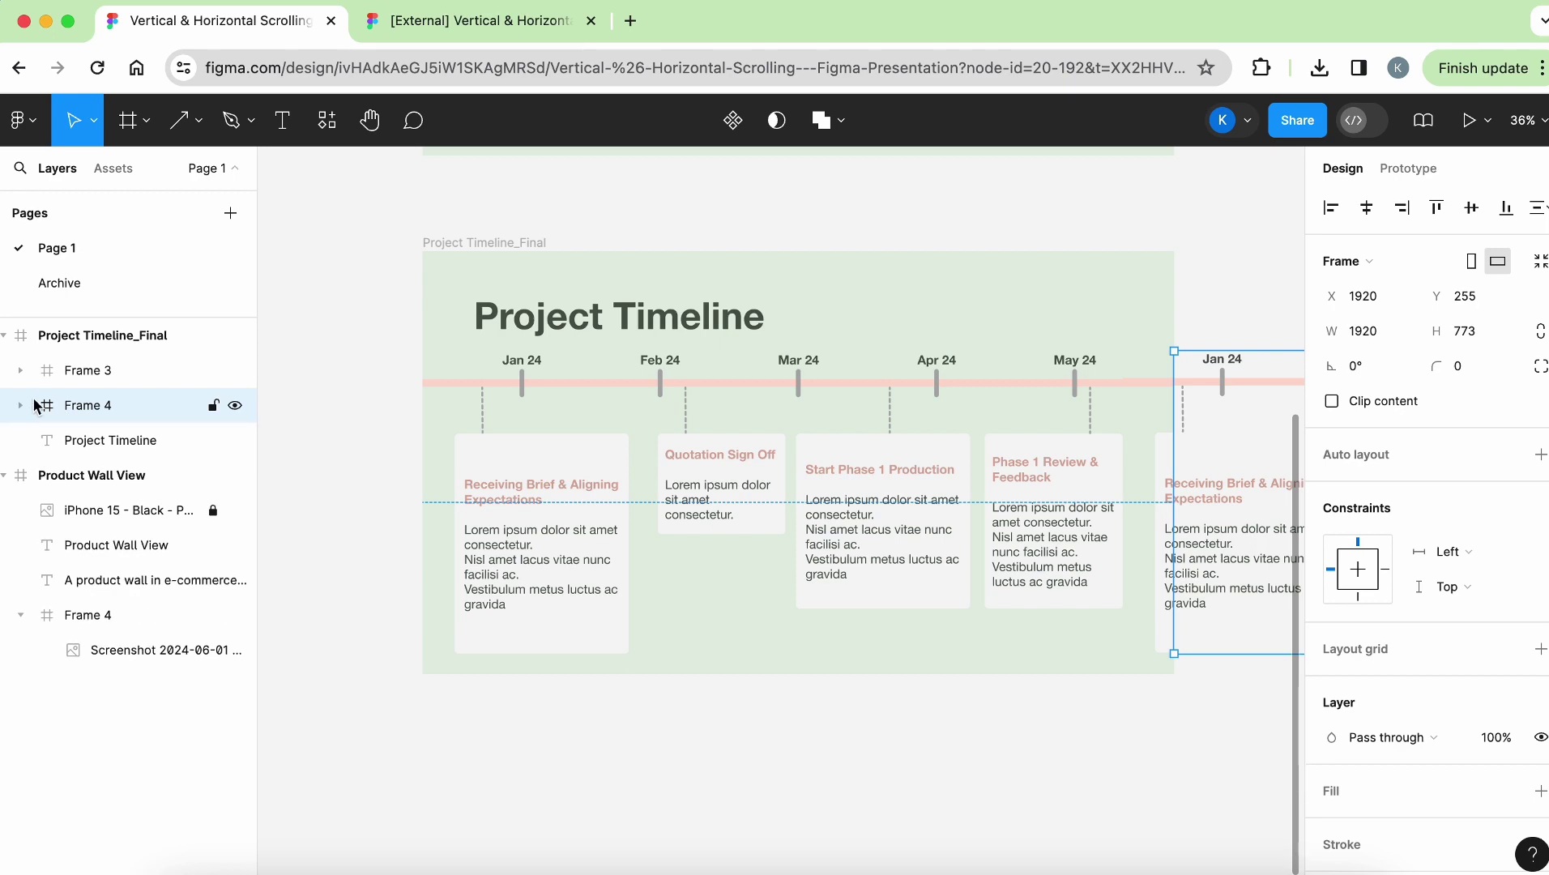
click(236, 371)
click(238, 371)
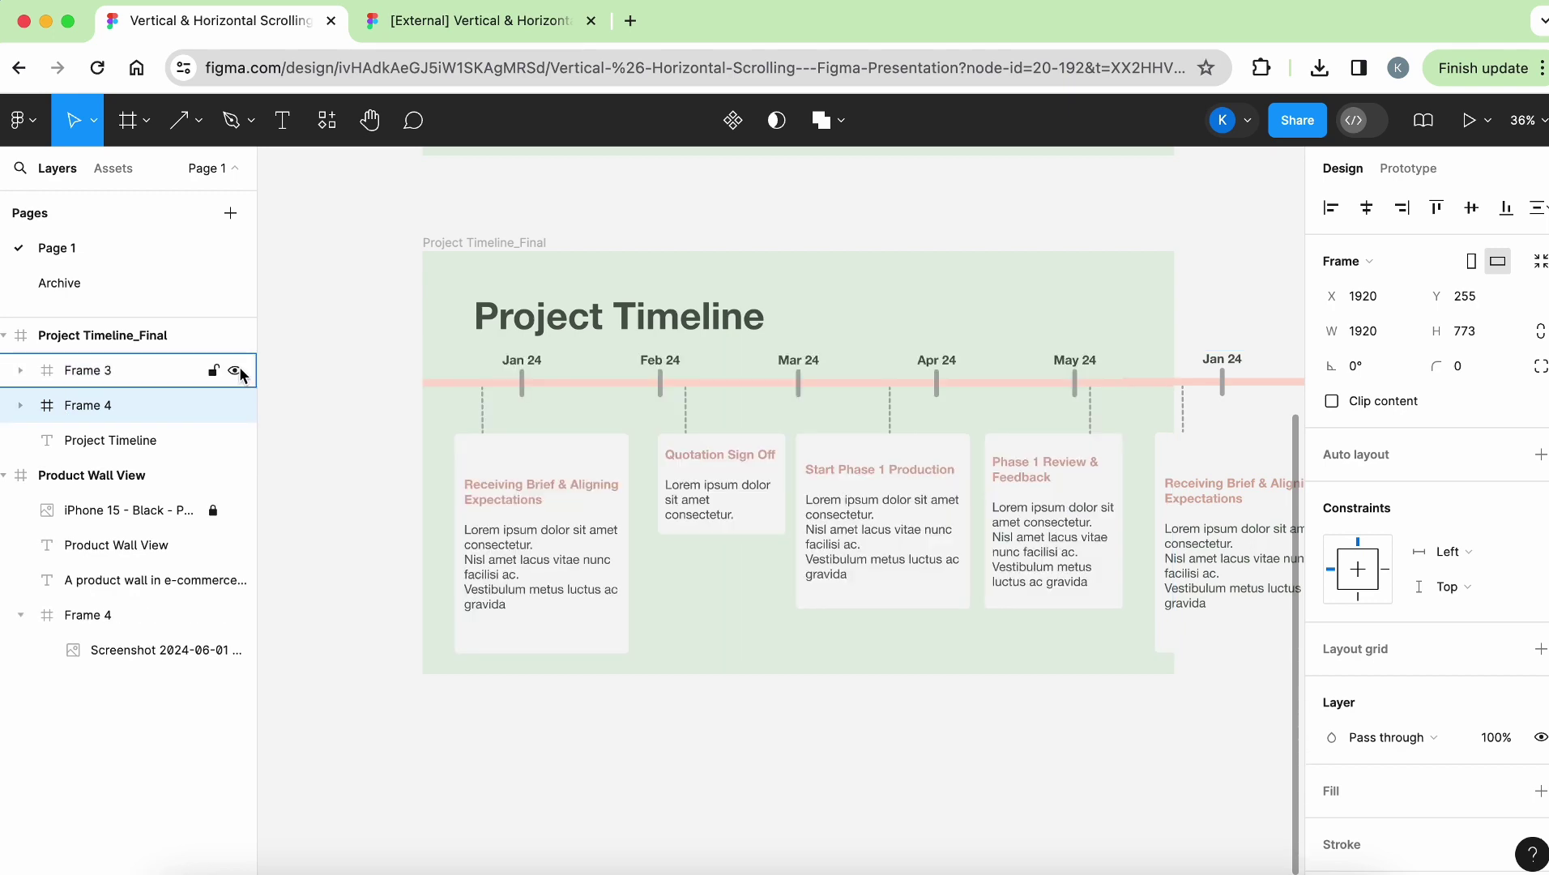
scroll(389, 468, down, 3)
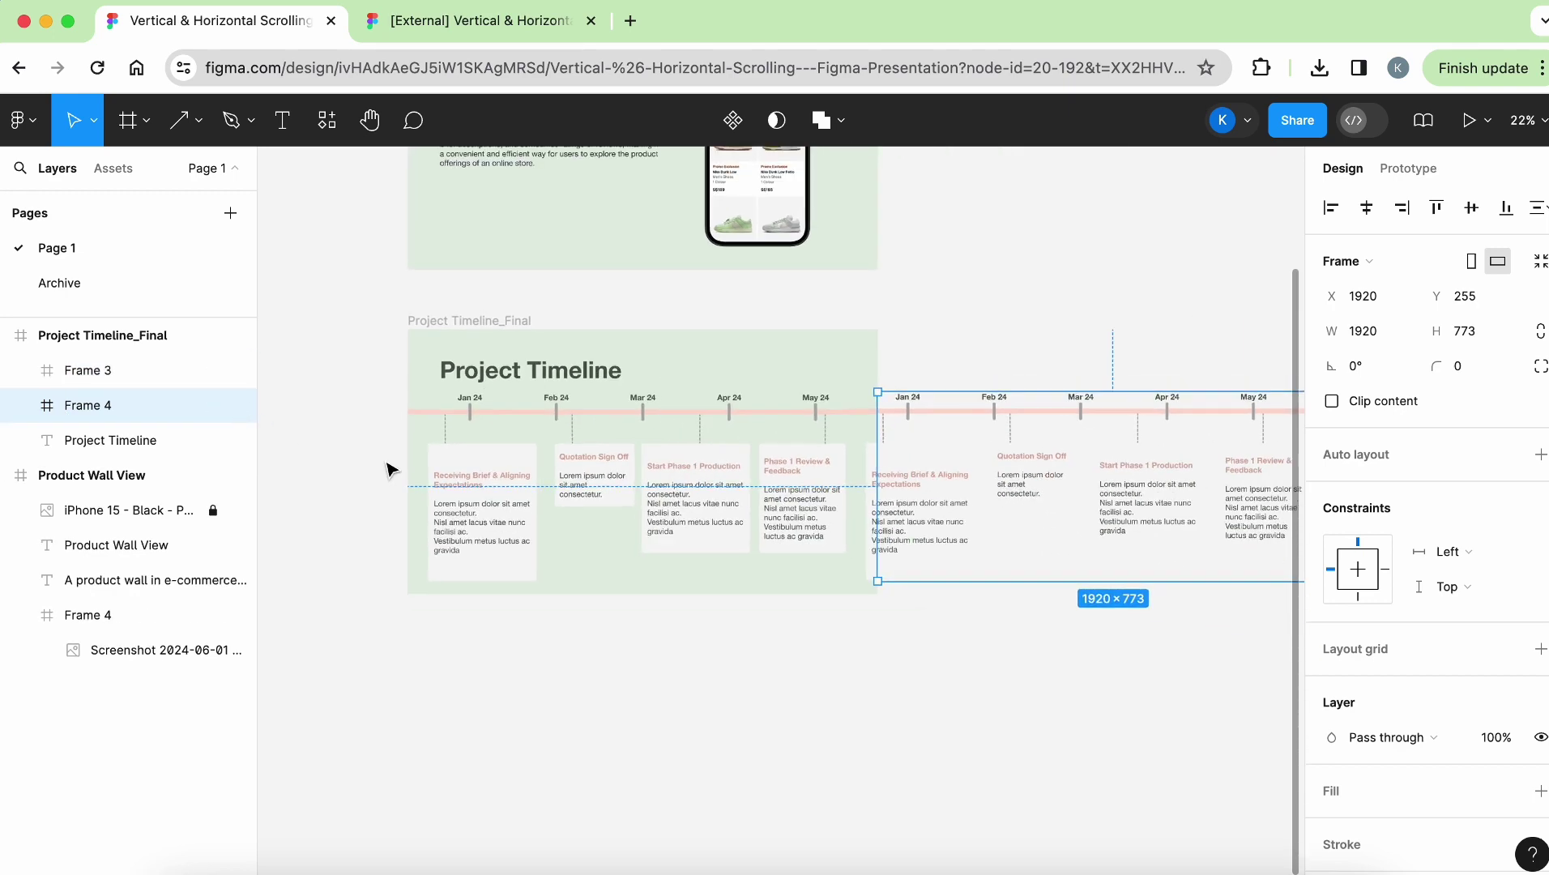
scroll(388, 468, right, 3)
click(236, 406)
click(237, 406)
click(105, 396)
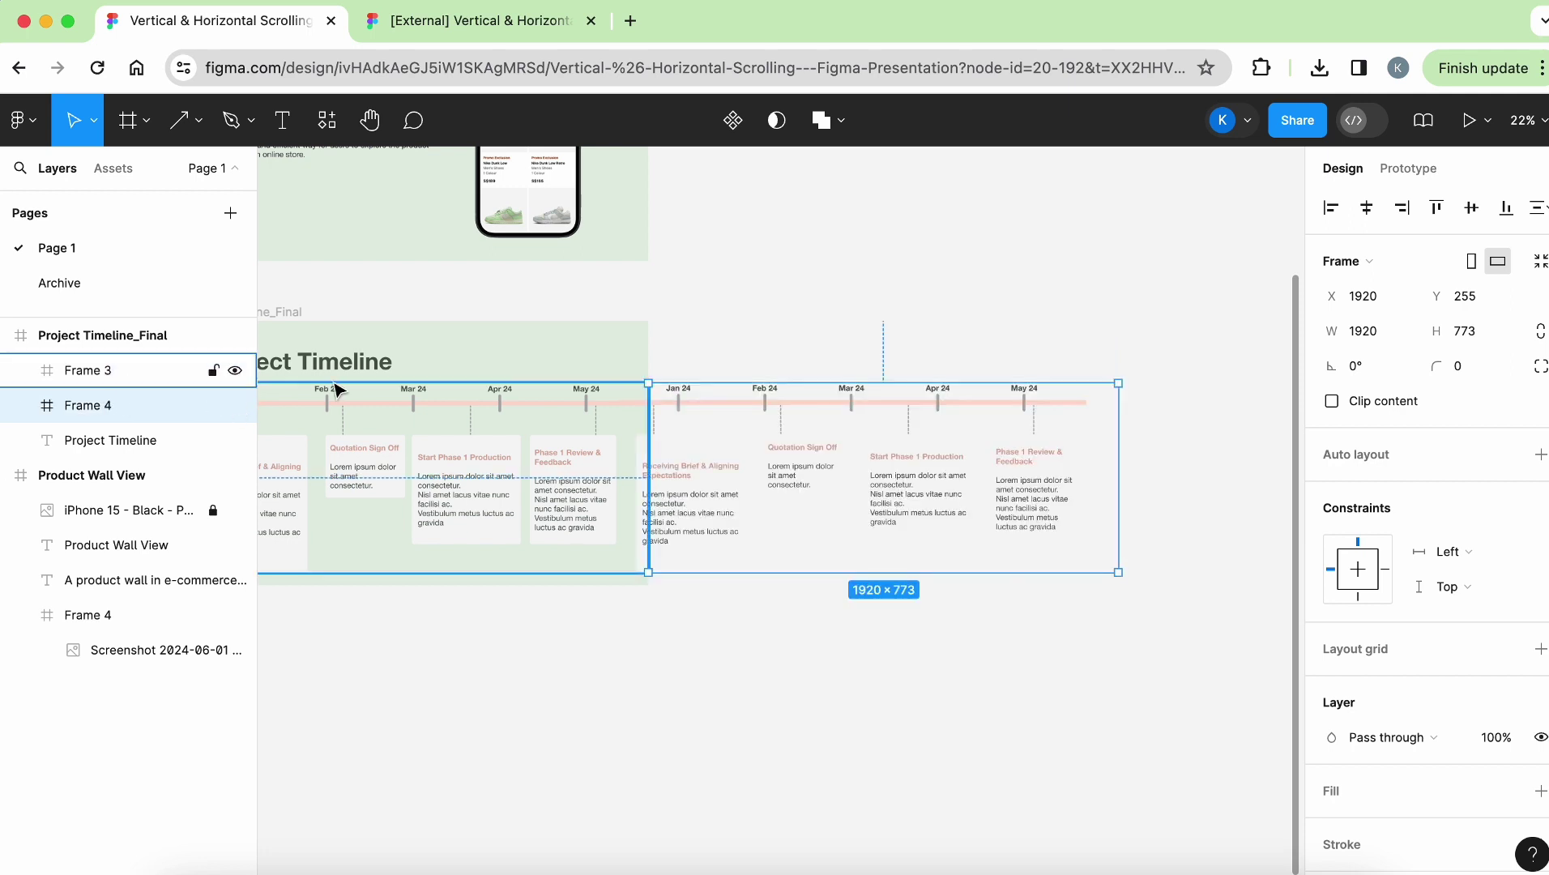
scroll(340, 391, left, 3)
scroll(340, 391, left, 1)
click(474, 315)
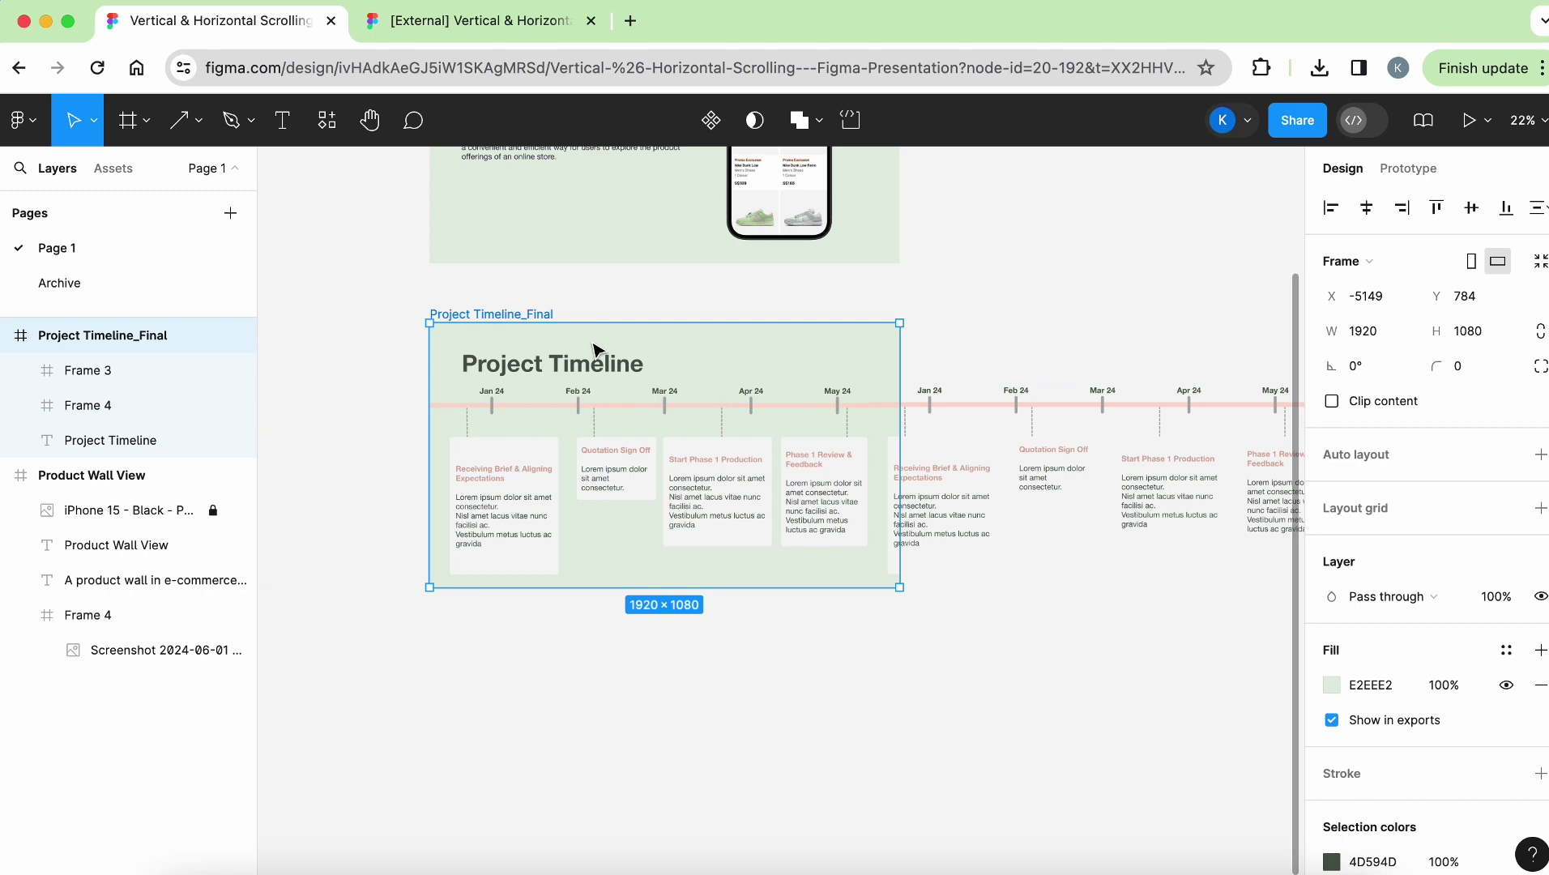
Step: Select Frame 3 and Frame 4 in Layers and wrap them in a new 3840×773 Frame 5
click(136, 384)
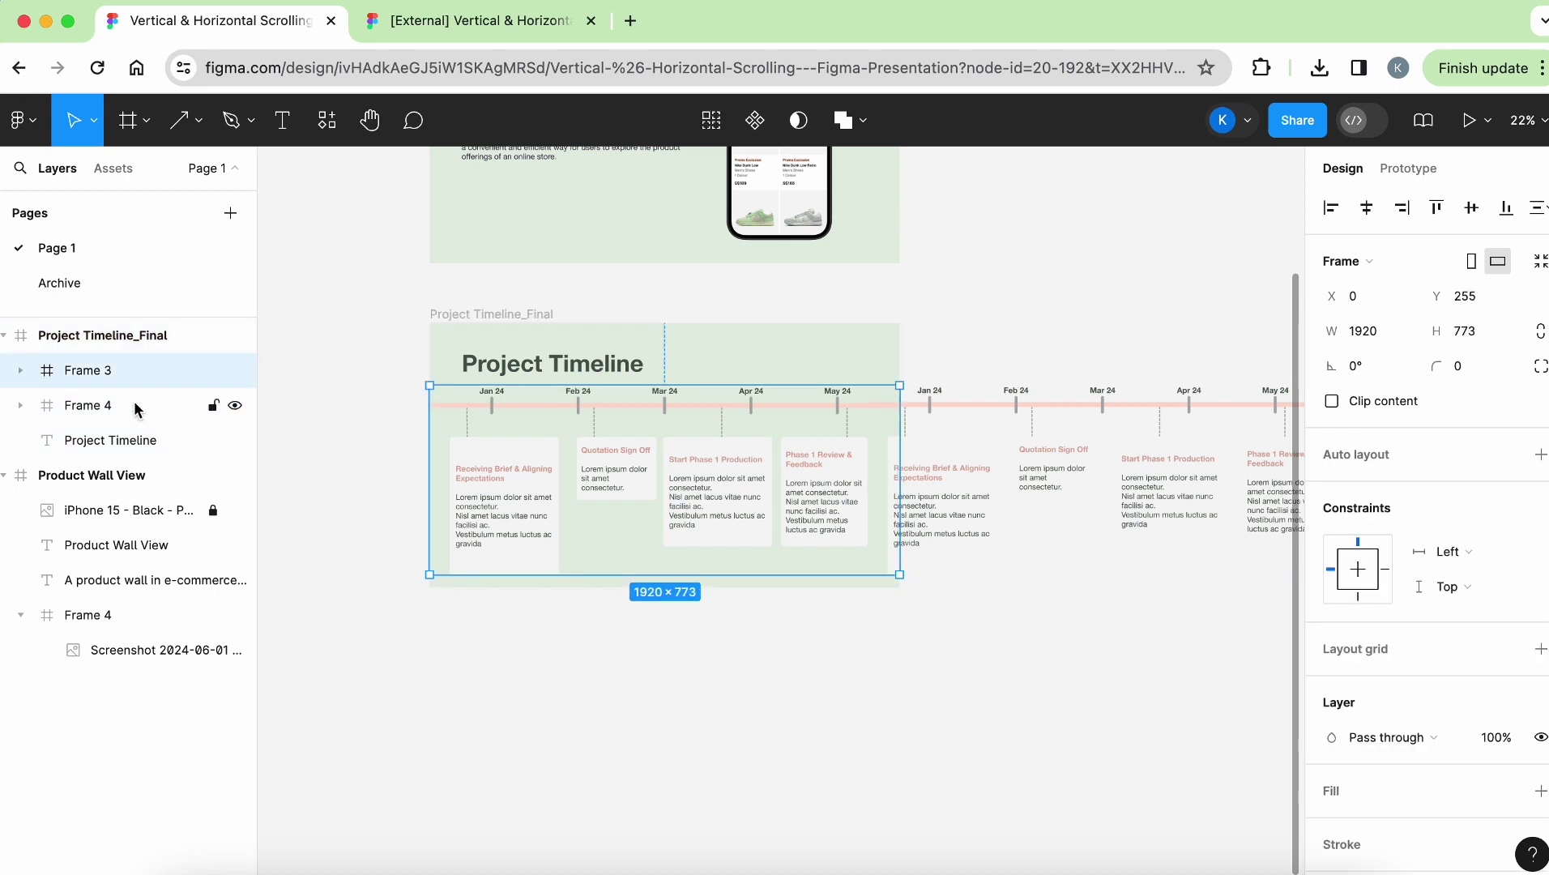
shift+click(137, 405)
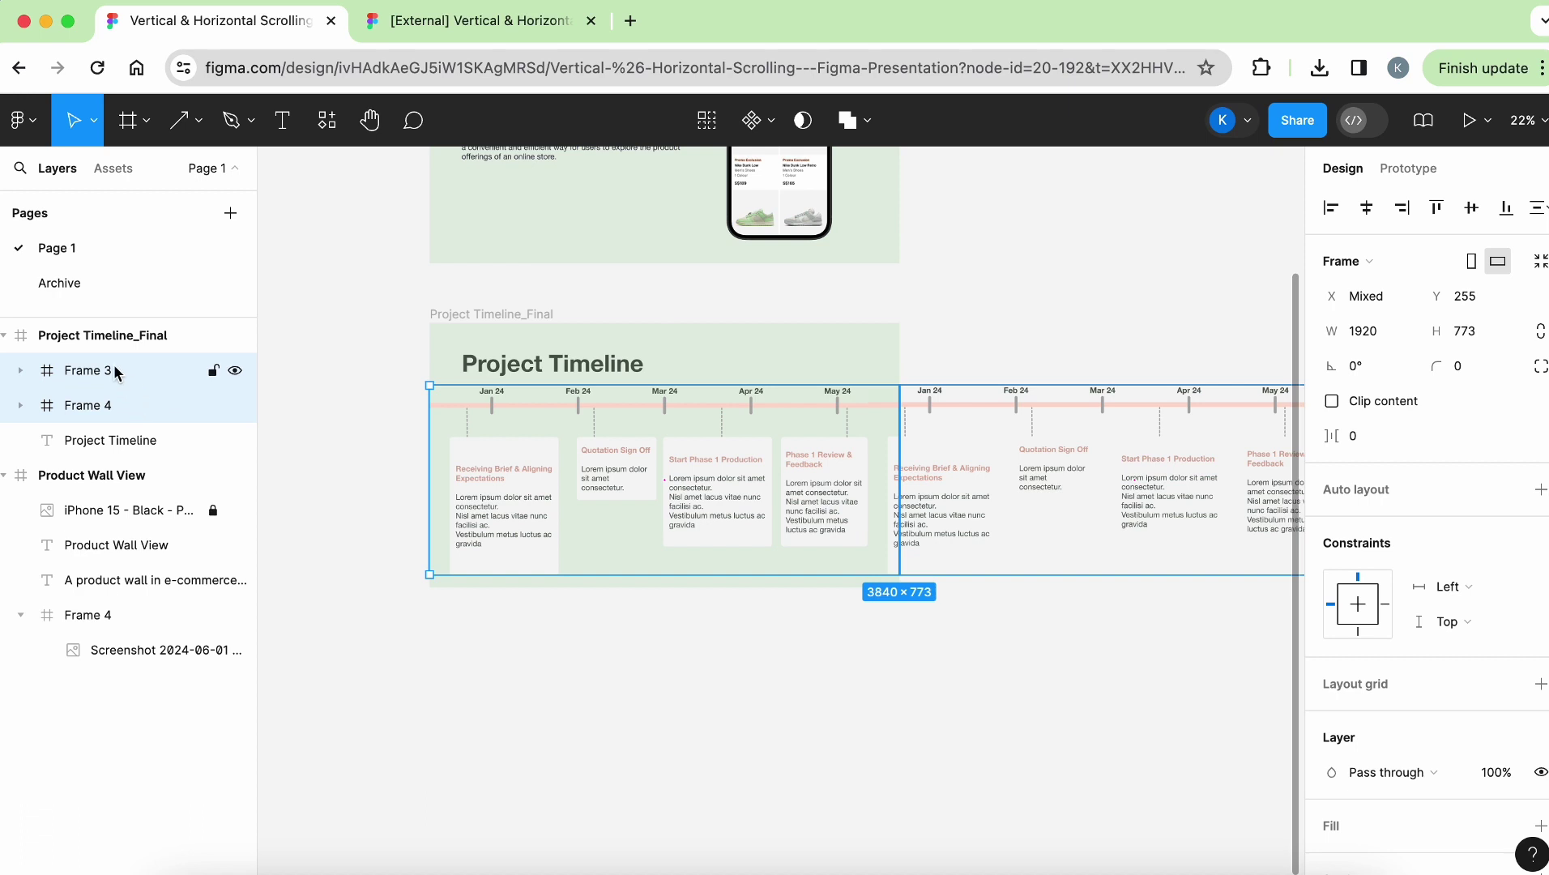
right_click(126, 409)
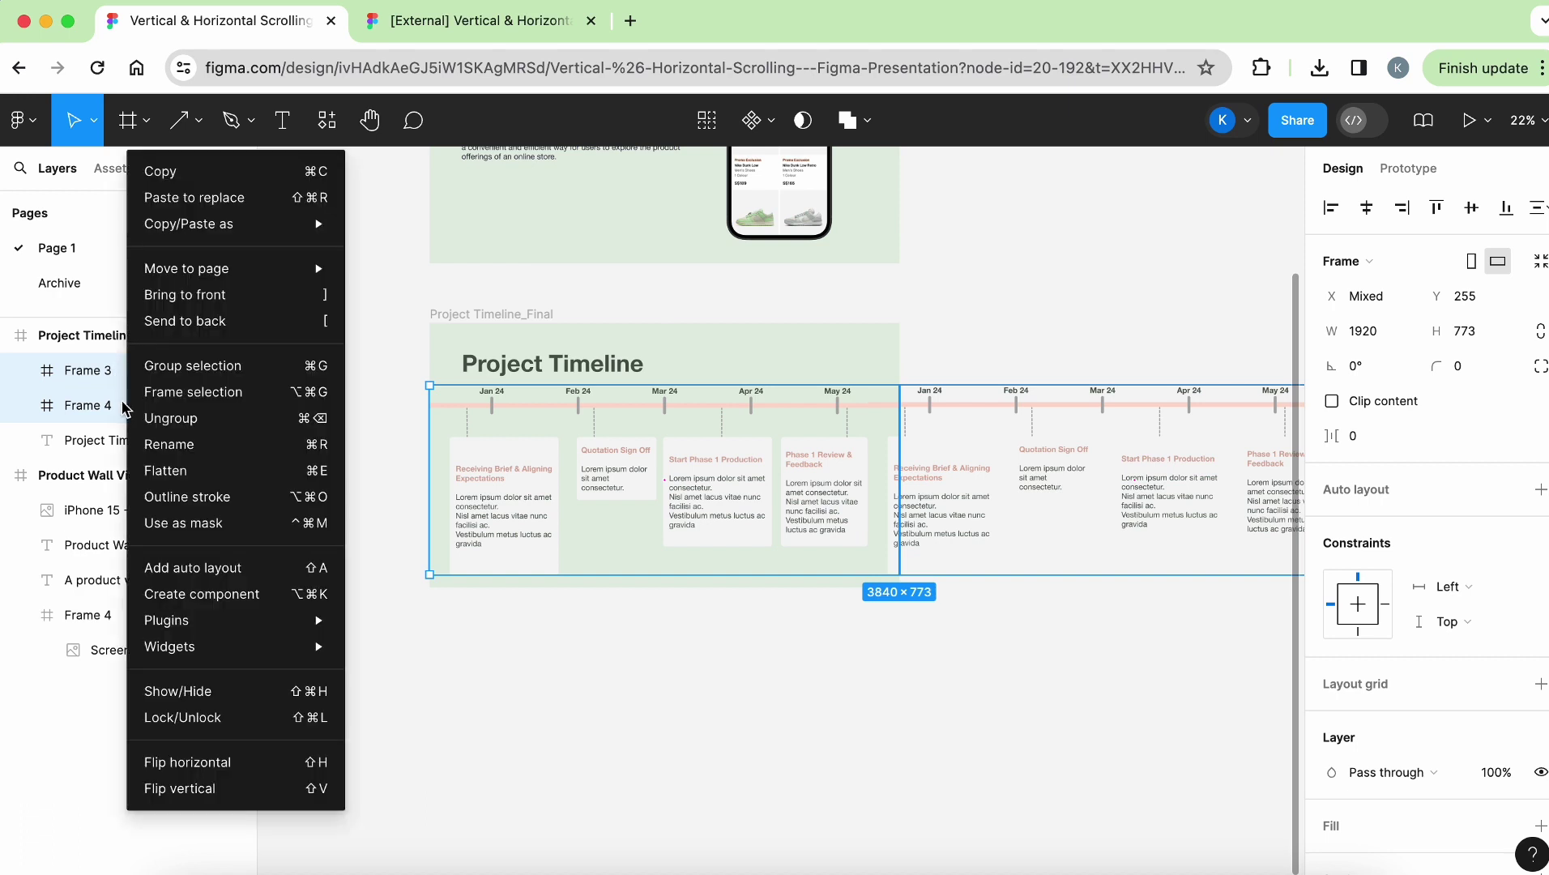
click(177, 393)
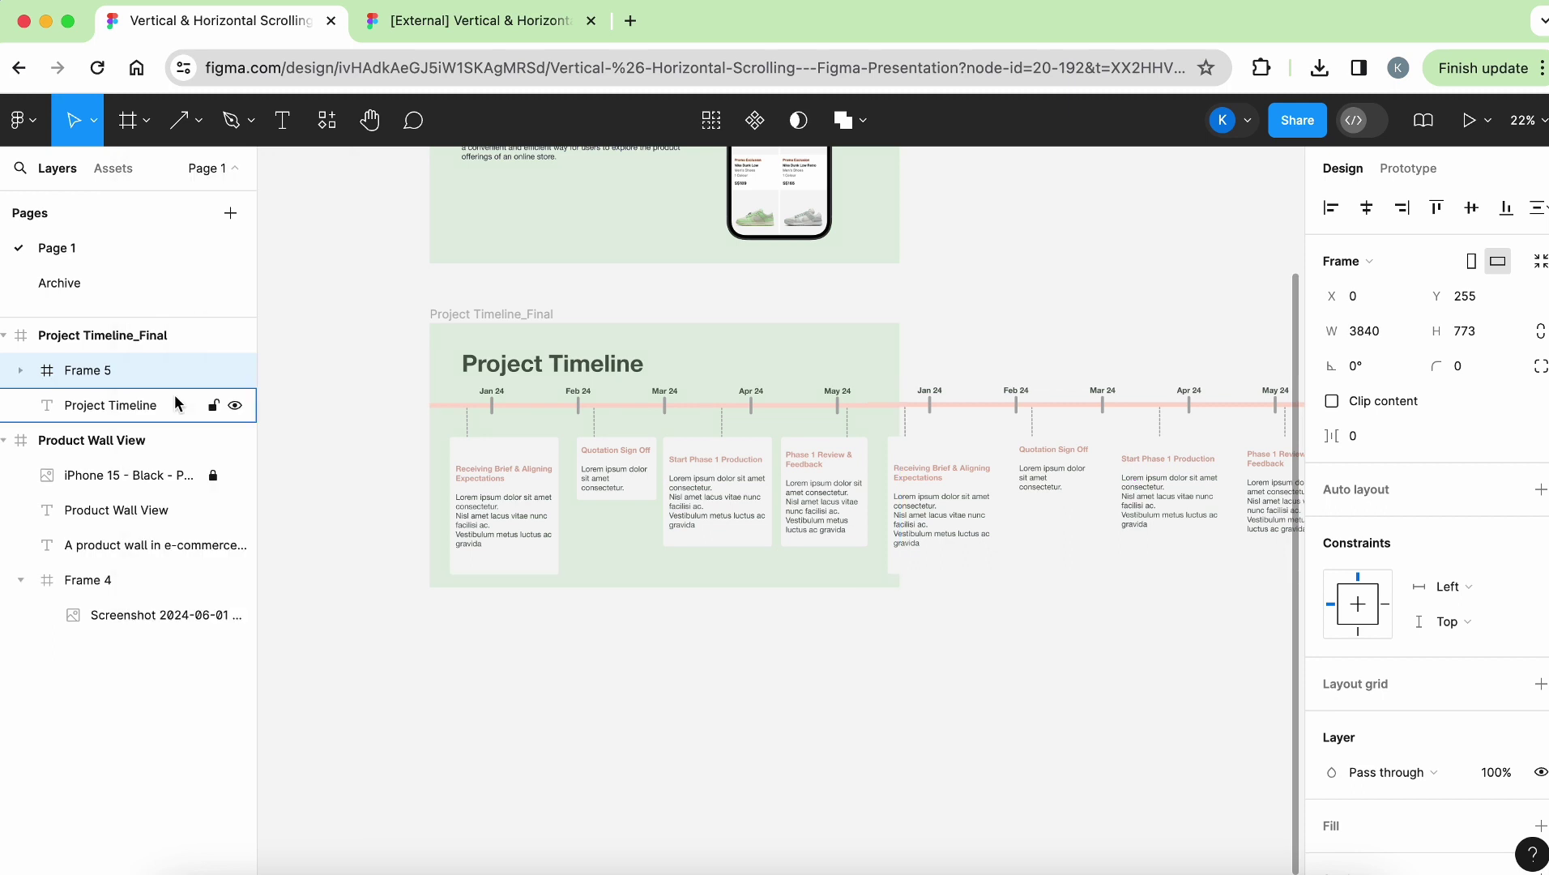
click(20, 370)
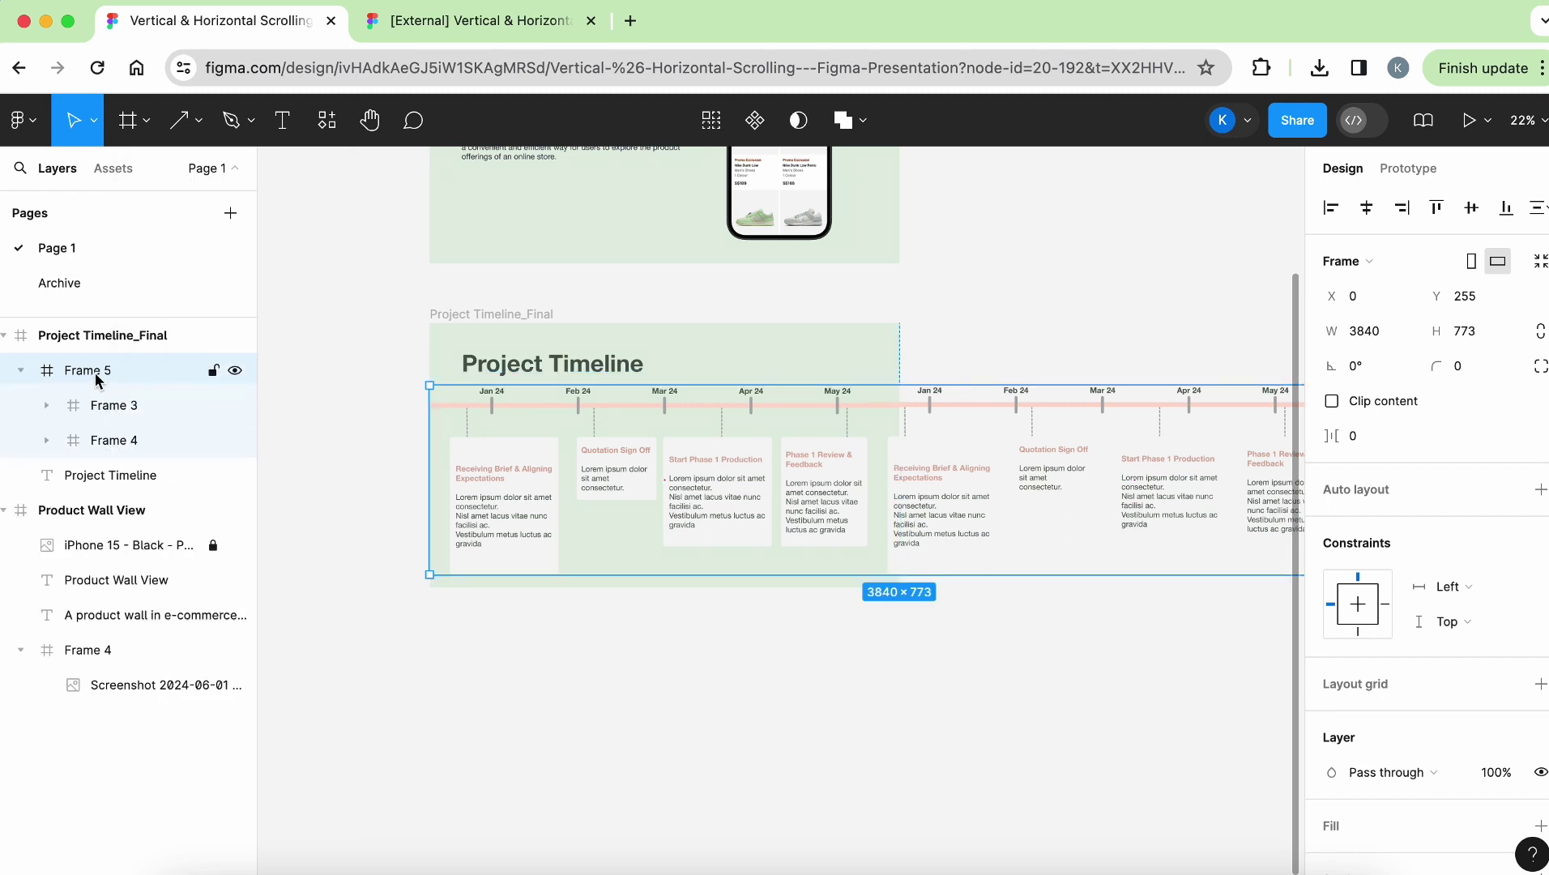
click(20, 371)
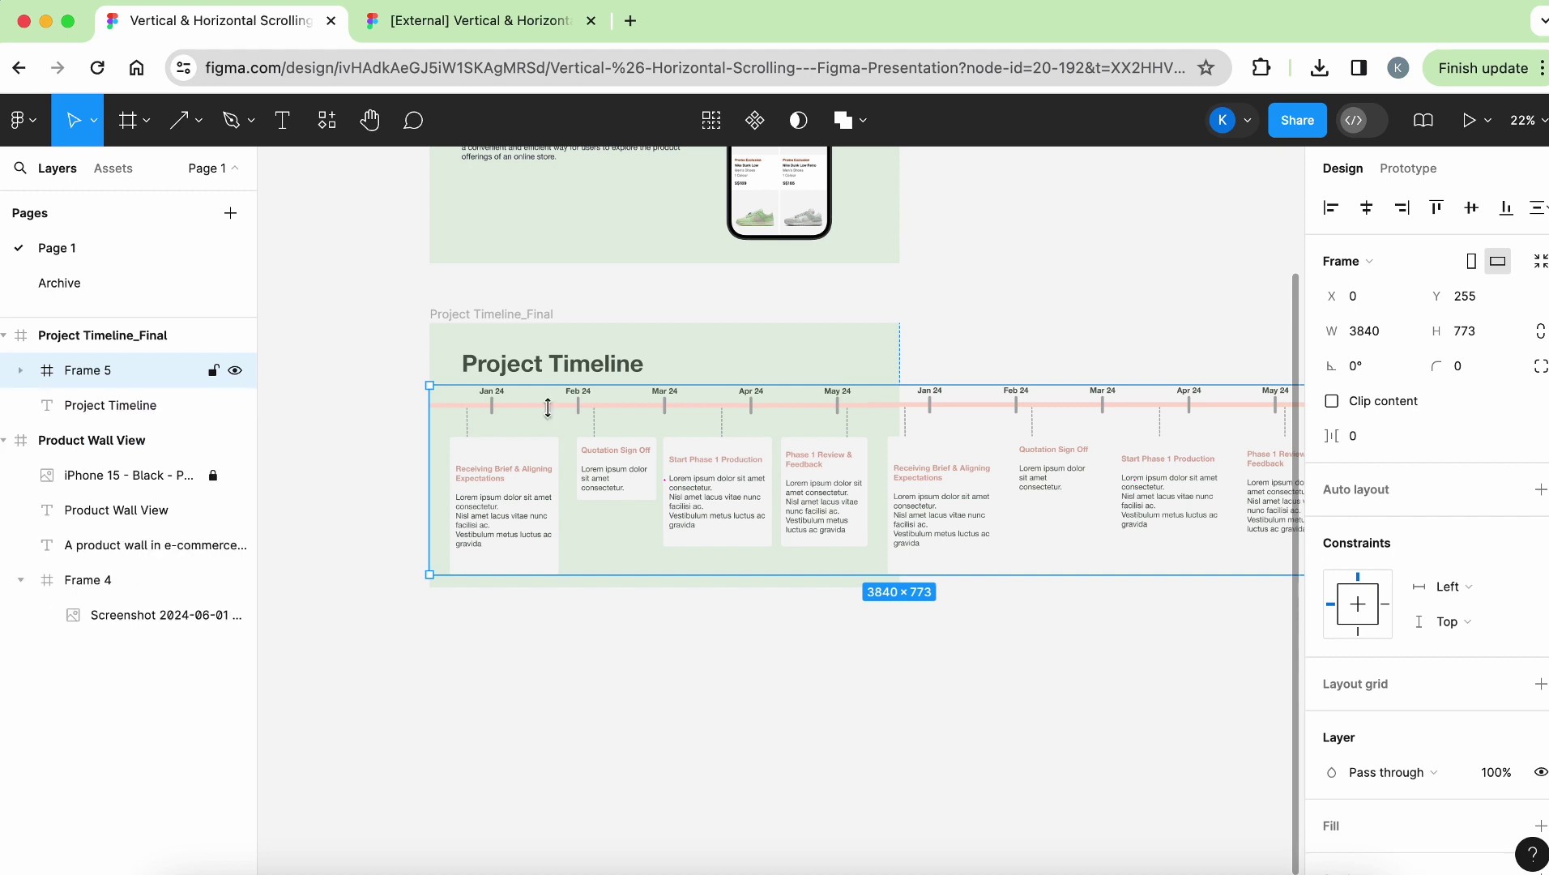
Step: Command-drag Frame 5's right edge in to 1920 wide and enable Clip content
scroll(1011, 299, right, 5)
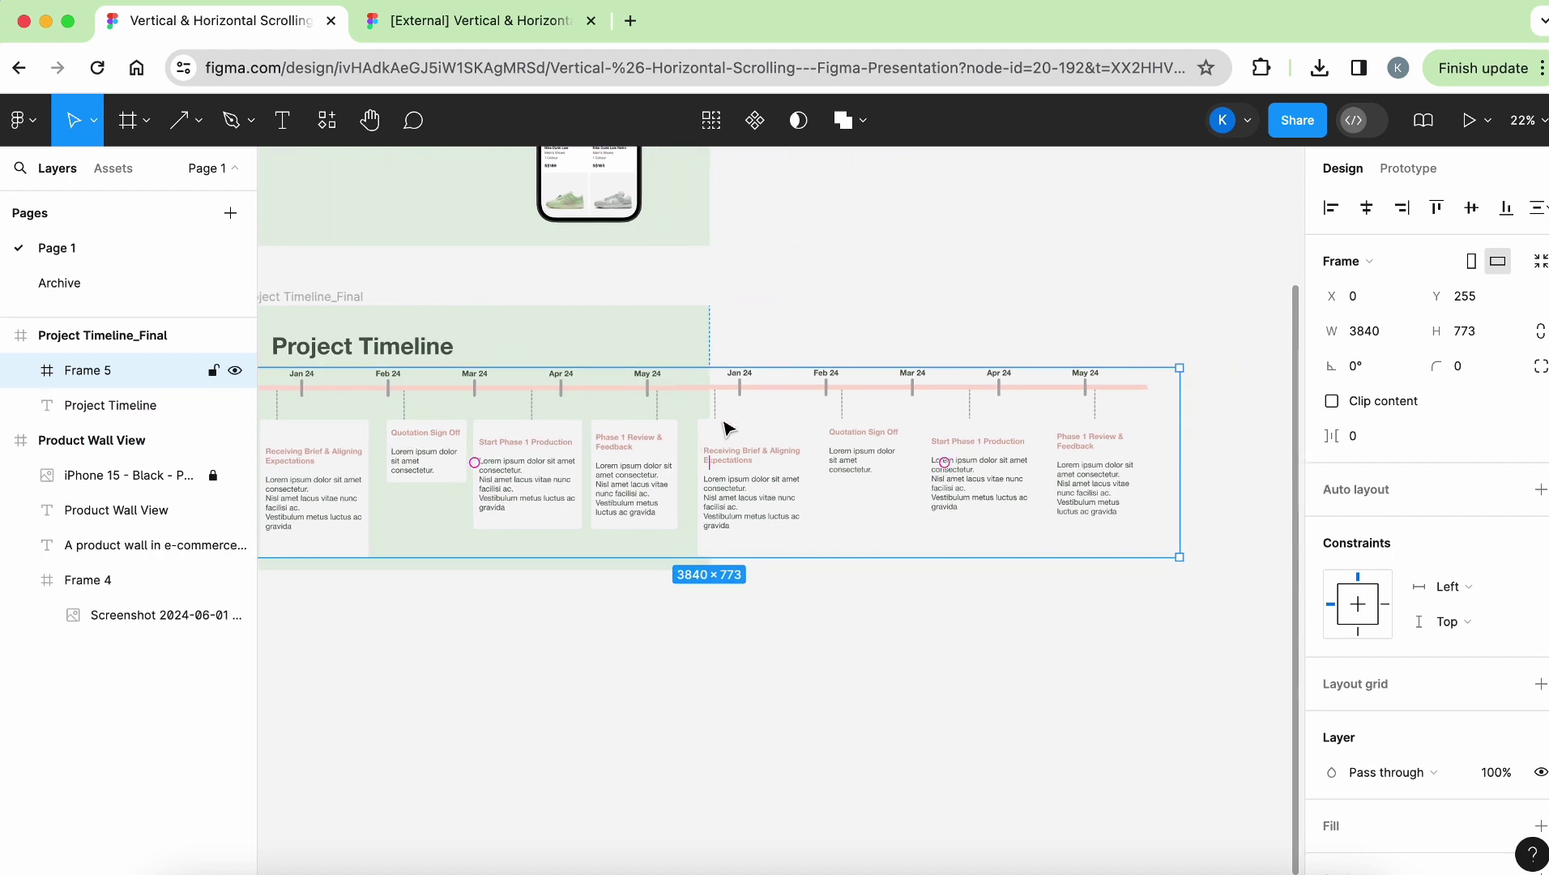
scroll(863, 468, left, 3)
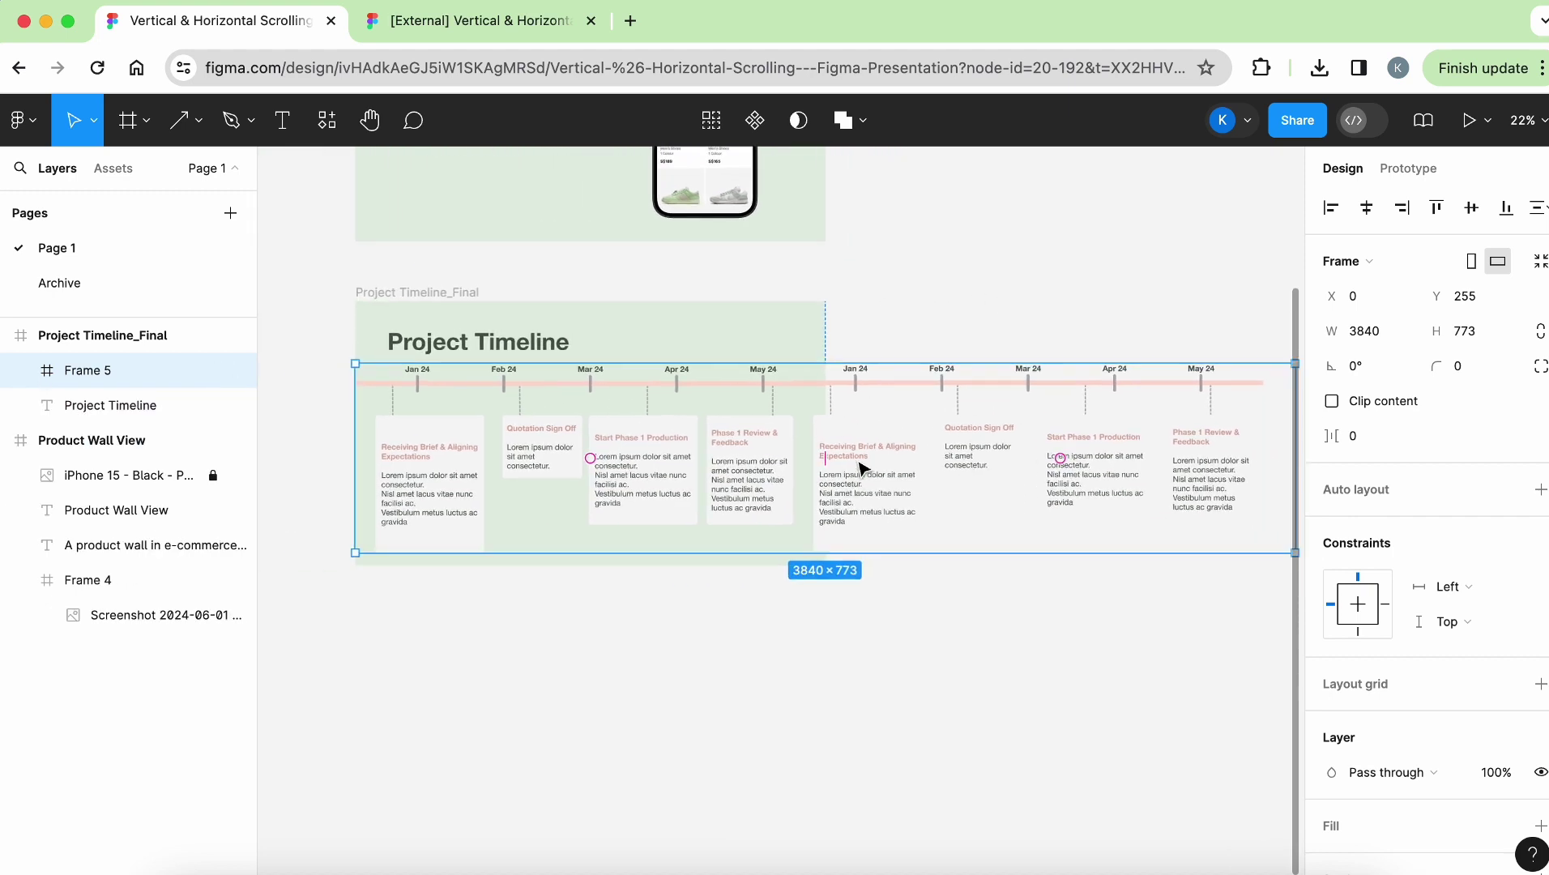
scroll(862, 467, right, 3)
ctrl+scroll(1027, 442, up, 5)
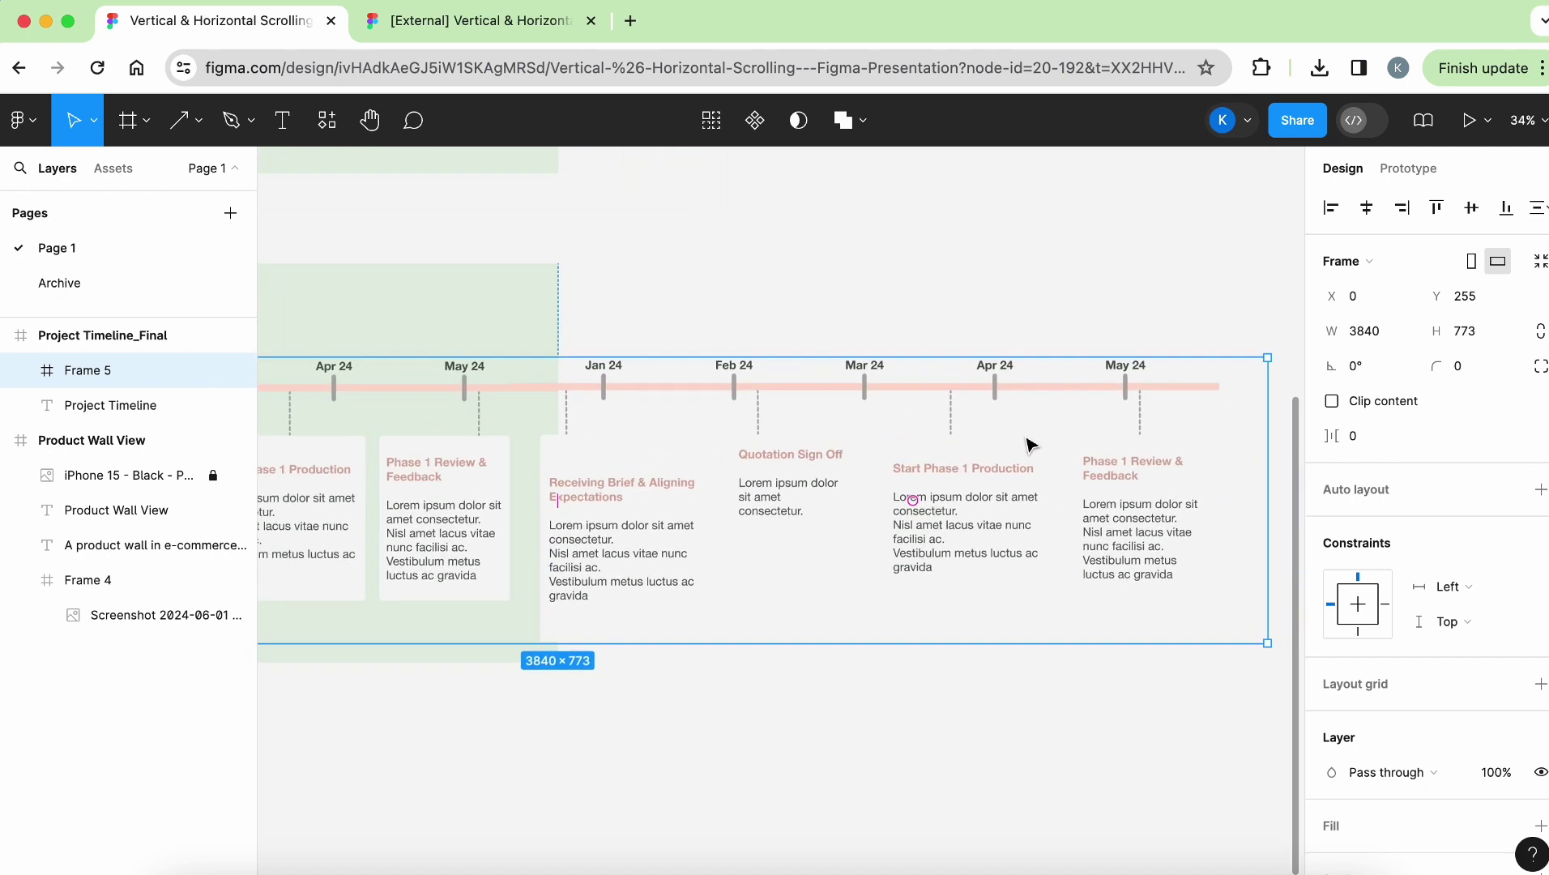
scroll(1027, 442, right, 1)
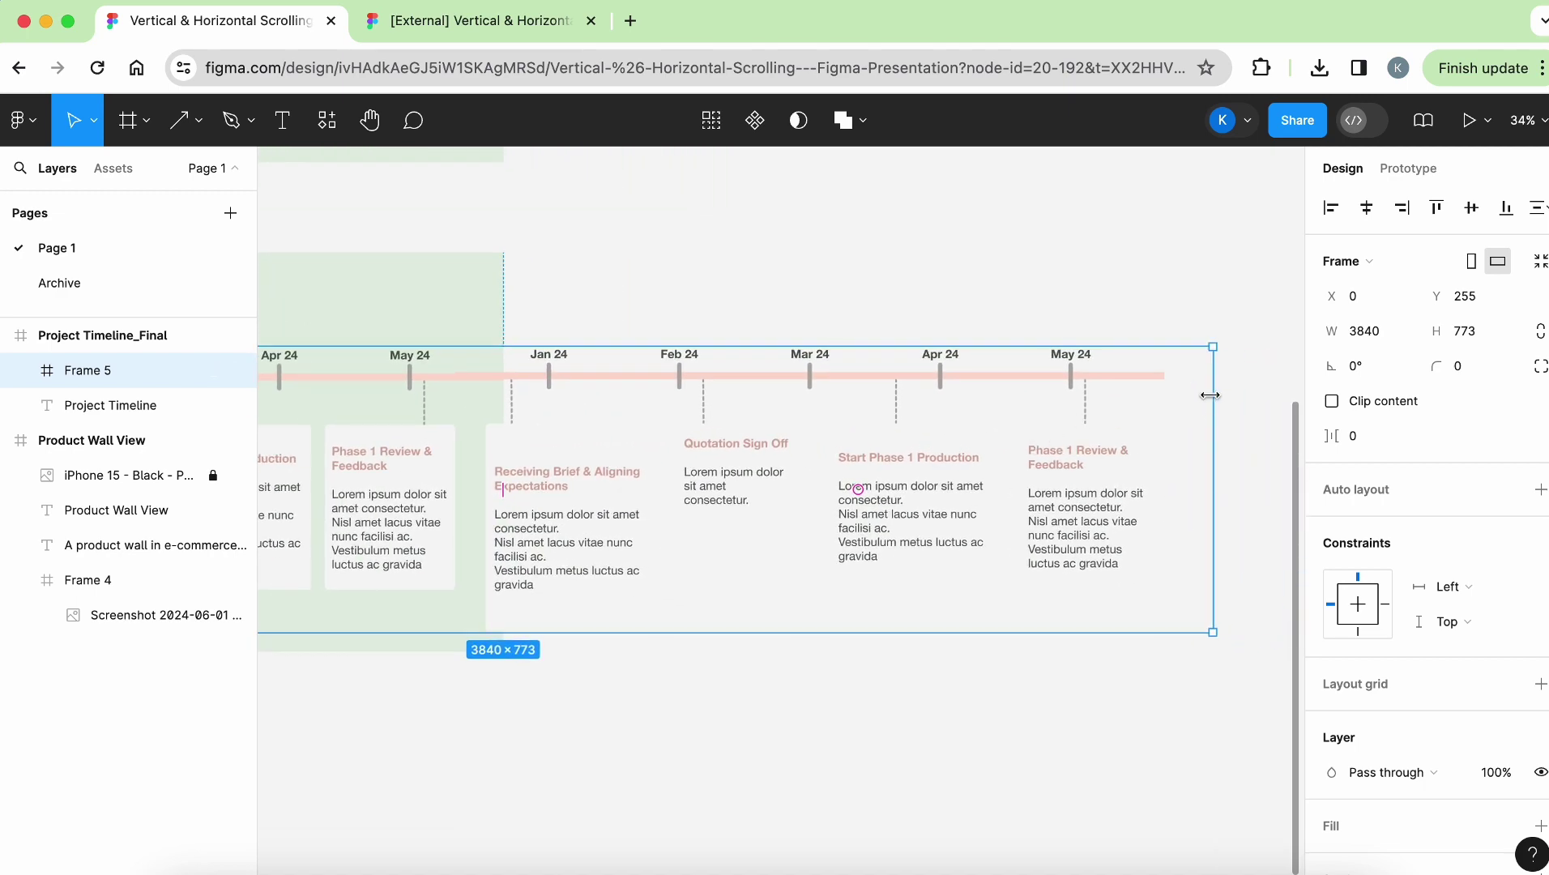
key(super)
drag(1210, 395, 506, 385)
scroll(509, 387, left, 7)
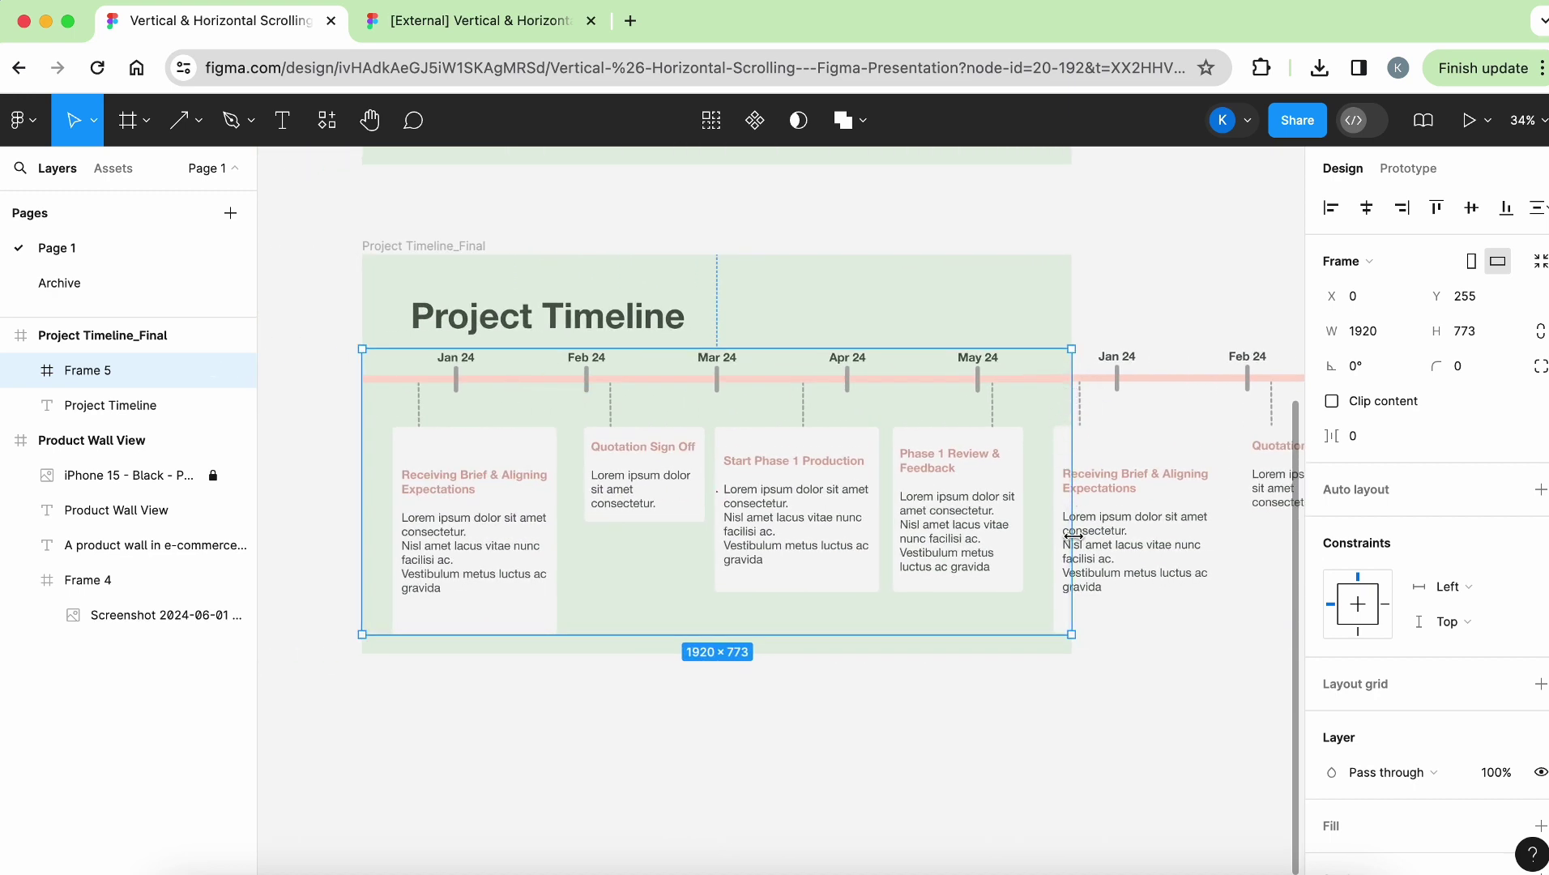
scroll(1077, 541, right, 2)
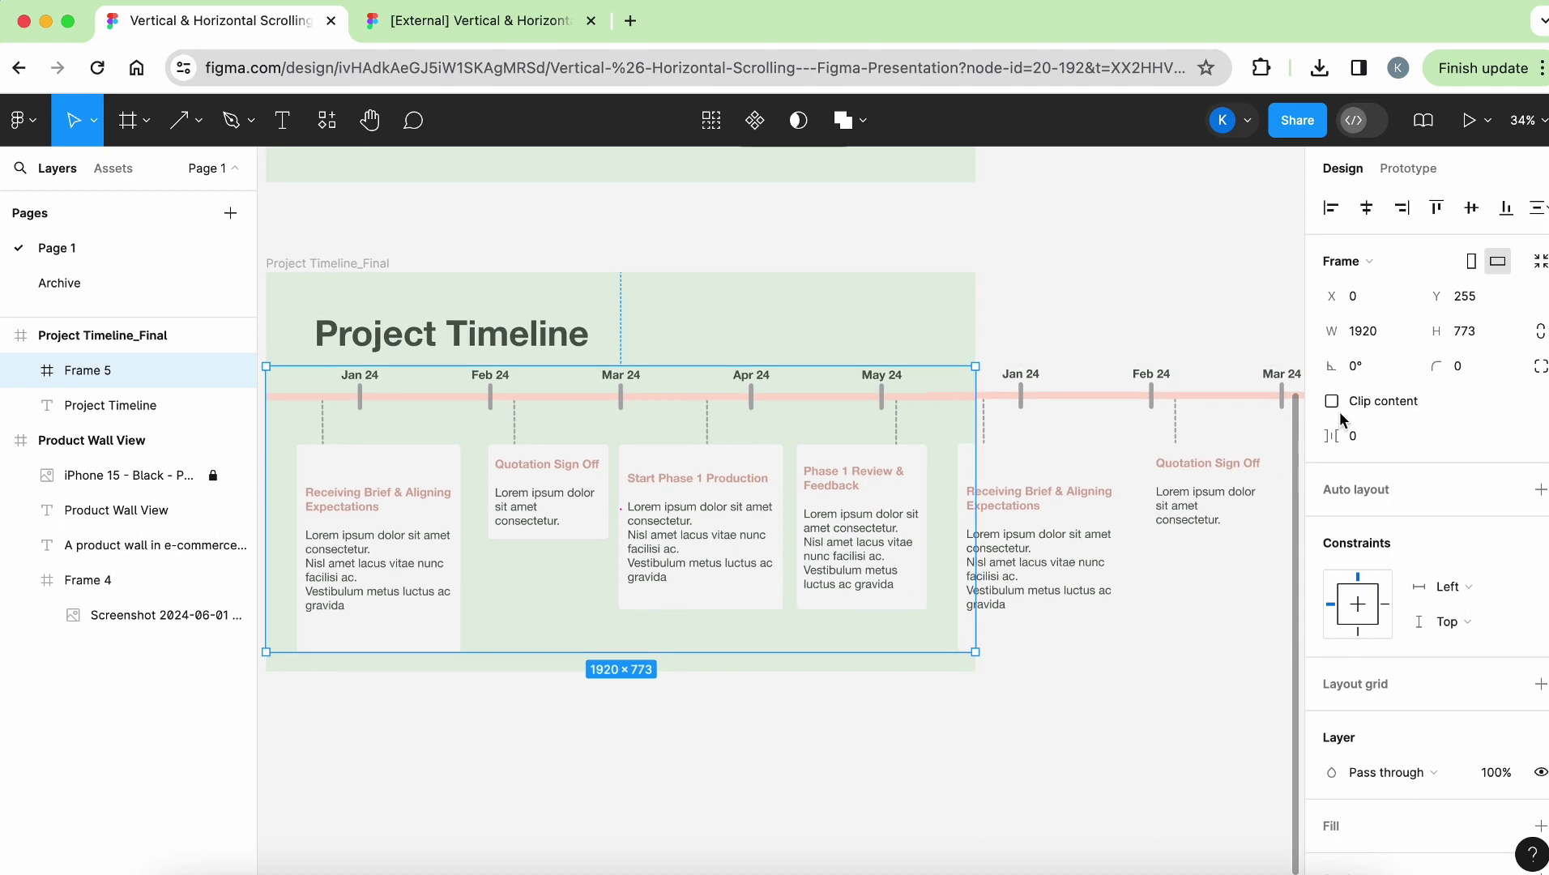
click(1332, 402)
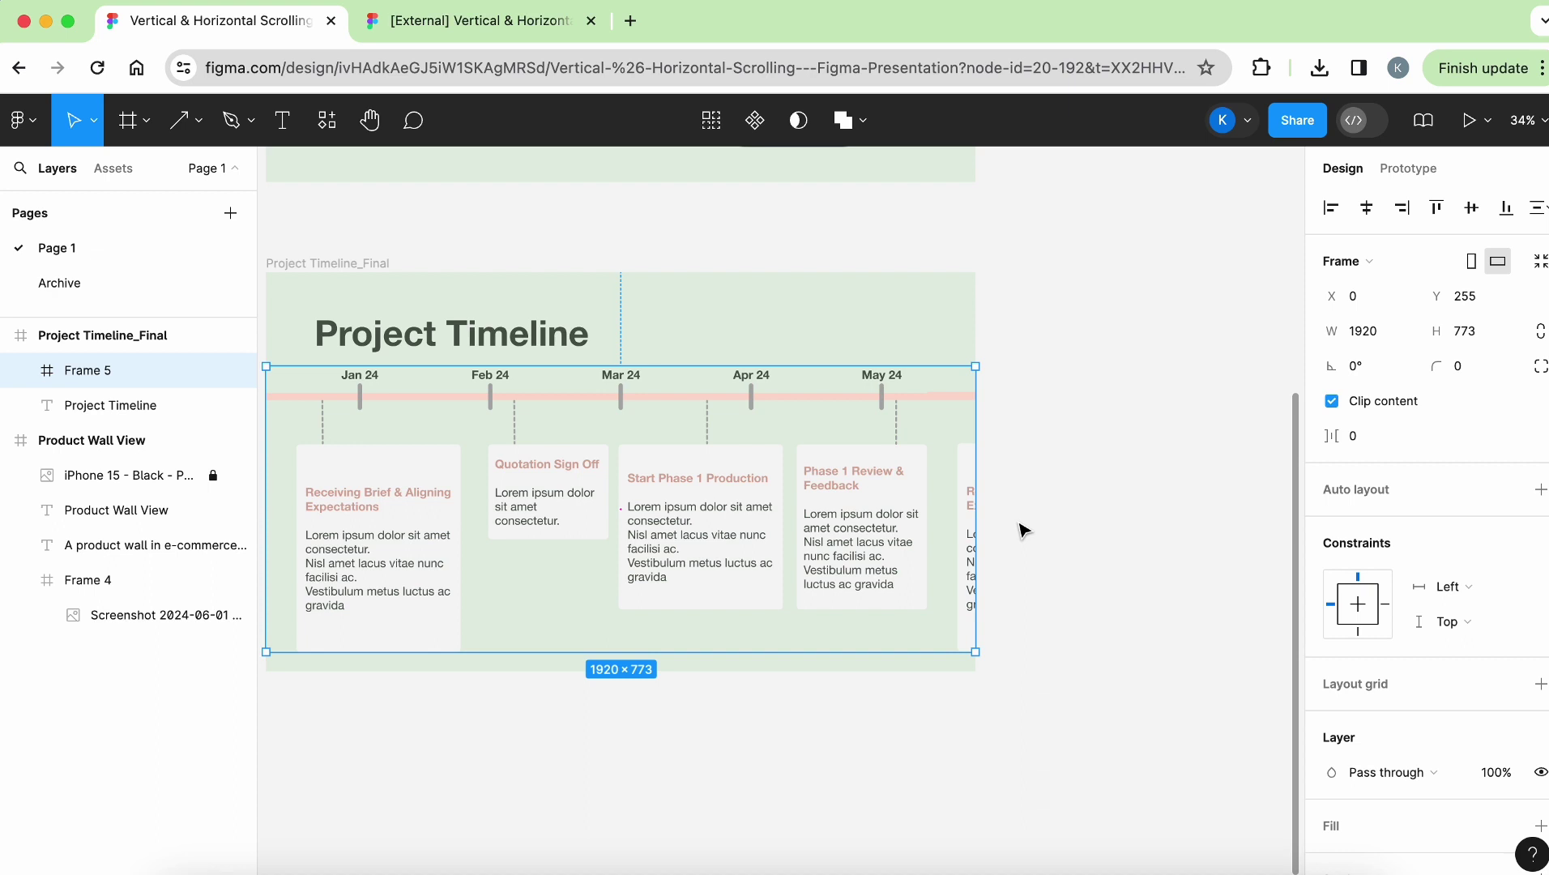
Step: Set Frame 5's prototype overflow scrolling to Horizontal
click(1021, 530)
click(836, 519)
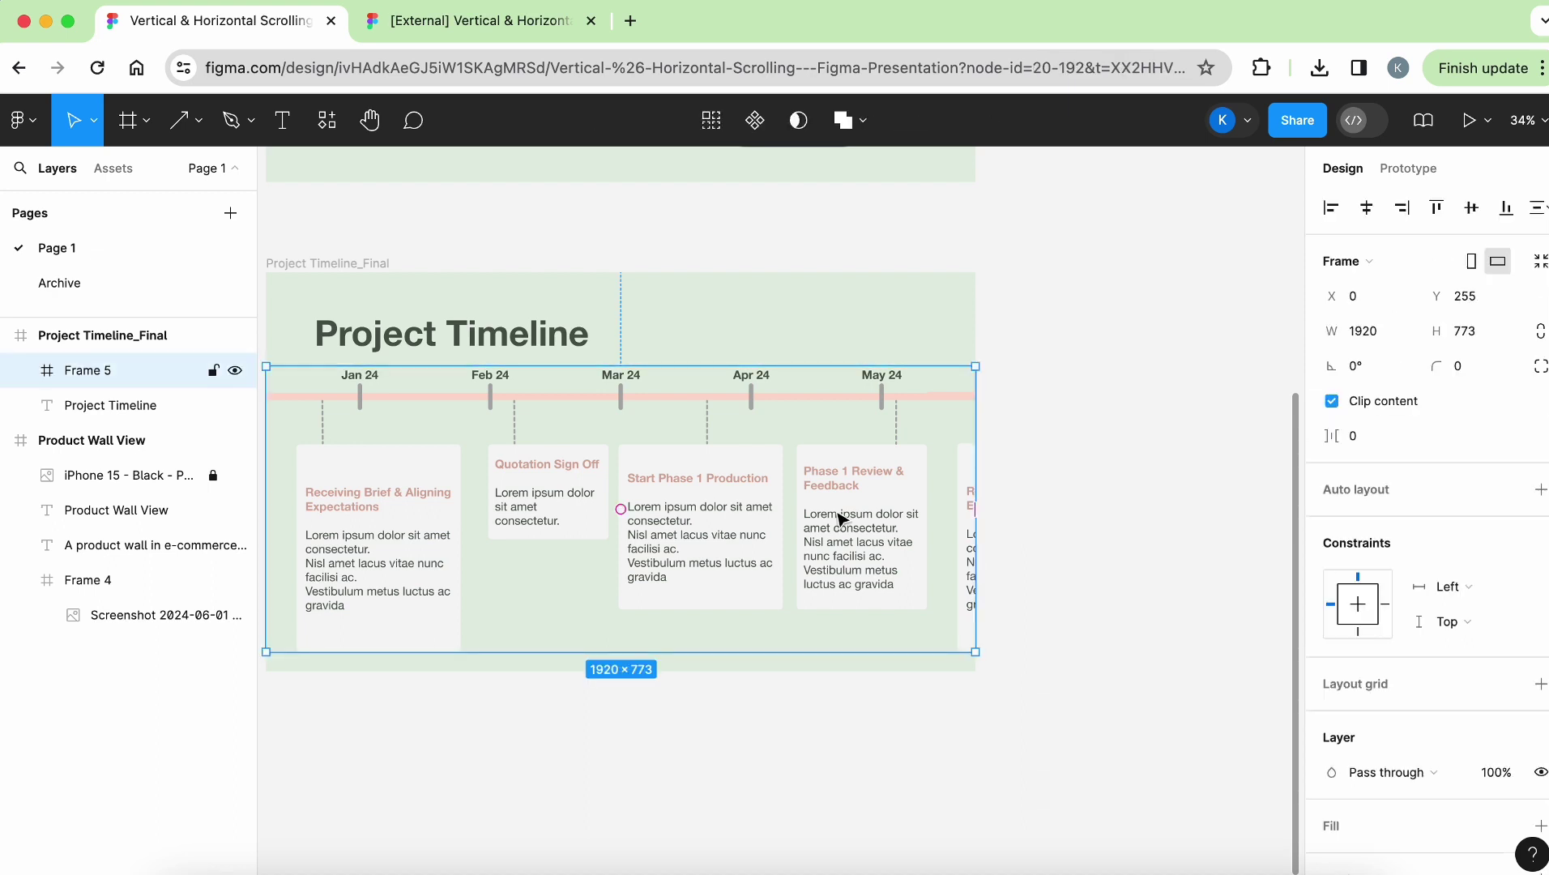
click(1421, 171)
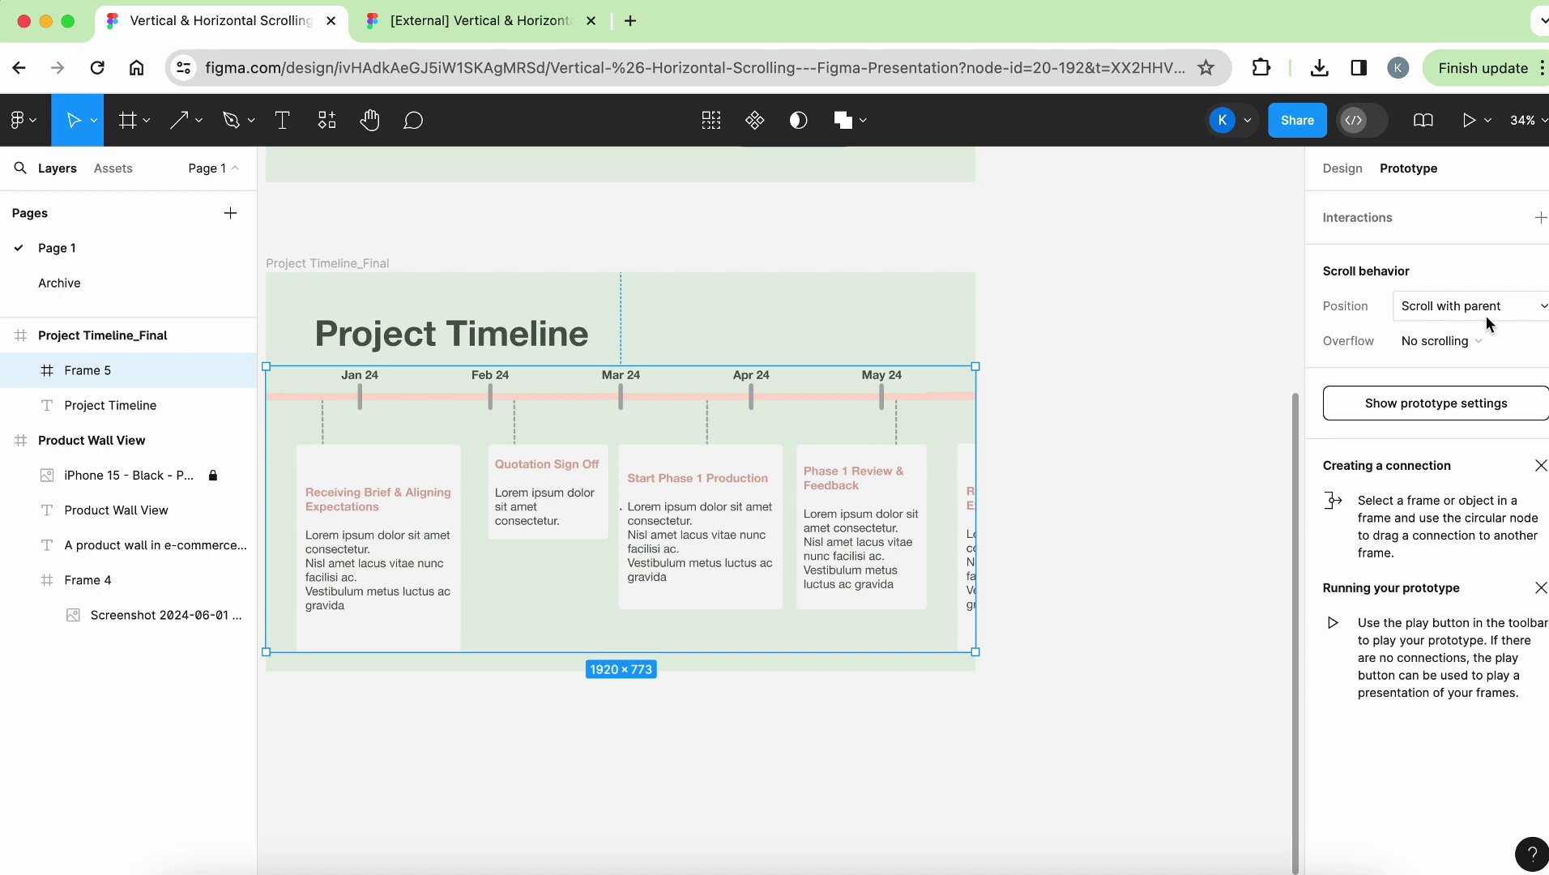
click(1451, 349)
click(1452, 366)
Step: Select the Project Timeline_Final slide and preview it as a prototype with Shift+Space
scroll(729, 405, left, 3)
scroll(729, 405, up, 1)
click(442, 292)
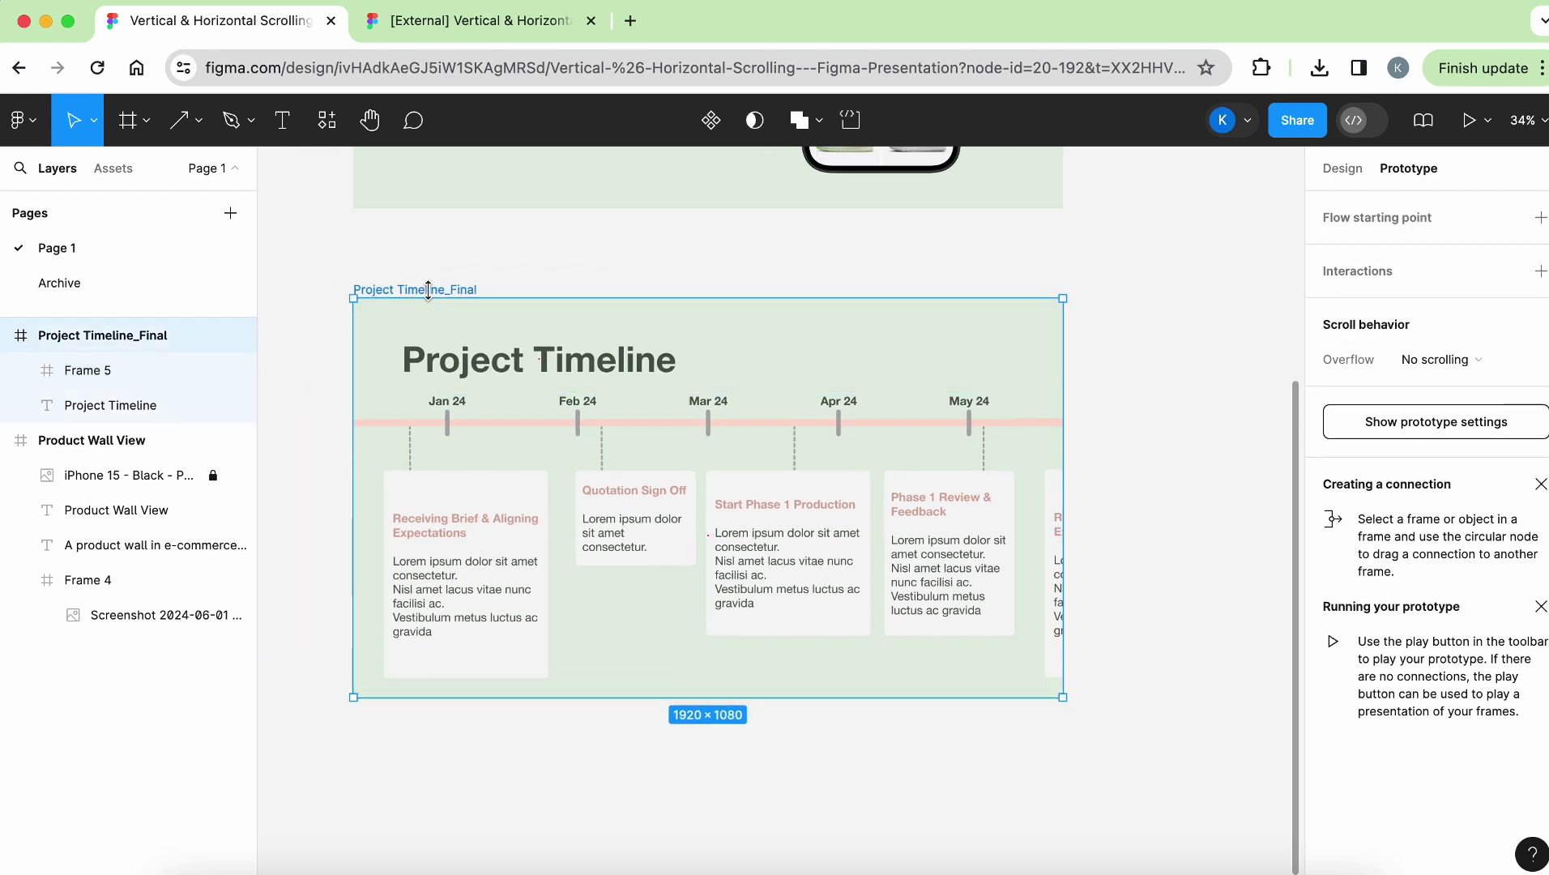
key(shift+space)
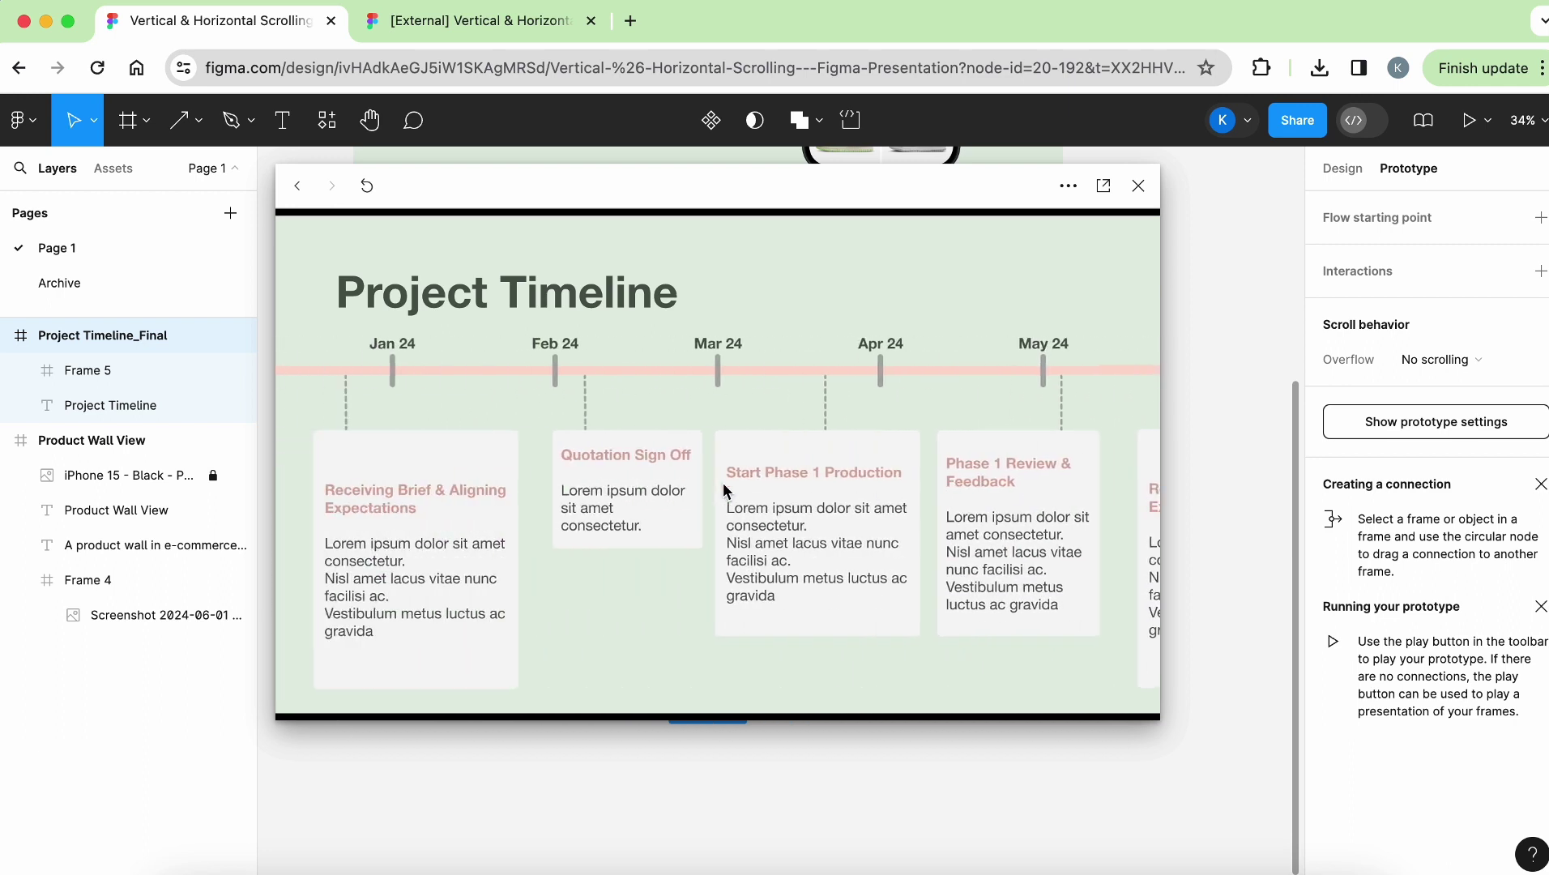
Step: Close the Project Timeline prototype preview and scroll back to the Product Wall View slide
click(1138, 186)
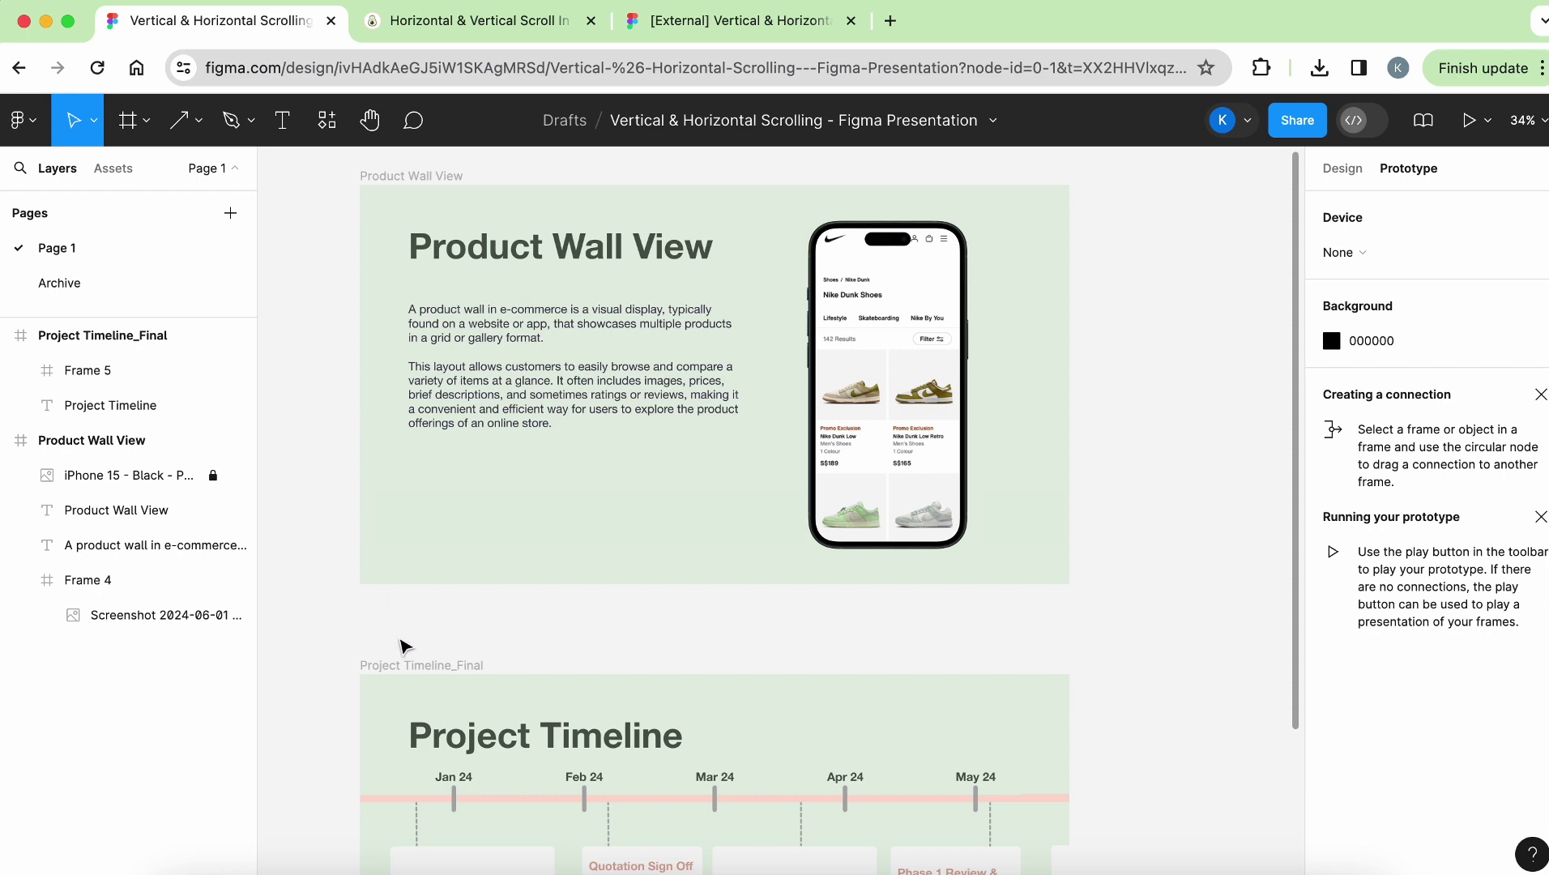
scroll(401, 644, down, 4)
scroll(401, 644, up, 5)
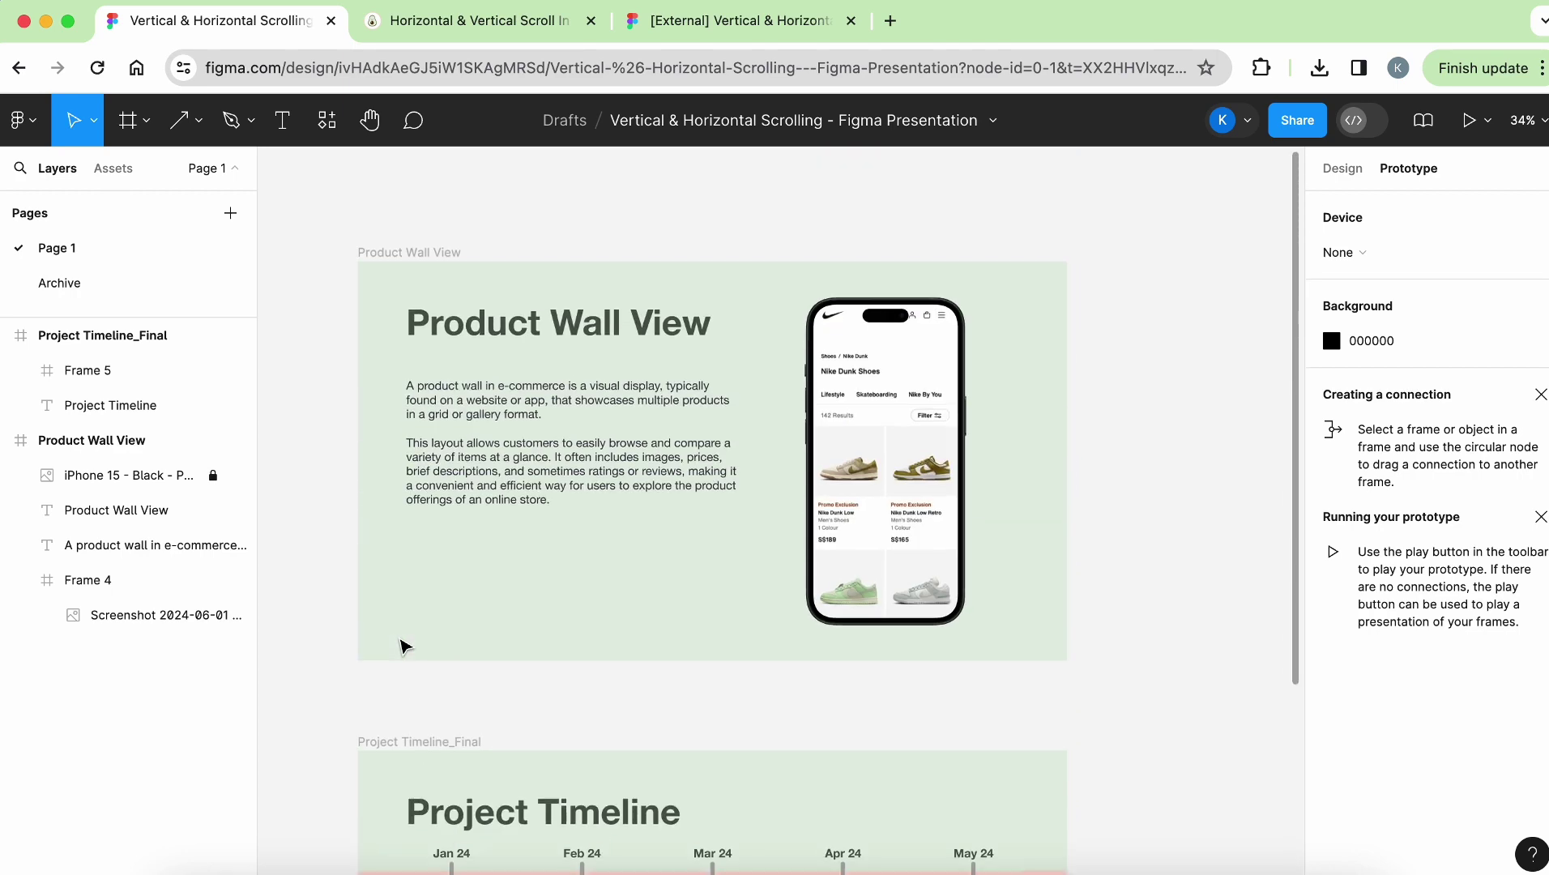
Step: Browse the Gumroad Horizontal & Vertical Scroll template page, then switch to the Exporting & Importing Figma Files video
click(502, 32)
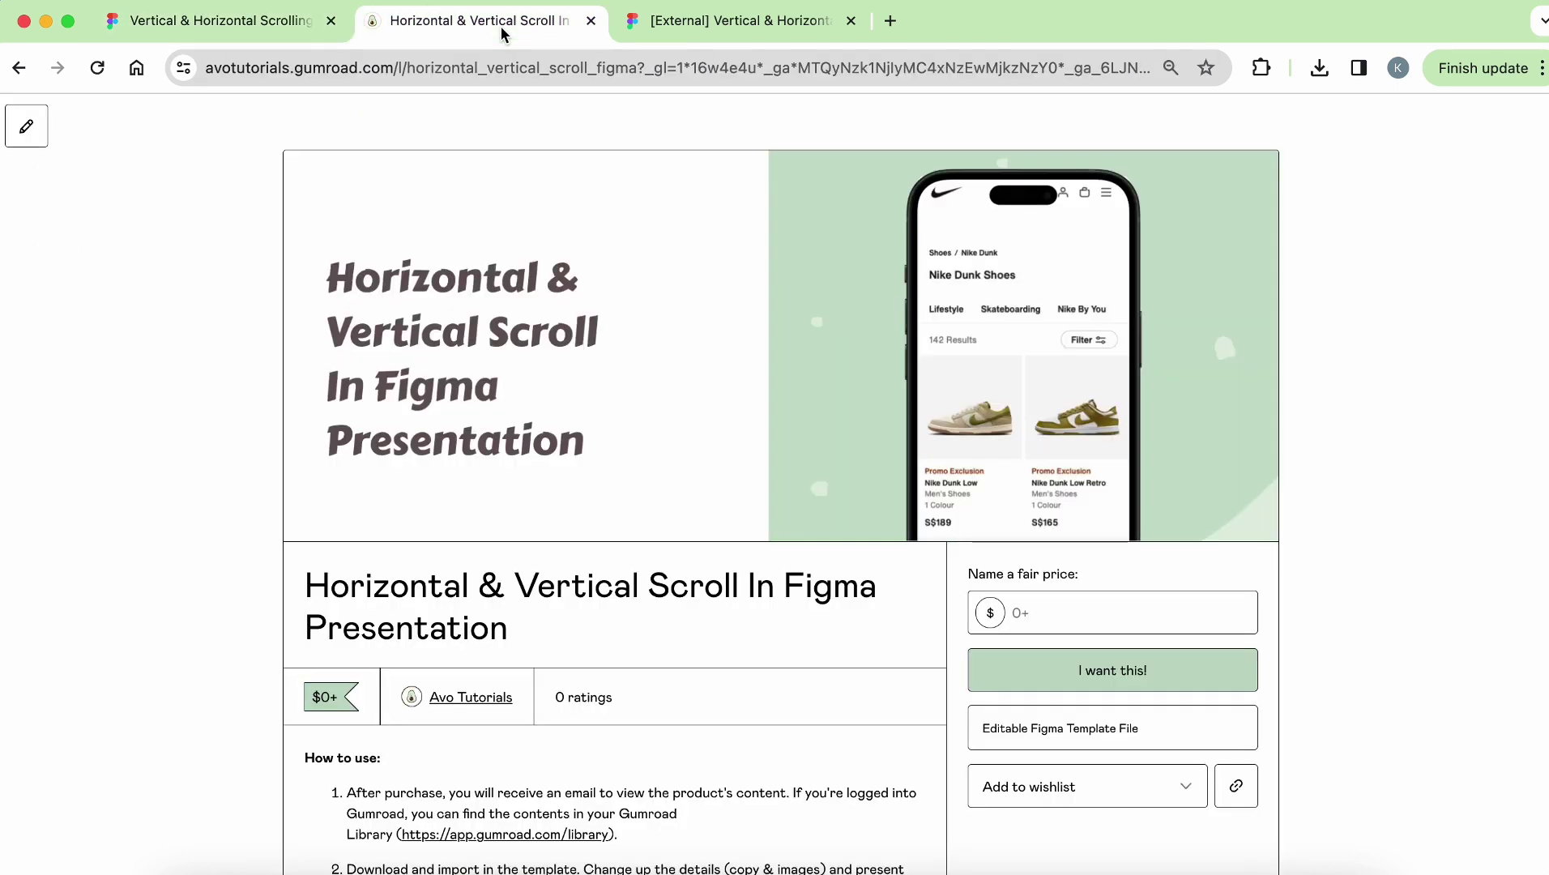
scroll(728, 541, down, 3)
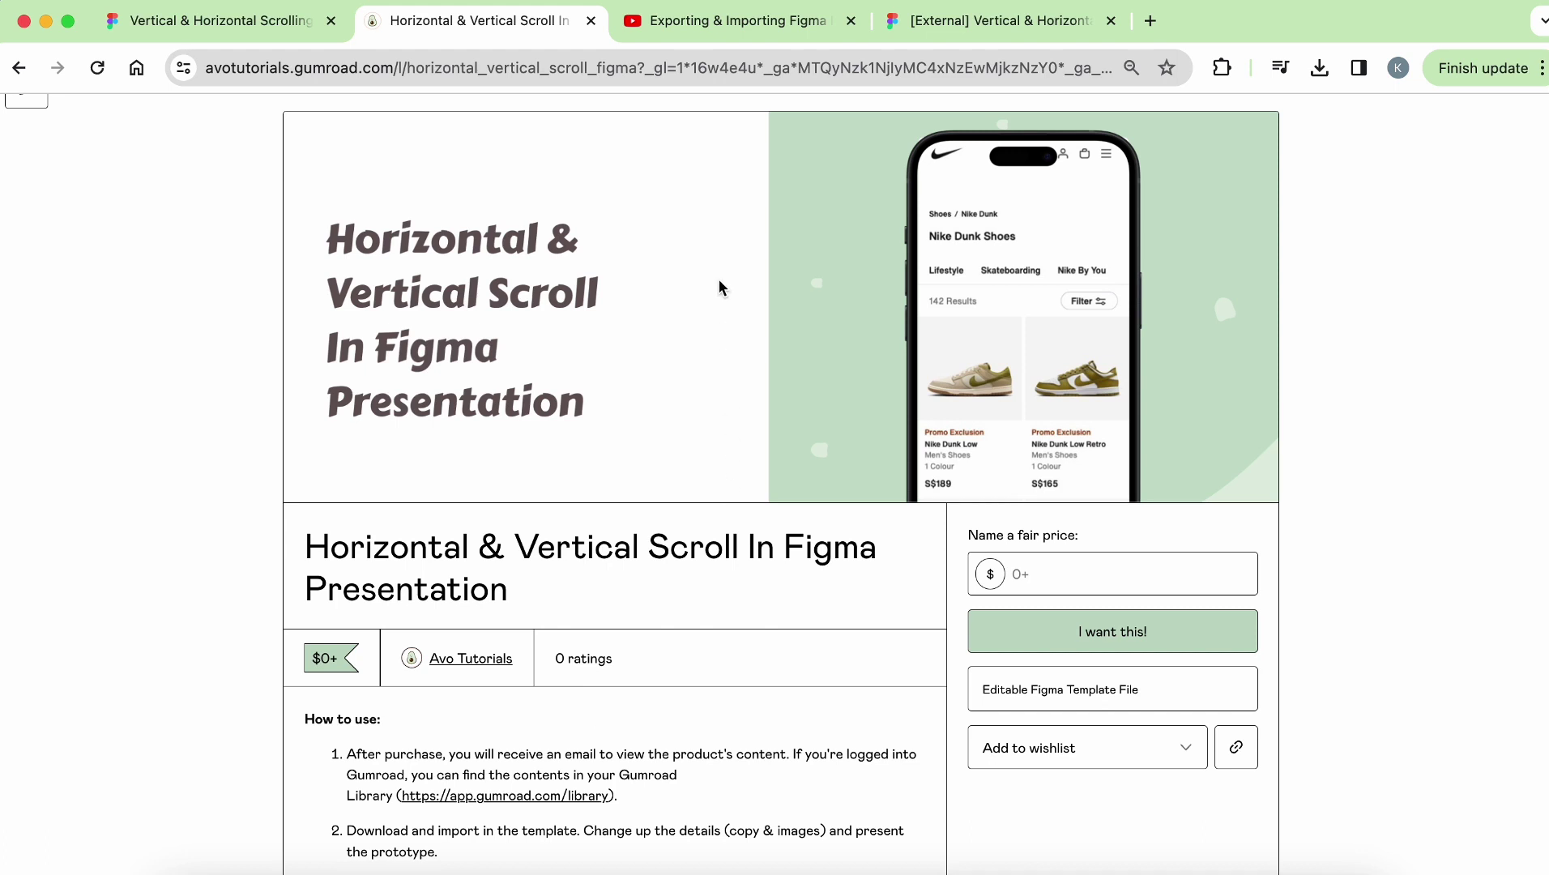
click(729, 32)
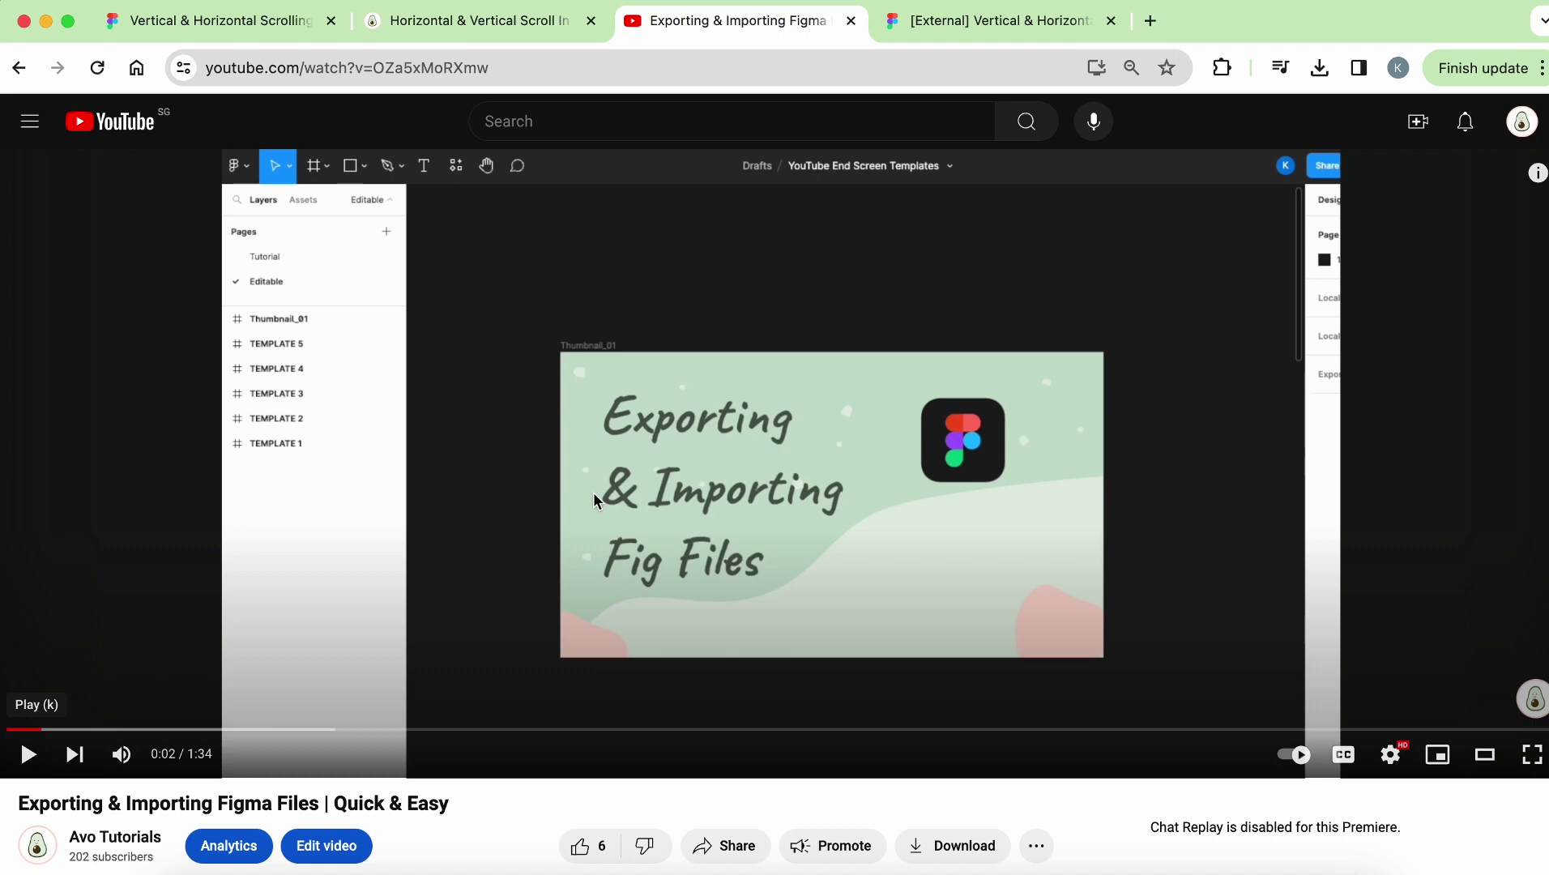
Step: Switch back to the Vertical & Horizontal Scrolling file tab, showing the Product Wall View and Project Timeline slides
click(218, 23)
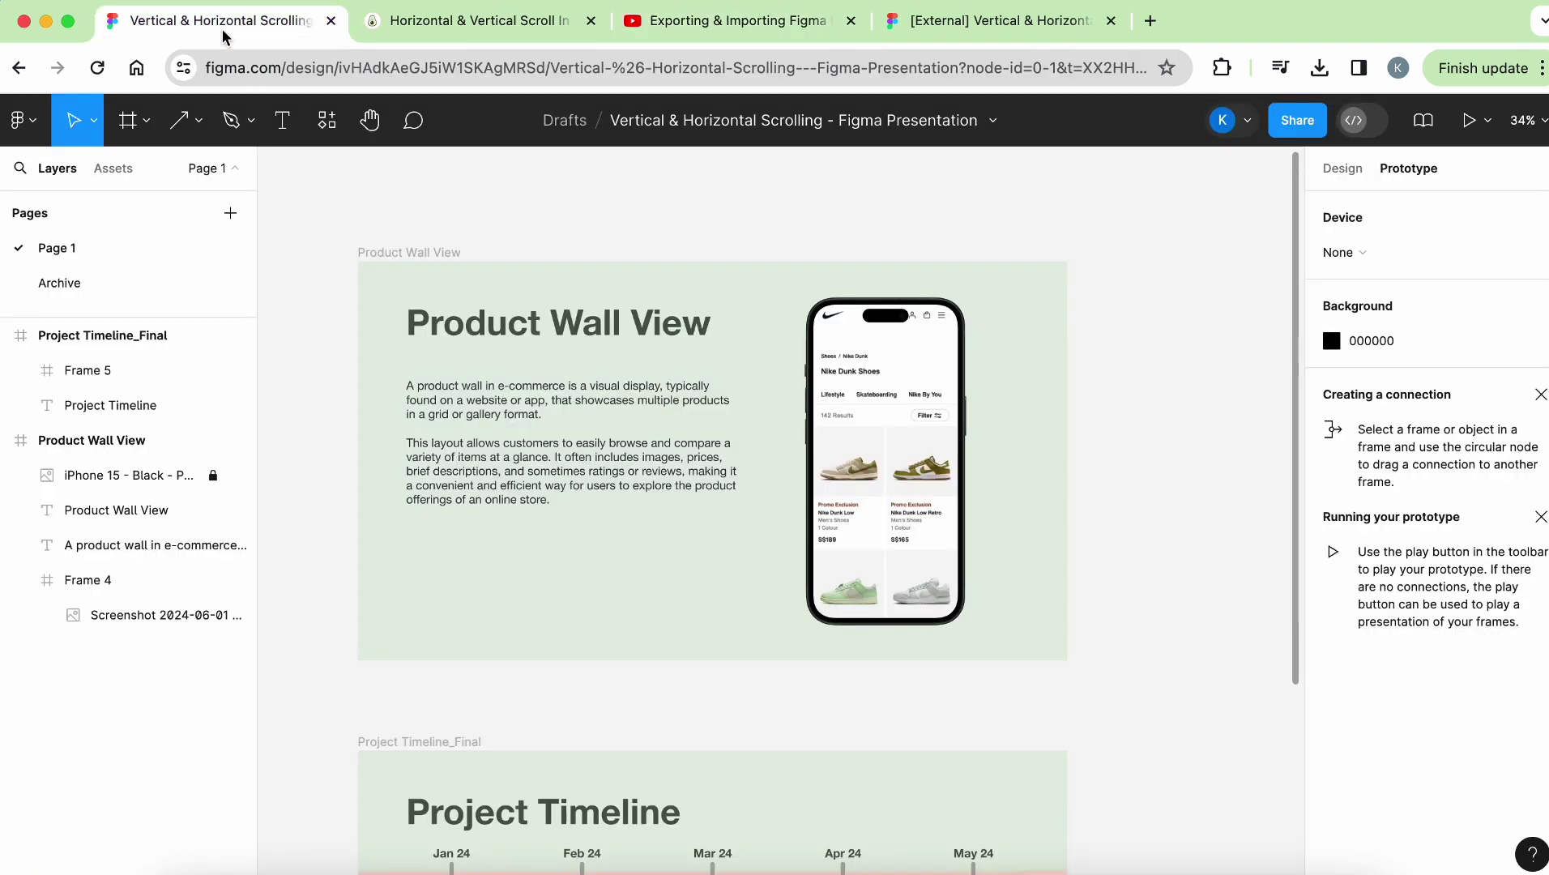
scroll(769, 567, left, 2)
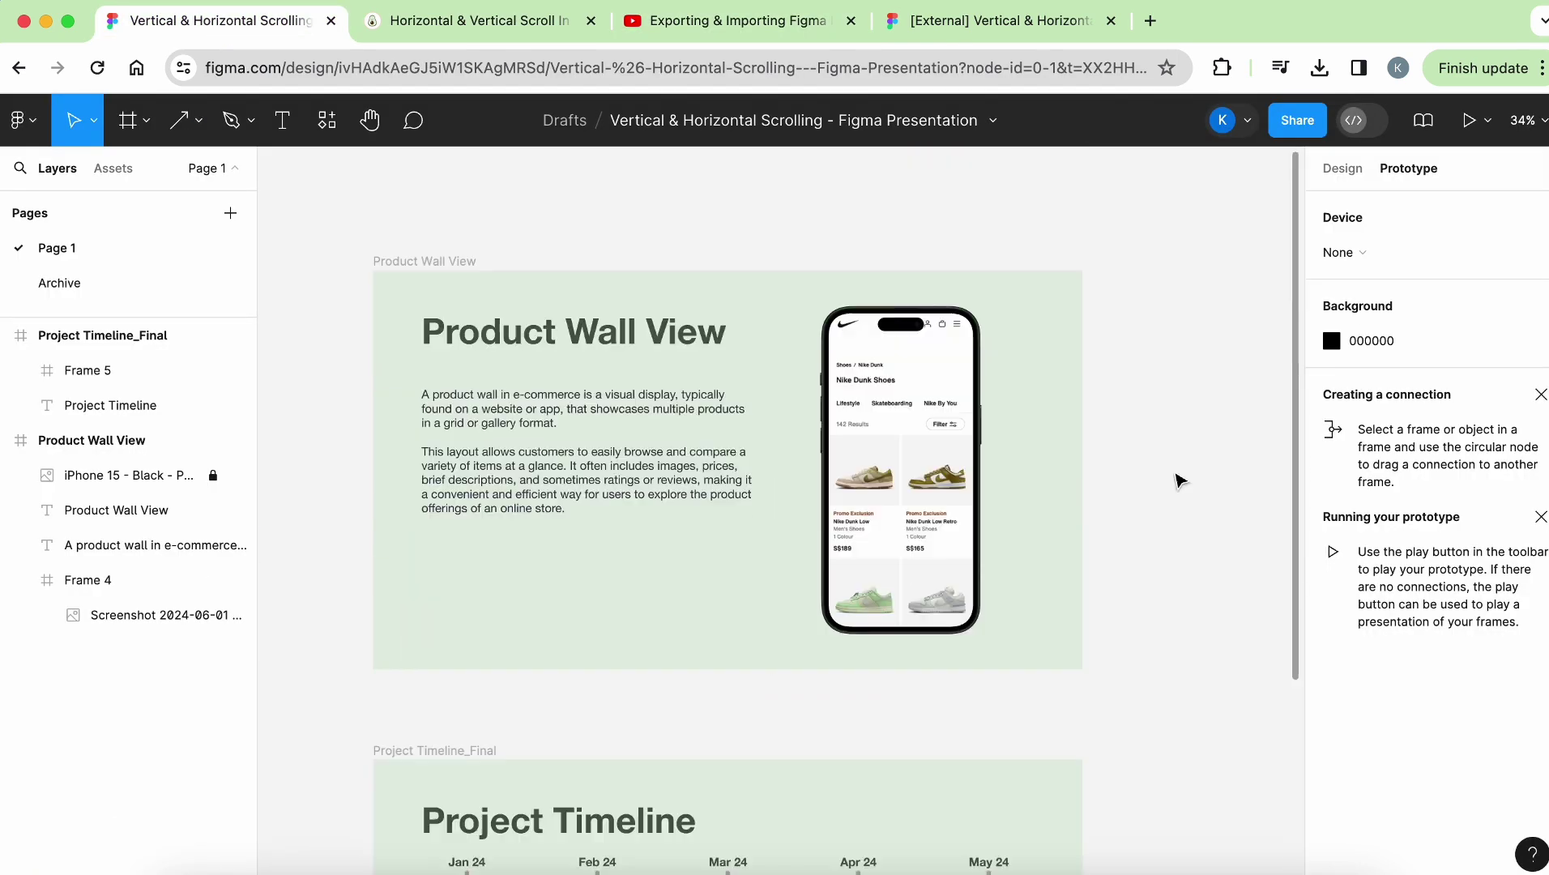